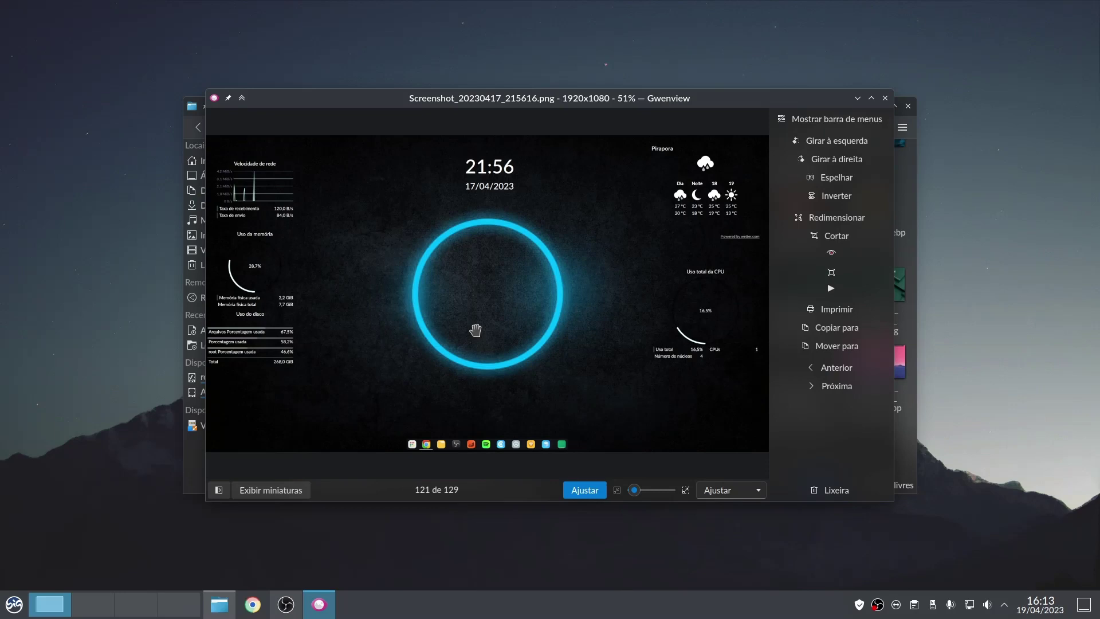
Close the screenshot viewer and the file manager window behind it
click(885, 98)
click(907, 106)
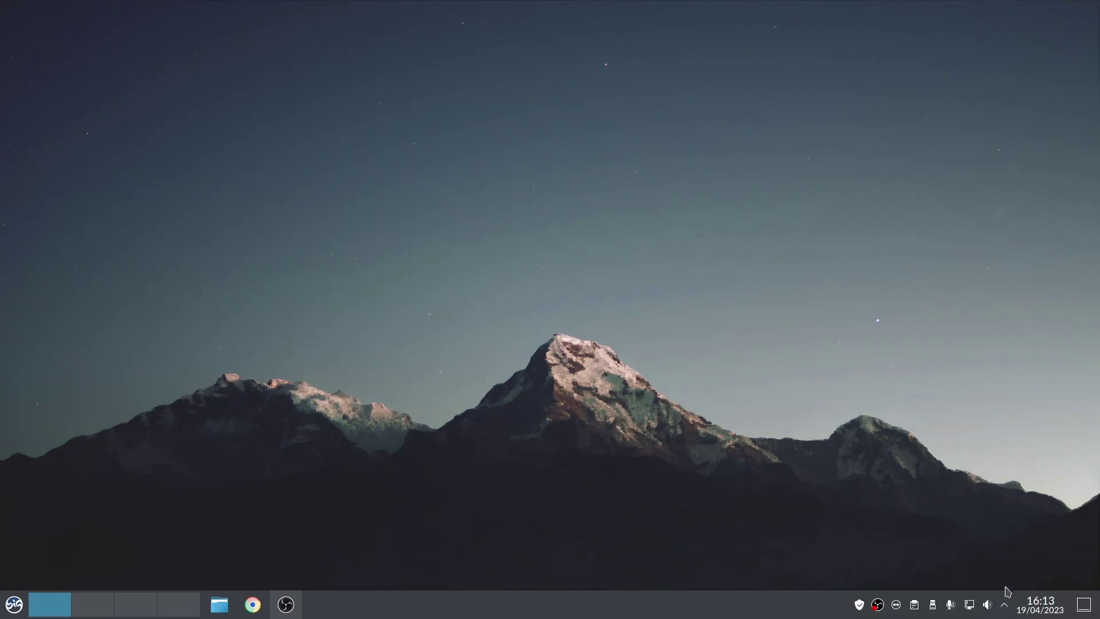
Lock the desktop against changes, and briefly open and close the file manager
click(1004, 604)
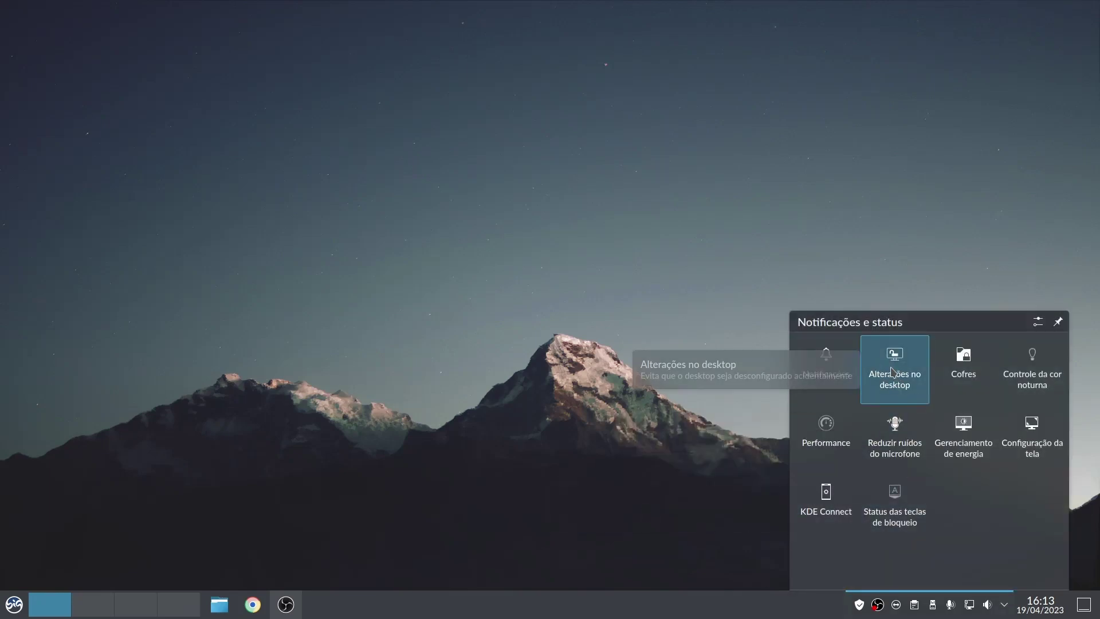
click(894, 379)
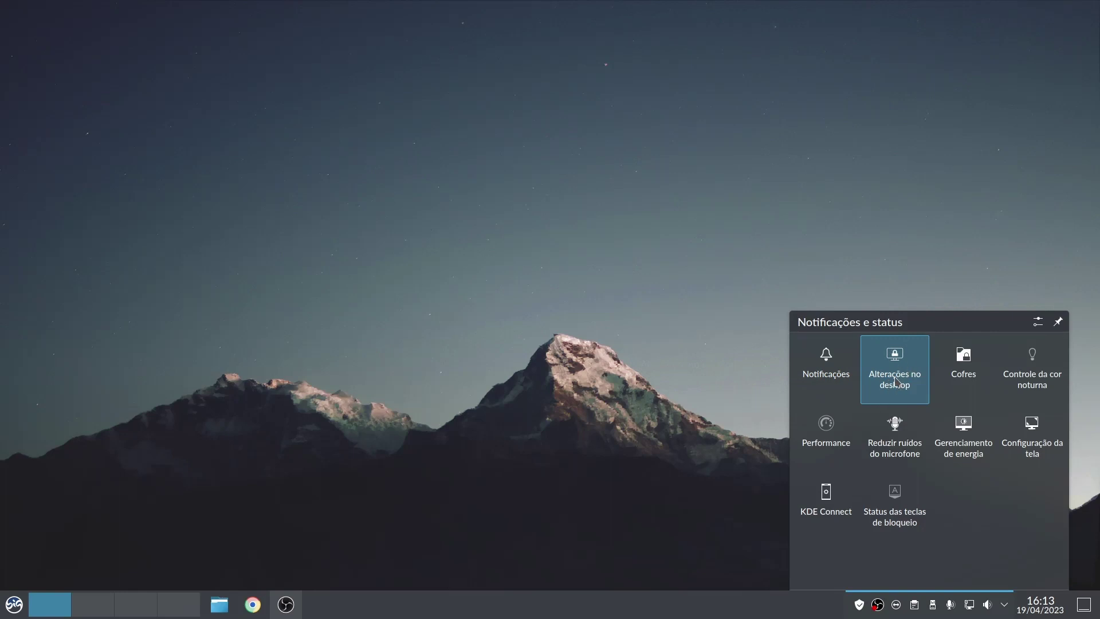
click(219, 605)
click(906, 105)
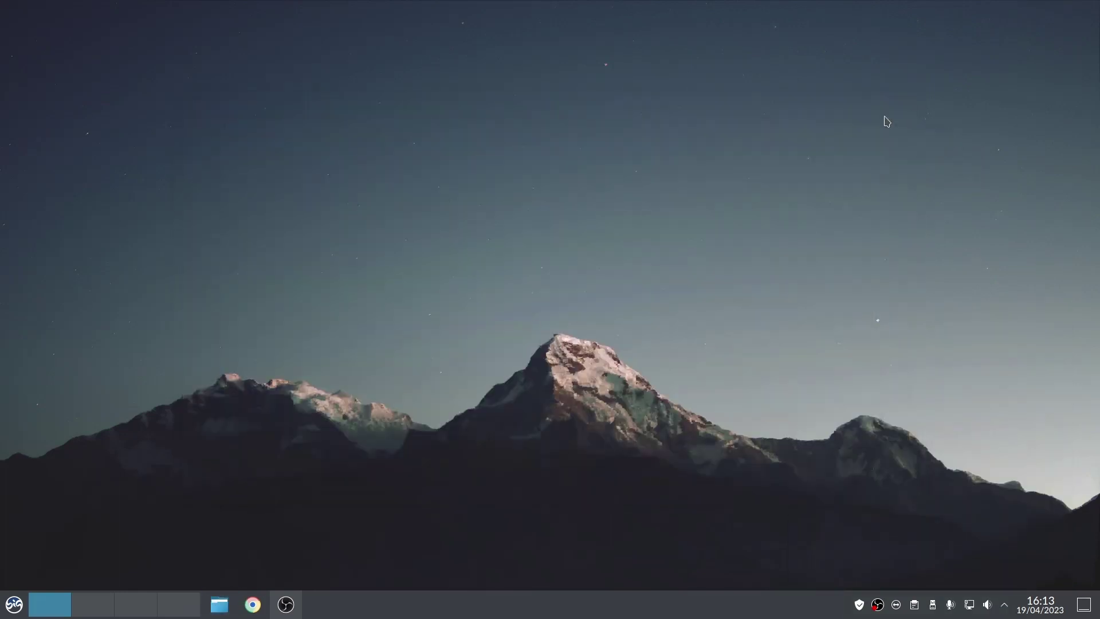
Find the global theme page in System Settings, review the apply options of Breeze Dark, cancel, and close the settings
key(alt+space)
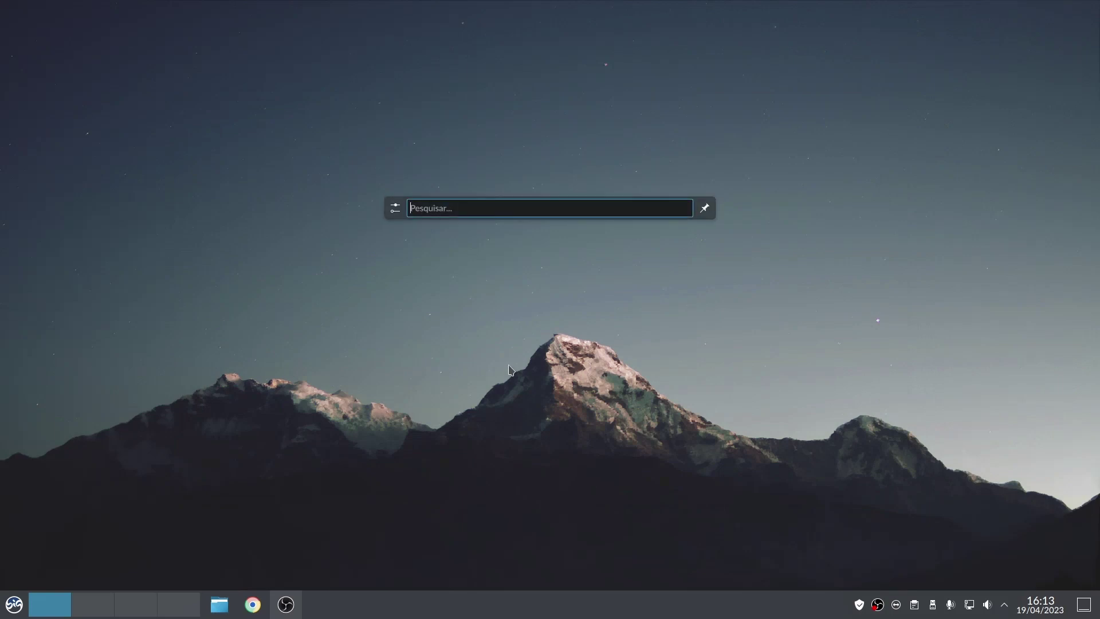
text(confi)
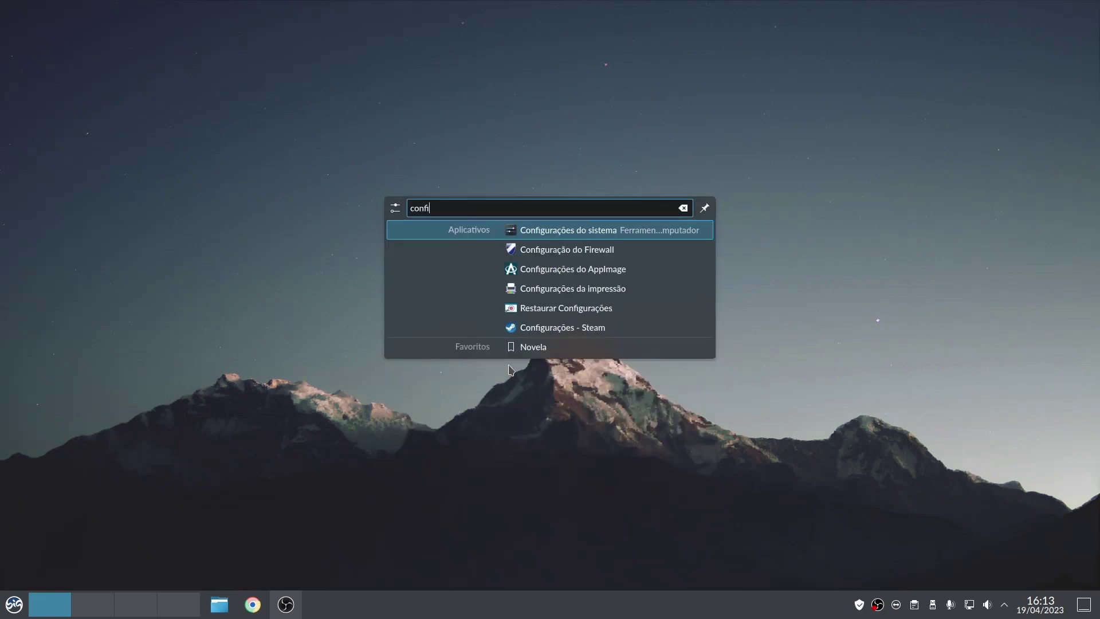
click(597, 229)
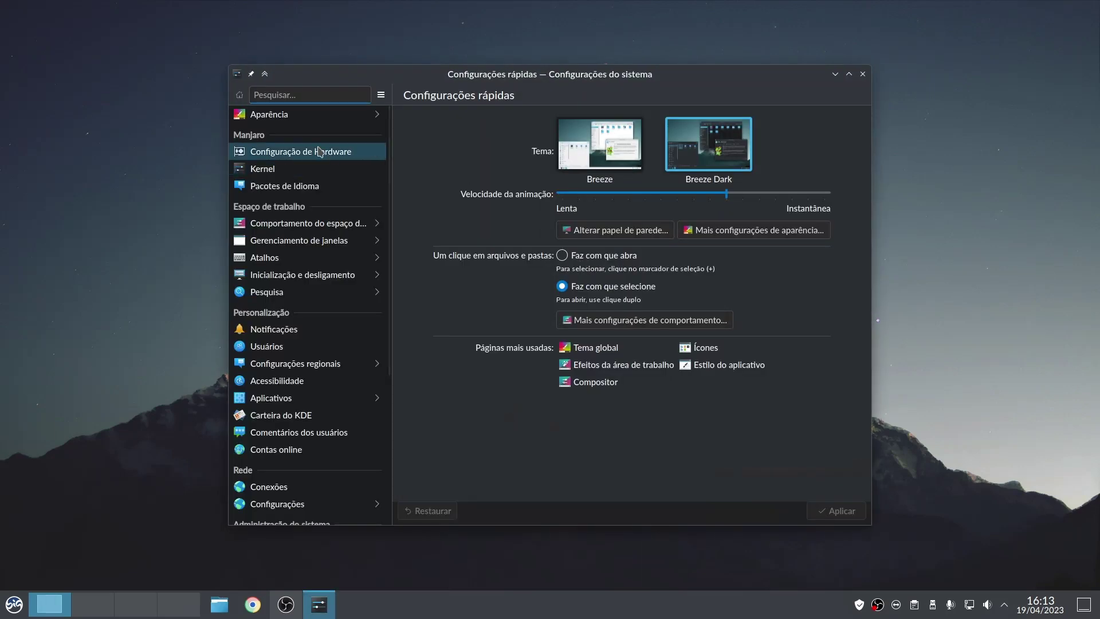
click(290, 114)
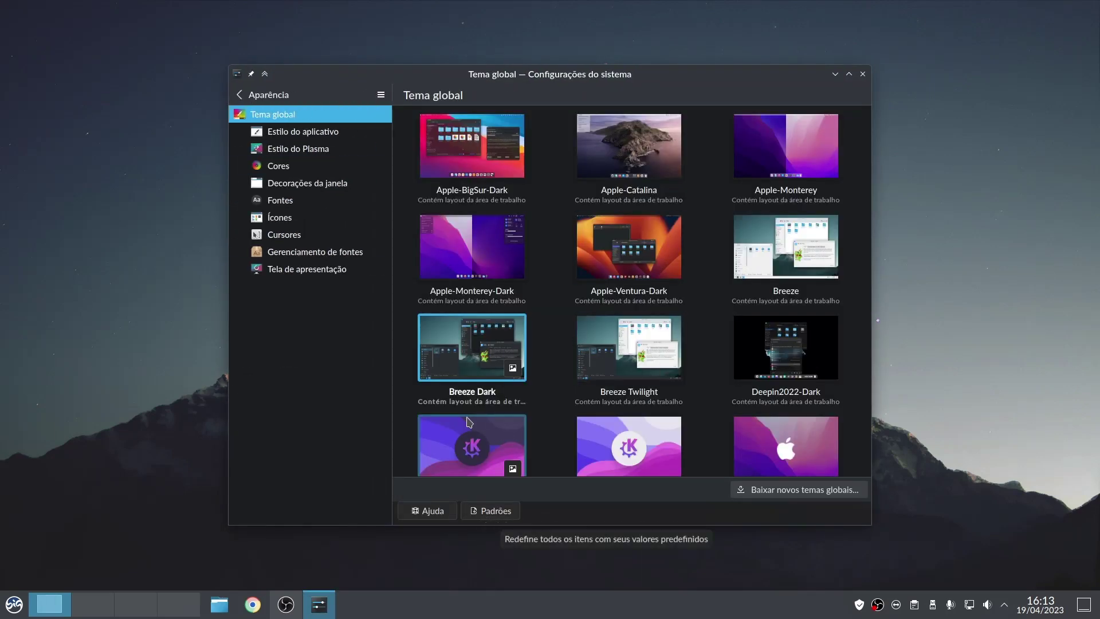
click(487, 360)
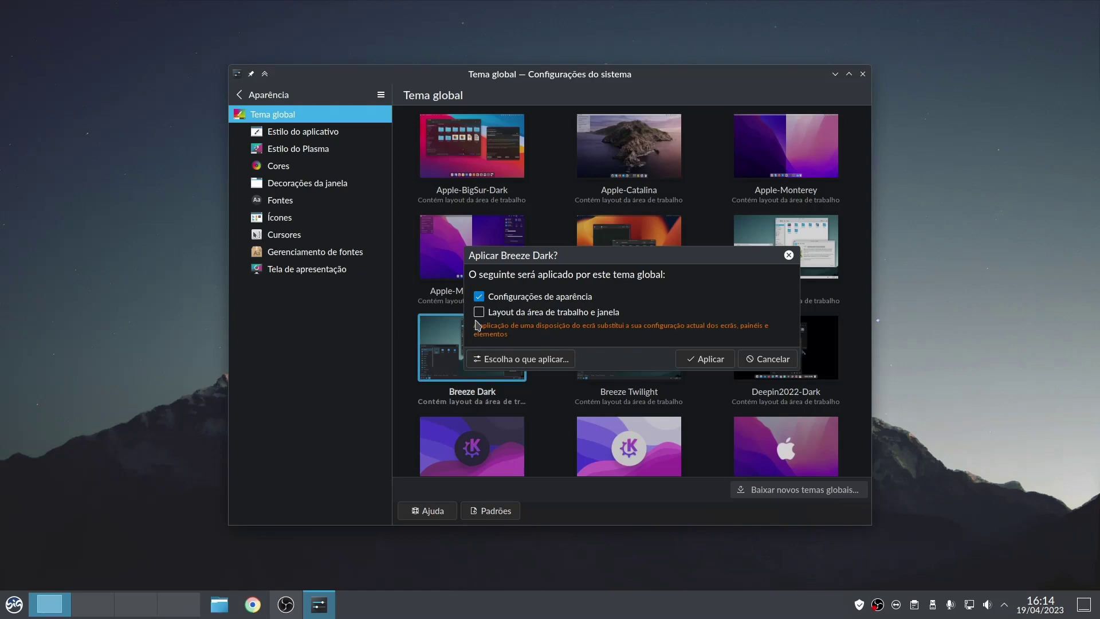
click(769, 360)
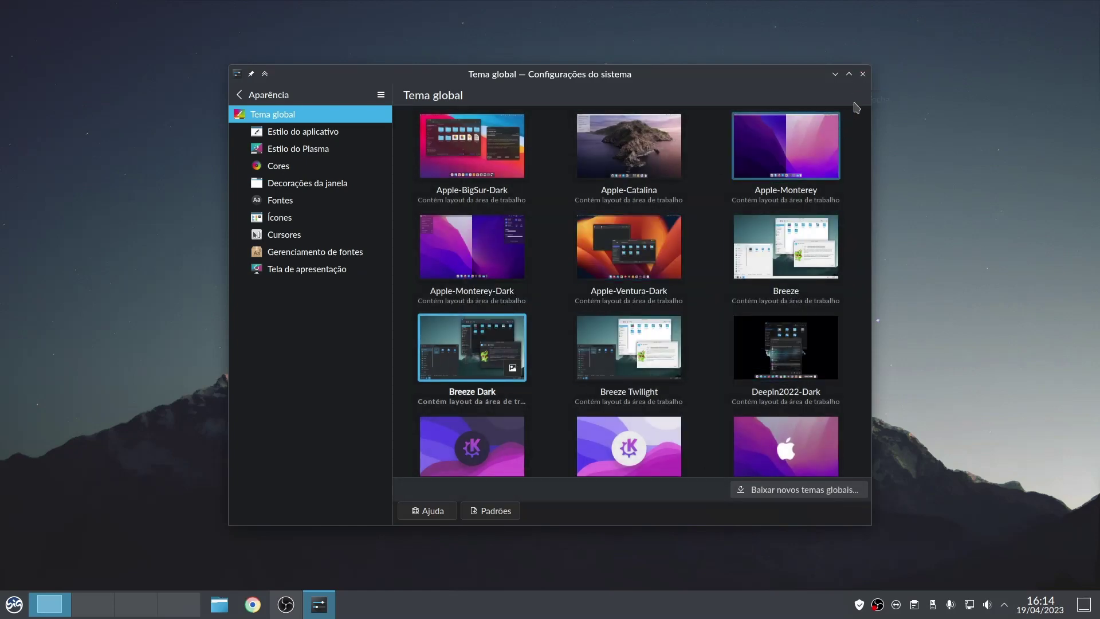
click(862, 74)
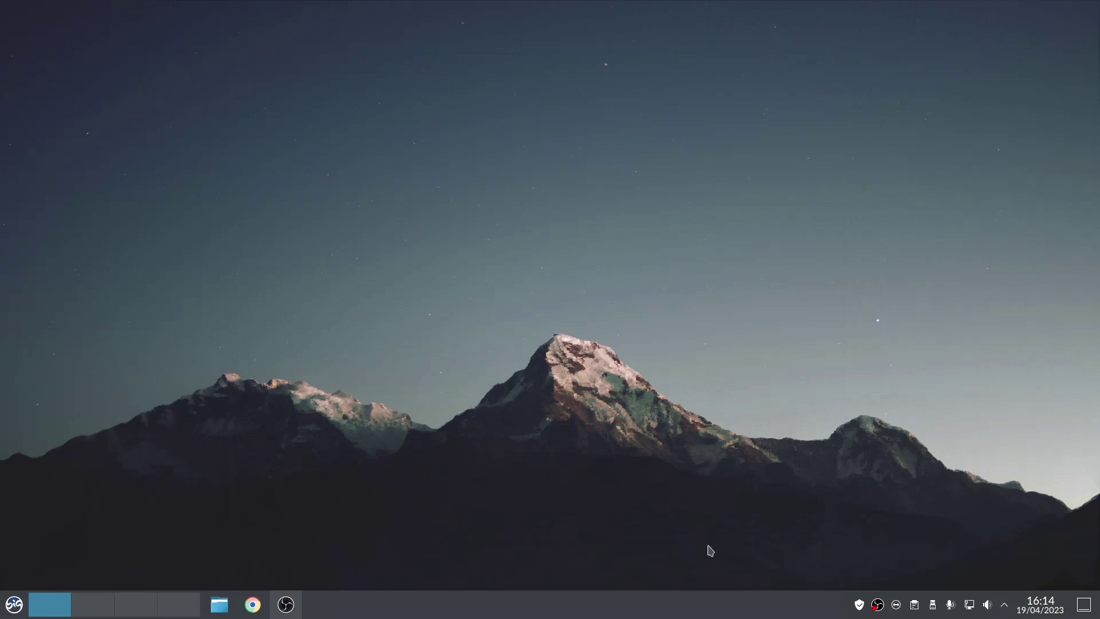
Check the locked taskbar's context options and unlock desktop changes
right_click(563, 614)
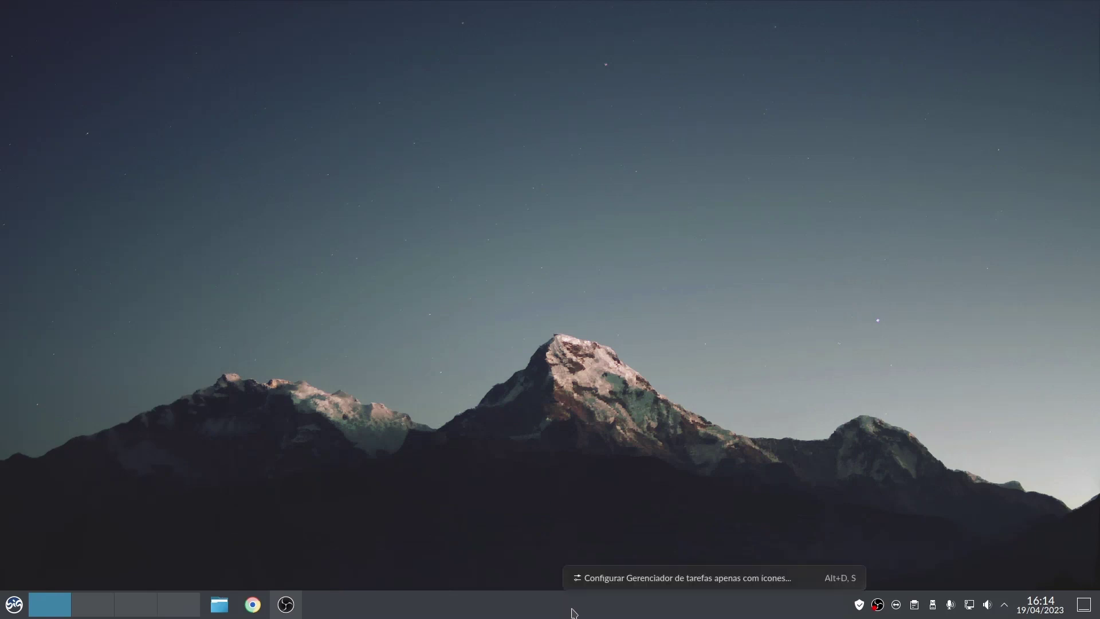
click(954, 611)
click(1004, 605)
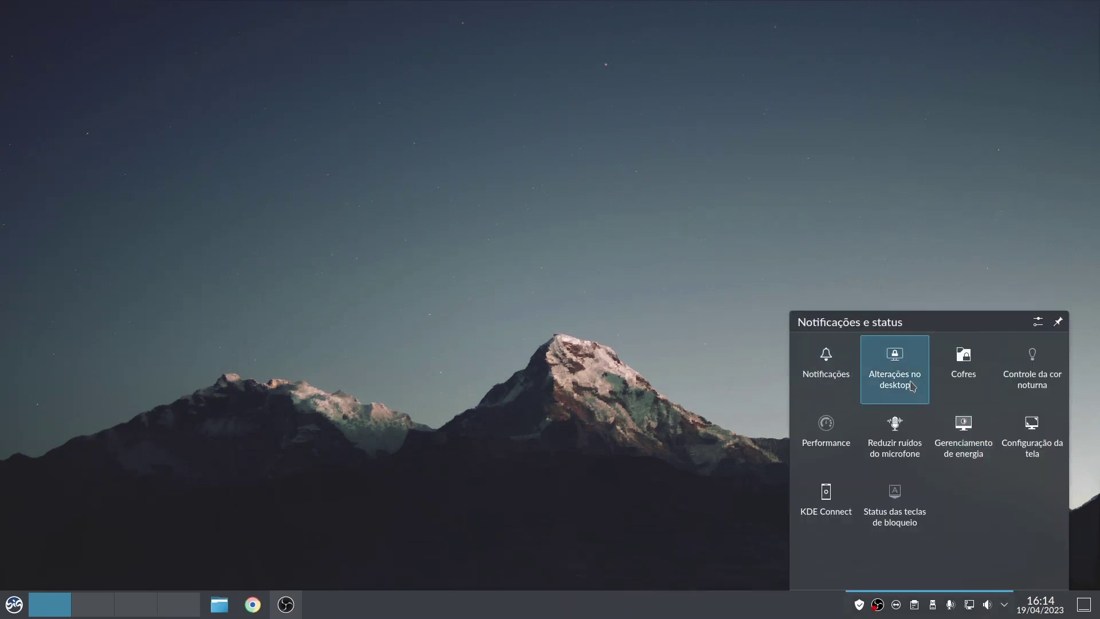
Enter edit mode for the taskbar panel and make the panel floating
right_click(438, 608)
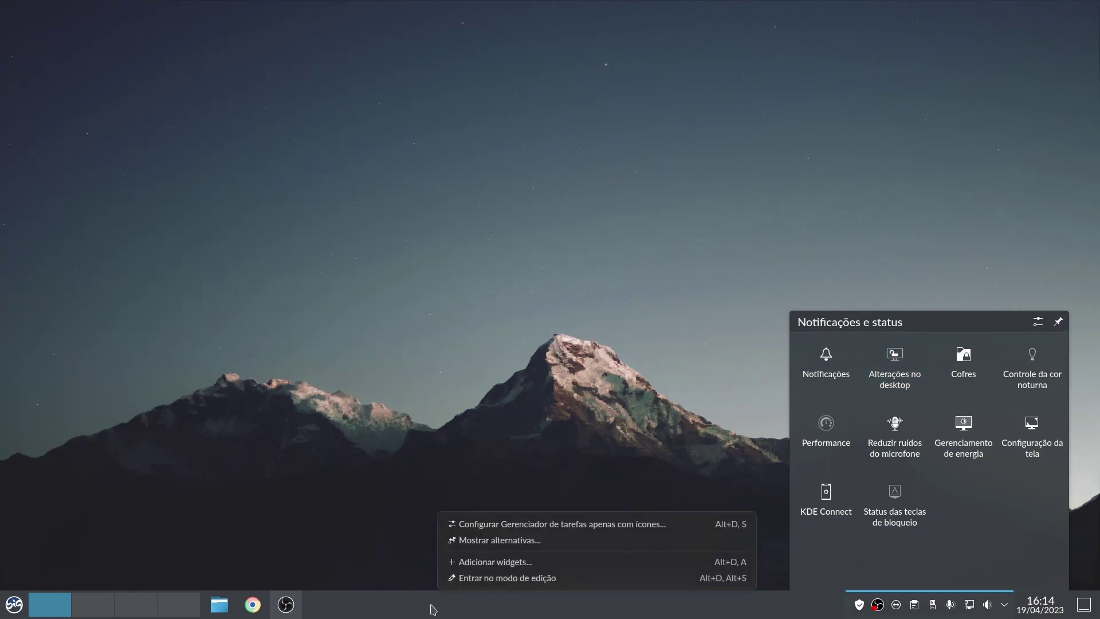
click(469, 578)
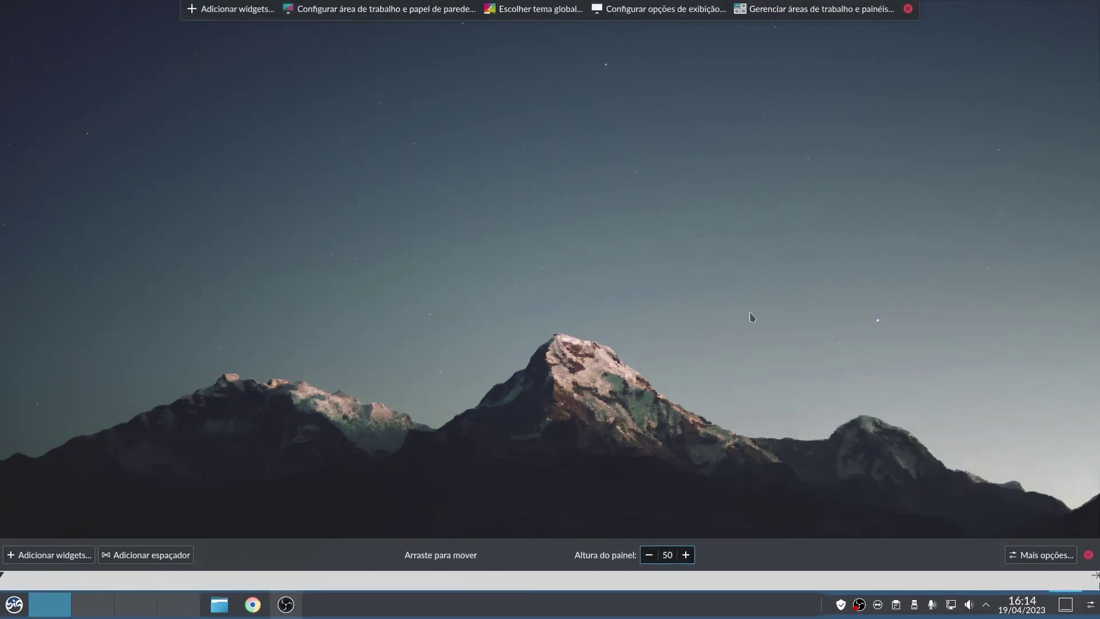
click(1041, 555)
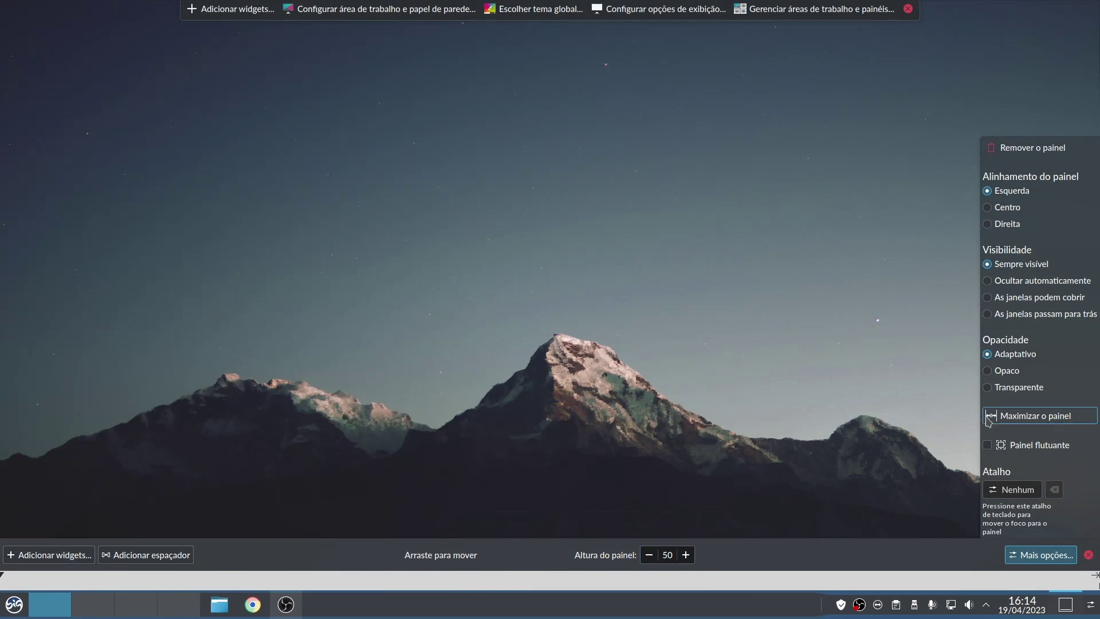
click(987, 445)
Centre-align the taskbar panel and shorten it to about two thirds of the screen width
mouse_move(508, 596)
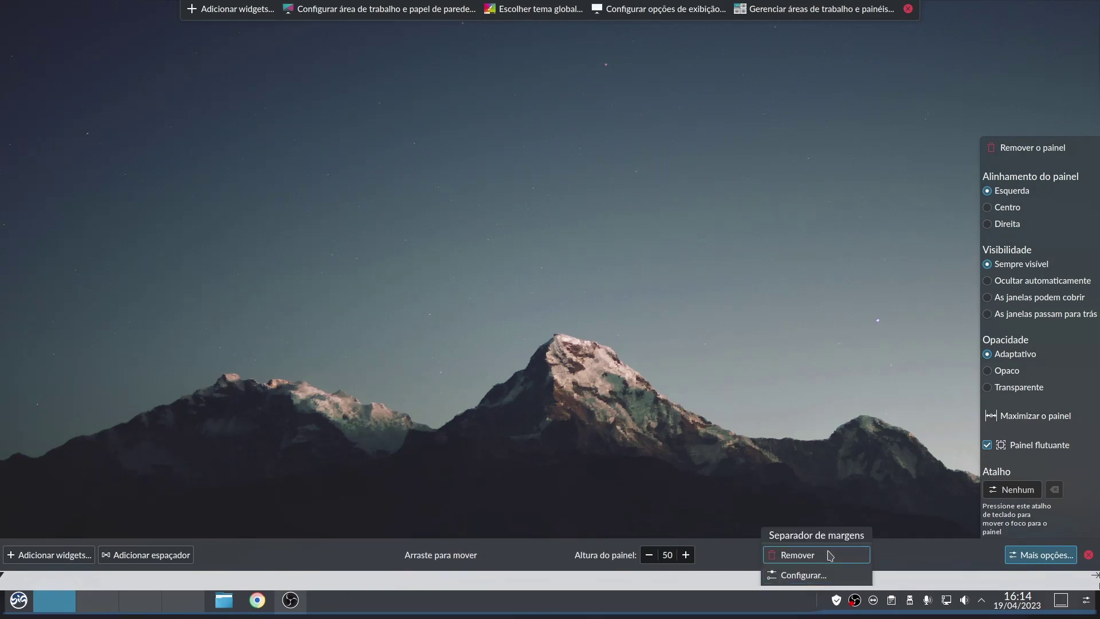
mouse_move(1096, 578)
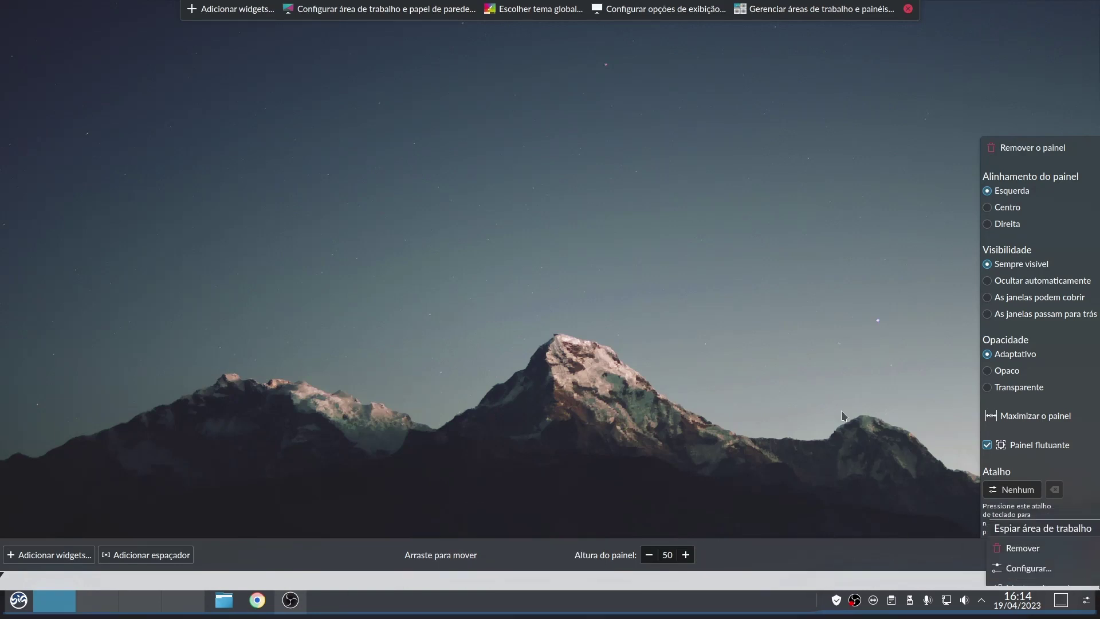
drag(1094, 576, 1032, 585)
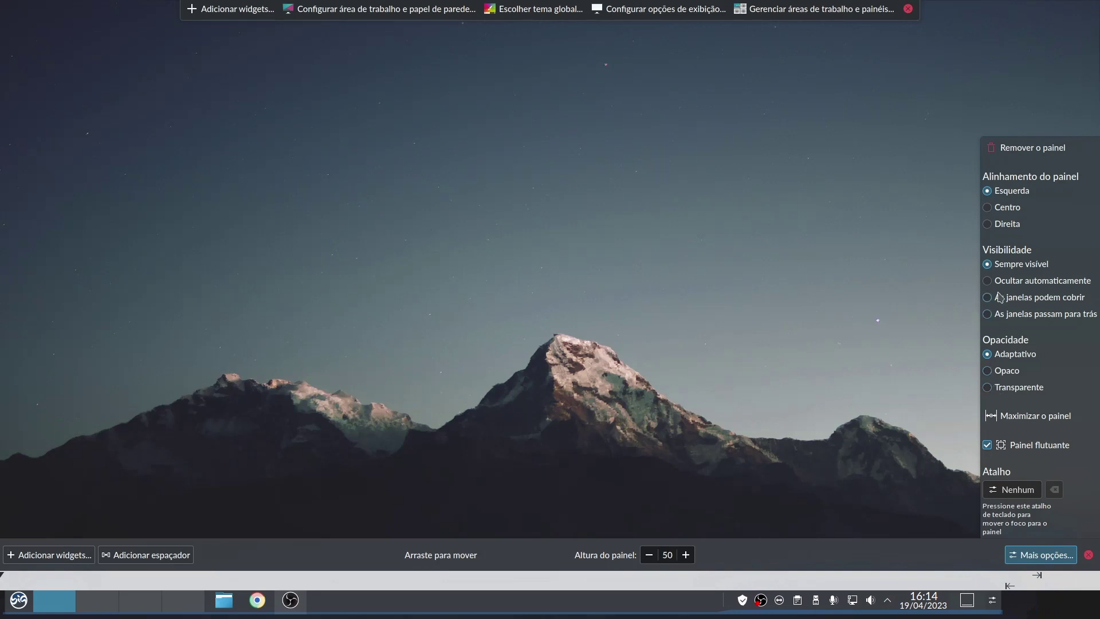
click(987, 207)
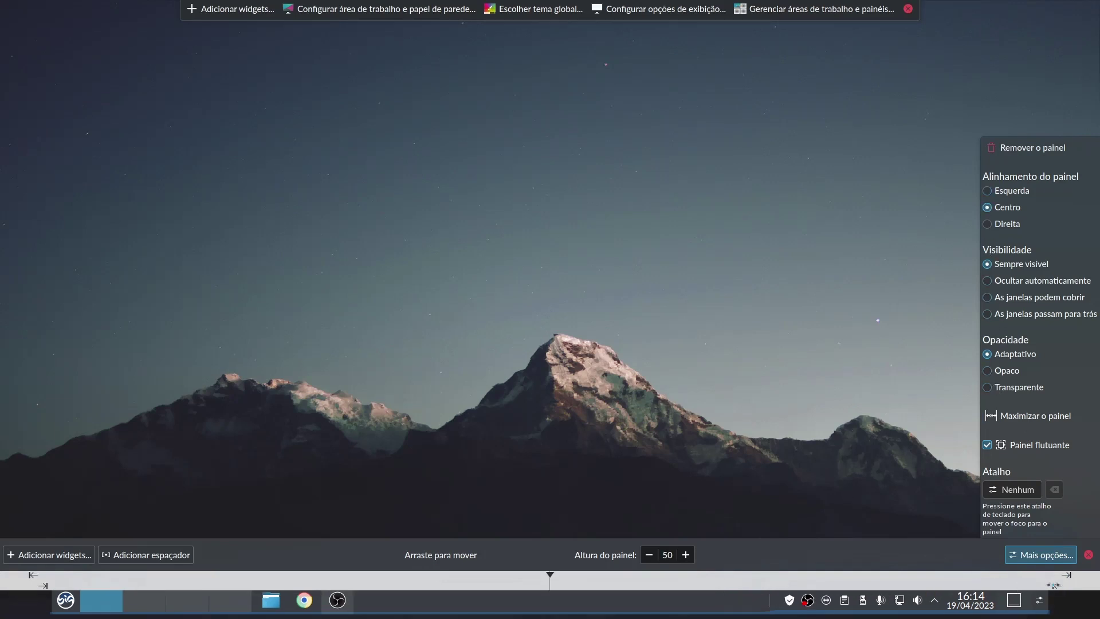
drag(1053, 584, 901, 585)
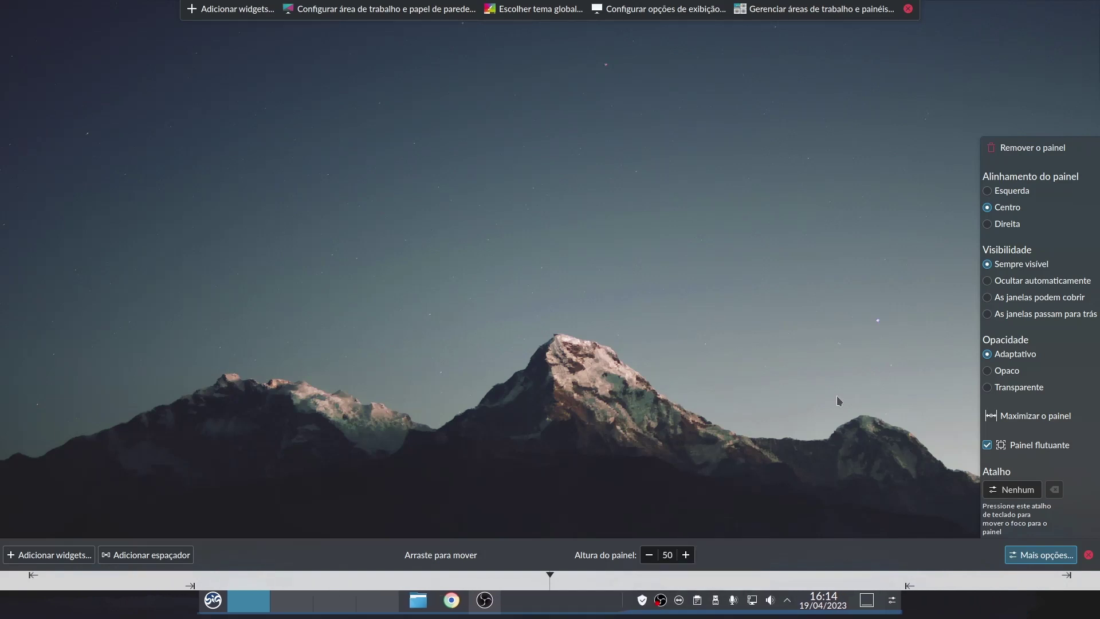
click(1088, 555)
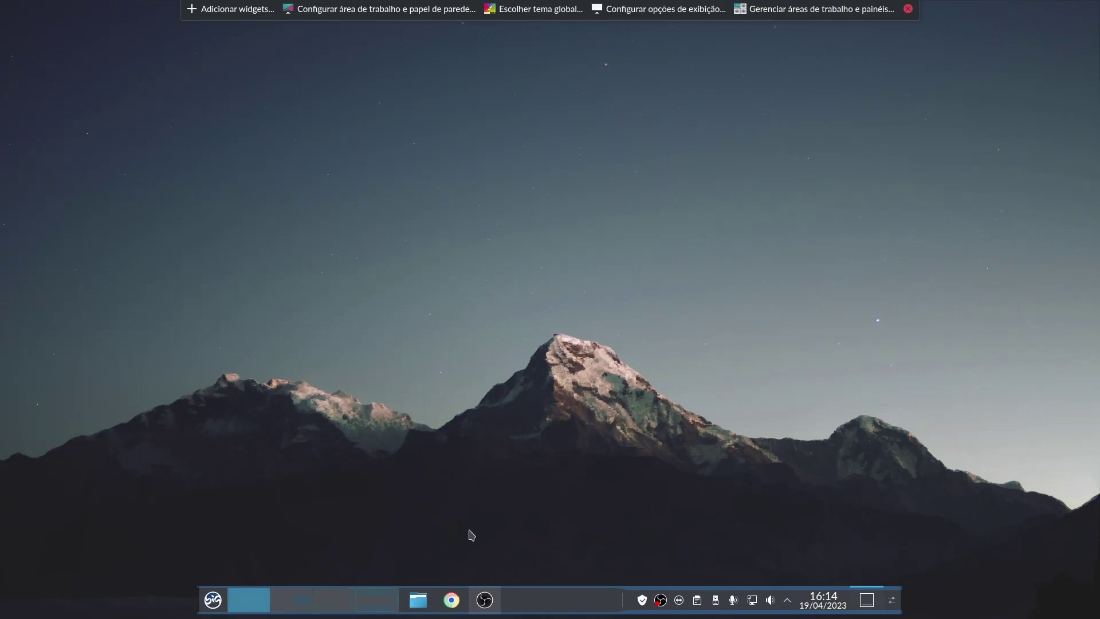
Remove the Paginador widget from the taskbar panel
right_click(339, 604)
click(378, 574)
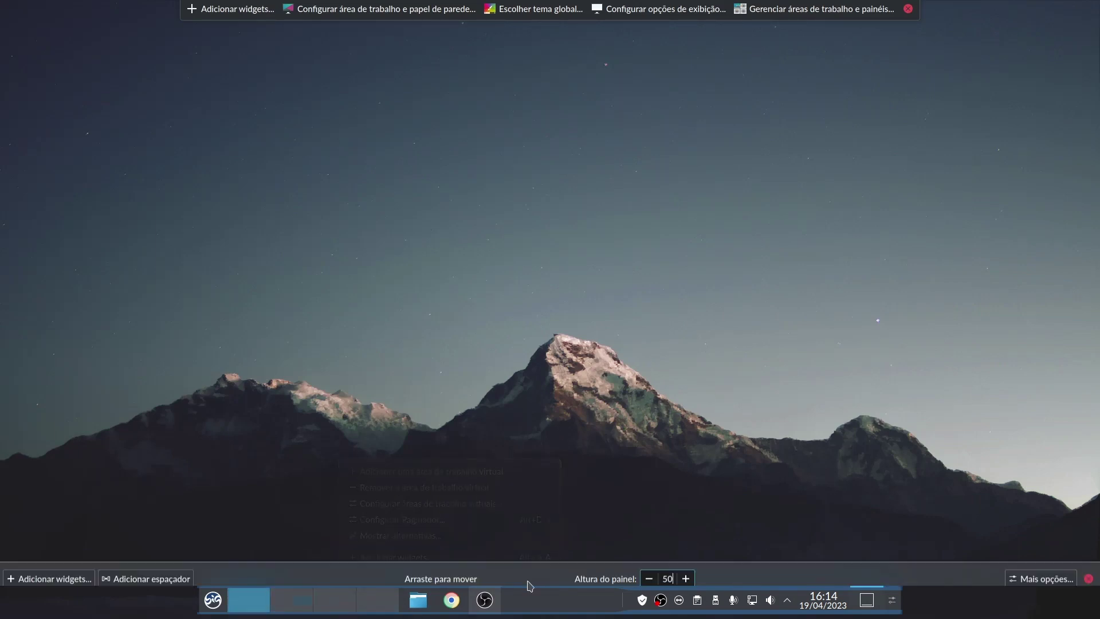
mouse_move(309, 606)
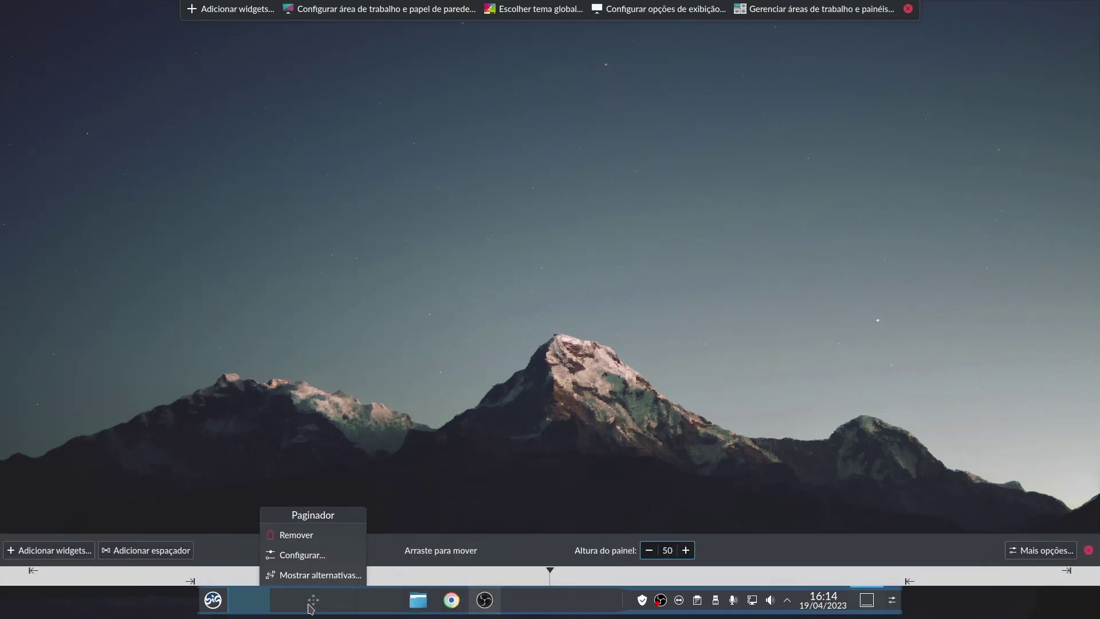
click(296, 535)
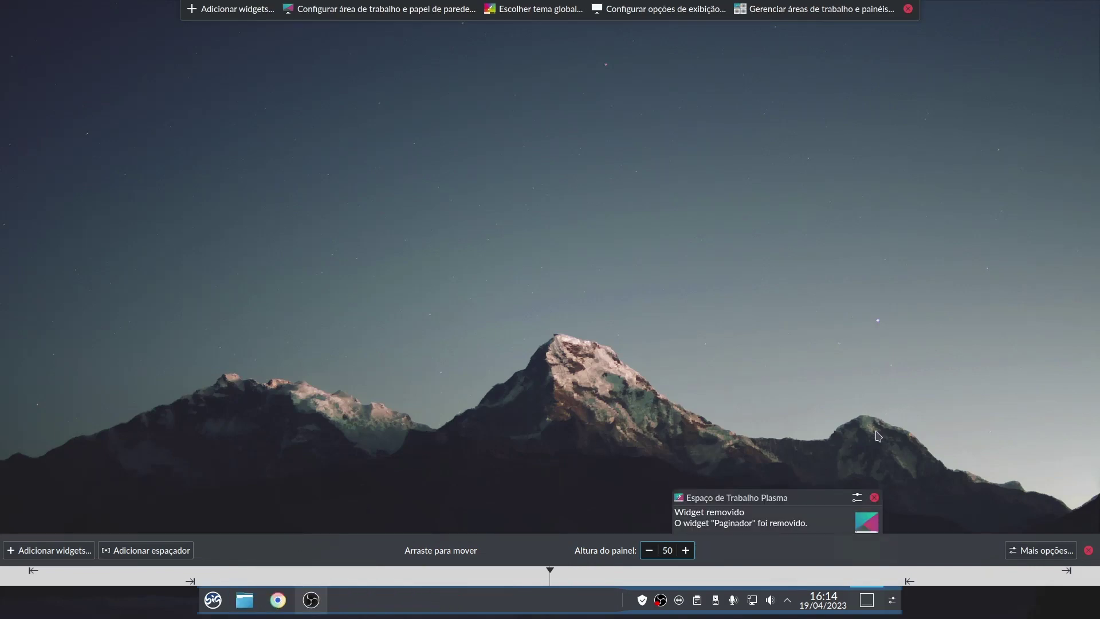
click(878, 407)
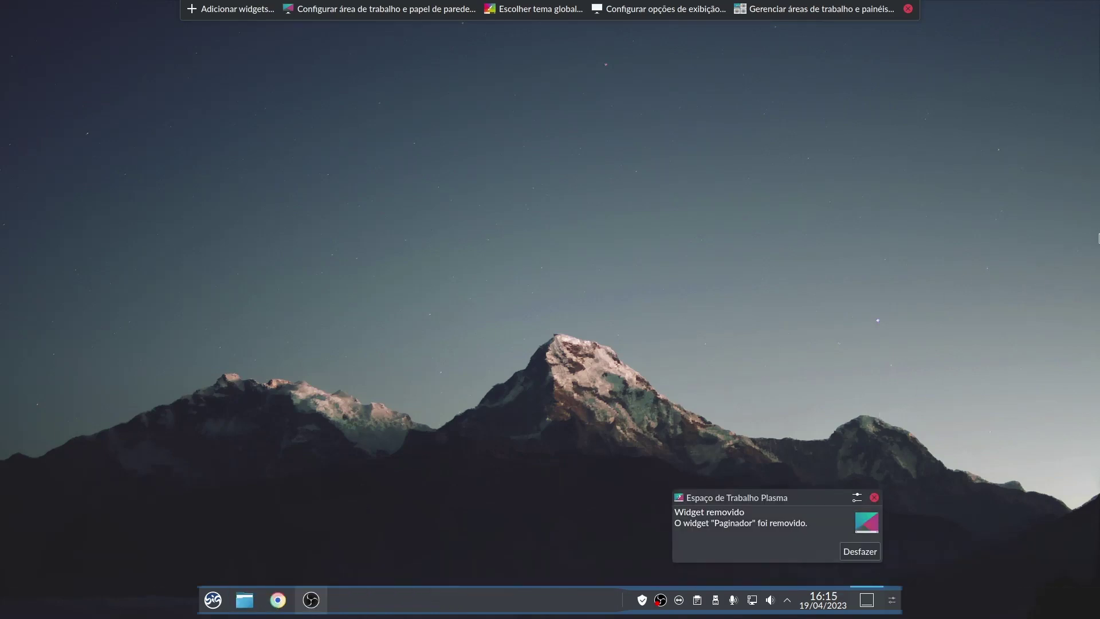
Add a new empty panel to the desktop
right_click(1063, 235)
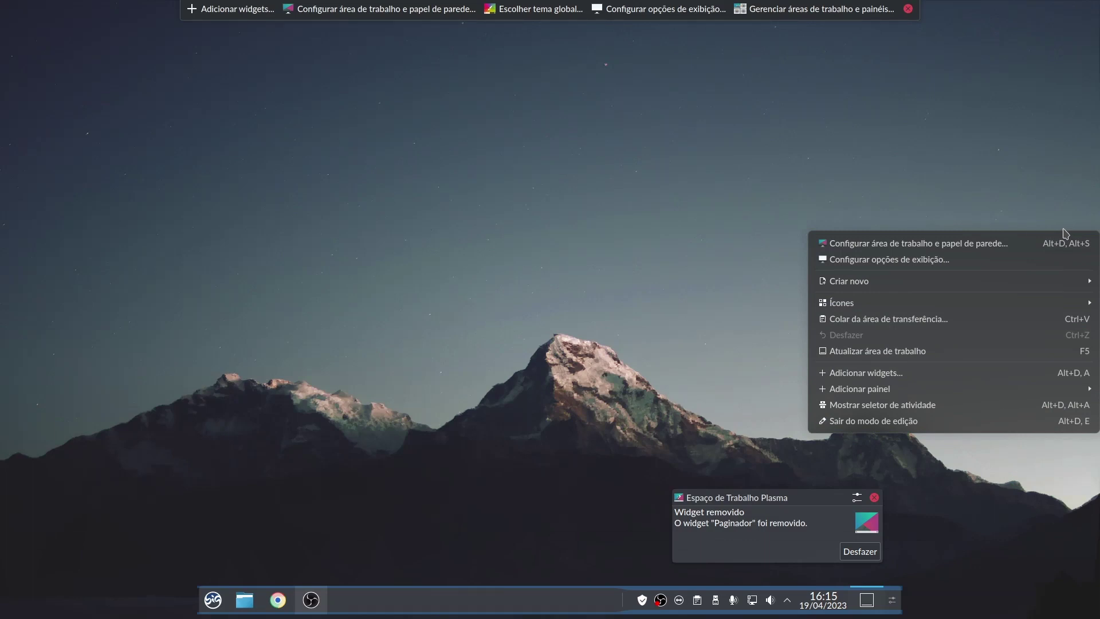
mouse_move(864, 396)
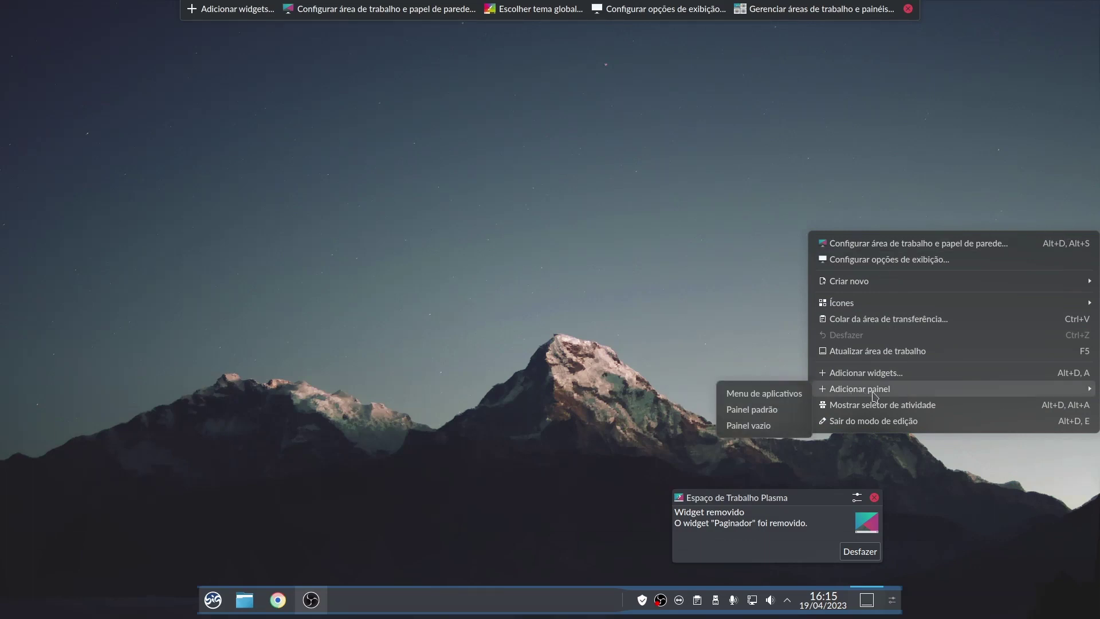
click(764, 427)
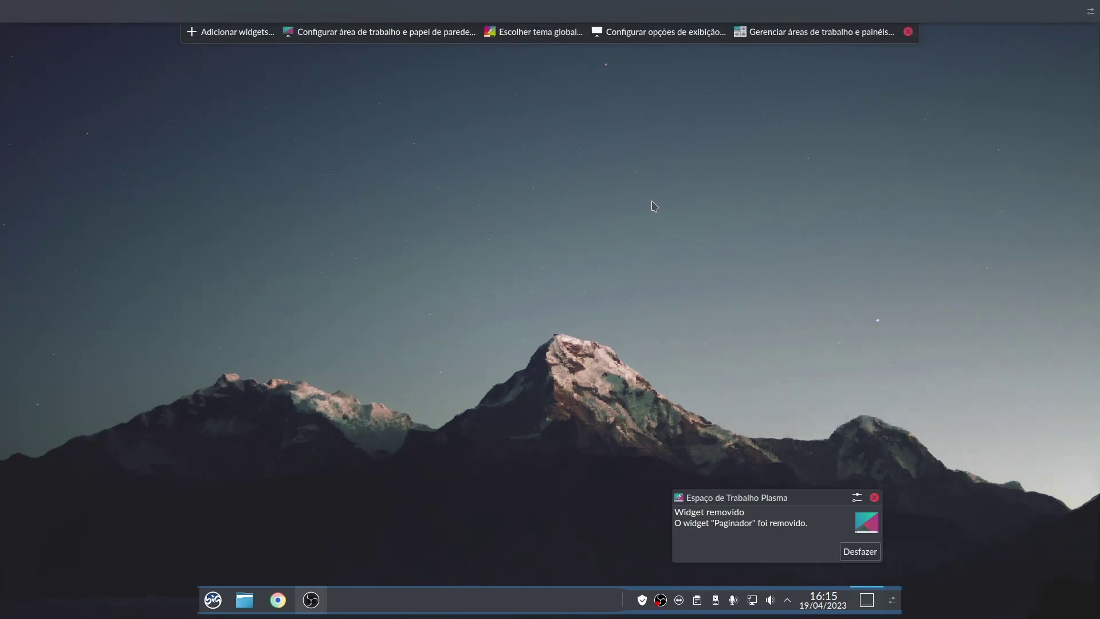
Open the empty panel for editing and move it to the right edge of the screen
right_click(570, 7)
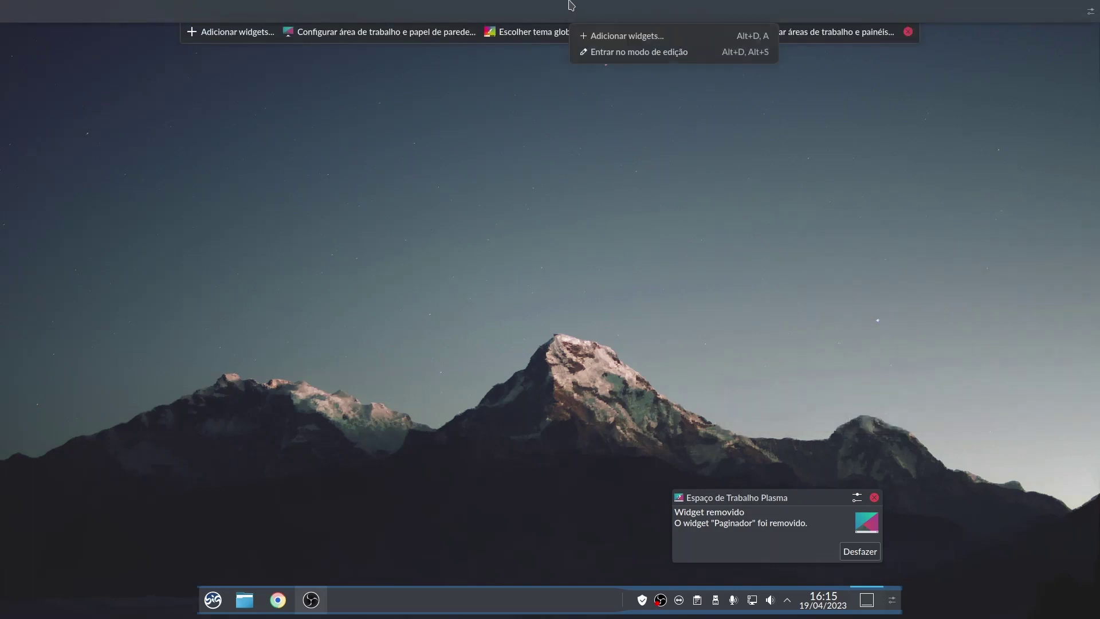
click(599, 50)
drag(598, 50, 1018, 138)
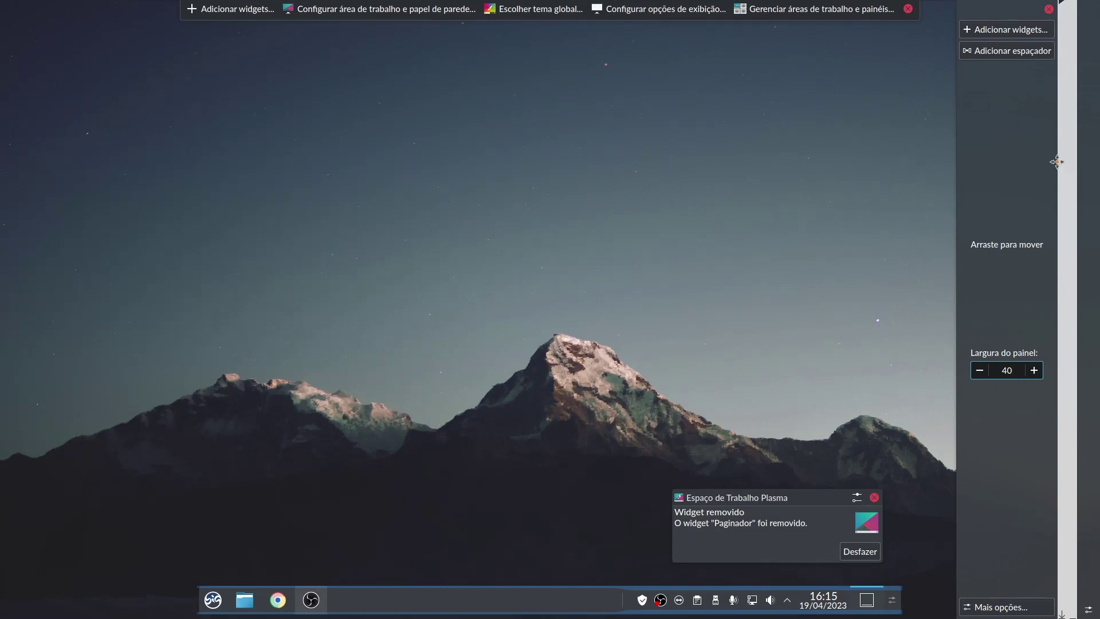
Configure the empty vertical panel as floating, with a width of 36 and visibility "As janelas passam para trás"
click(1003, 605)
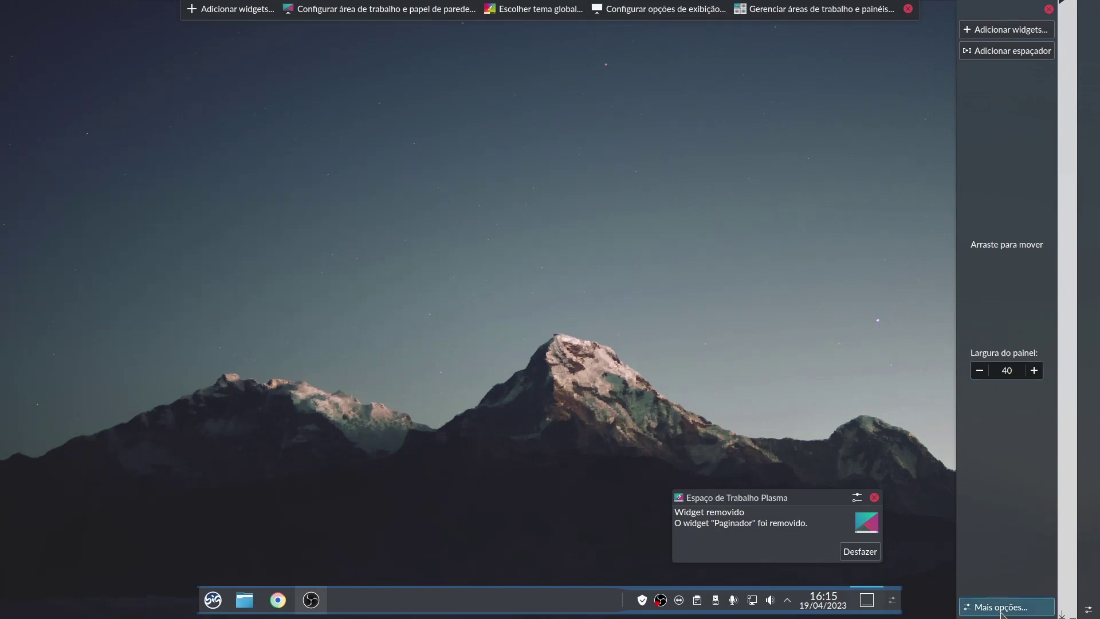
click(844, 494)
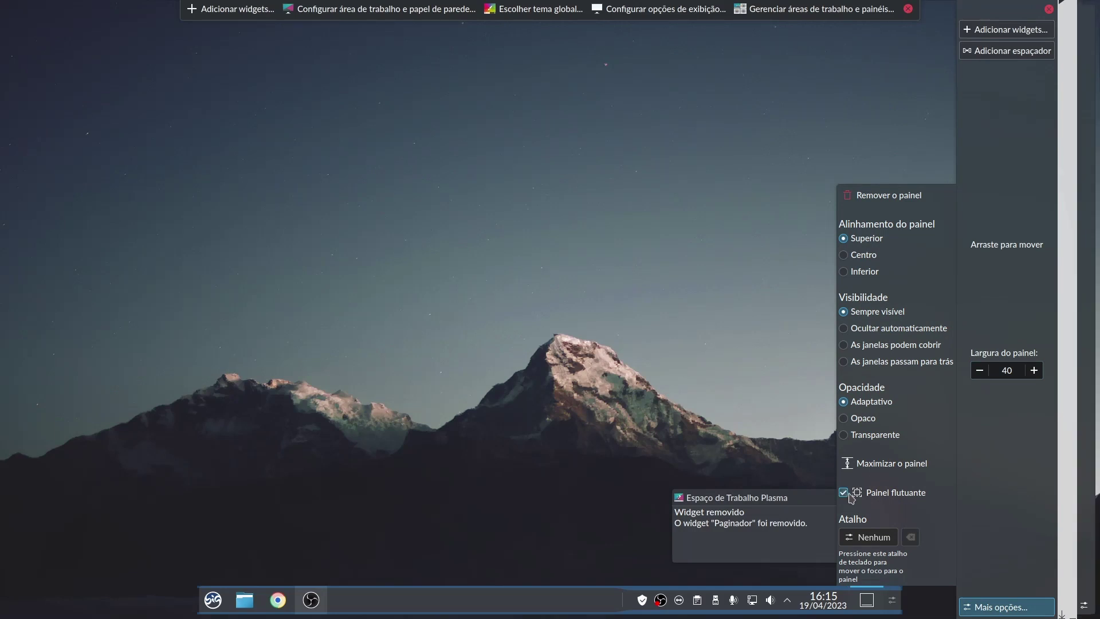
click(978, 373)
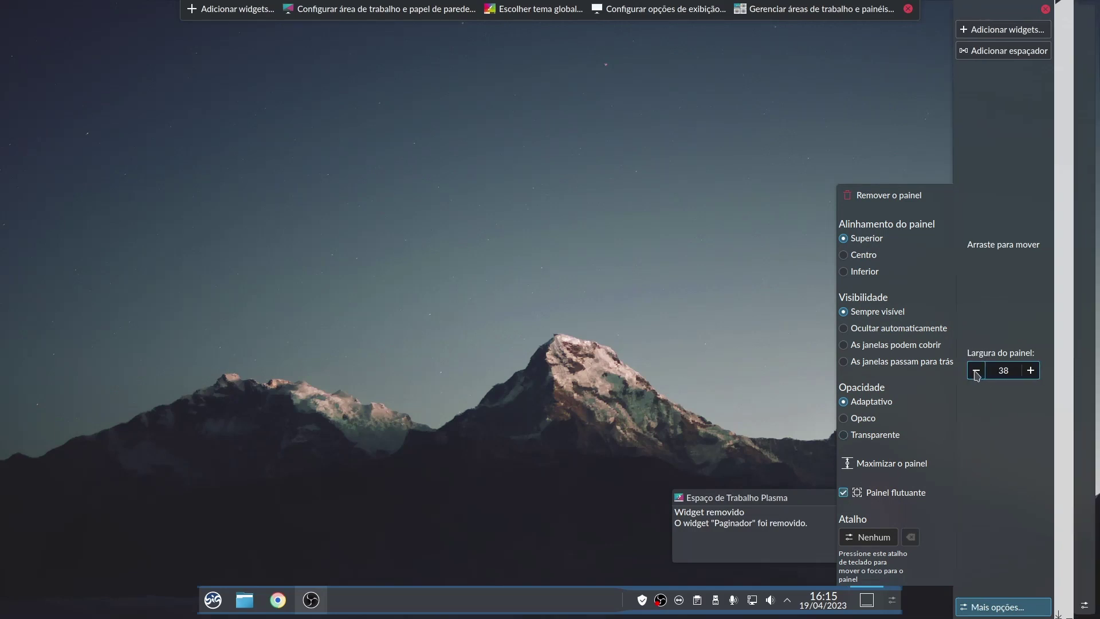
click(978, 373)
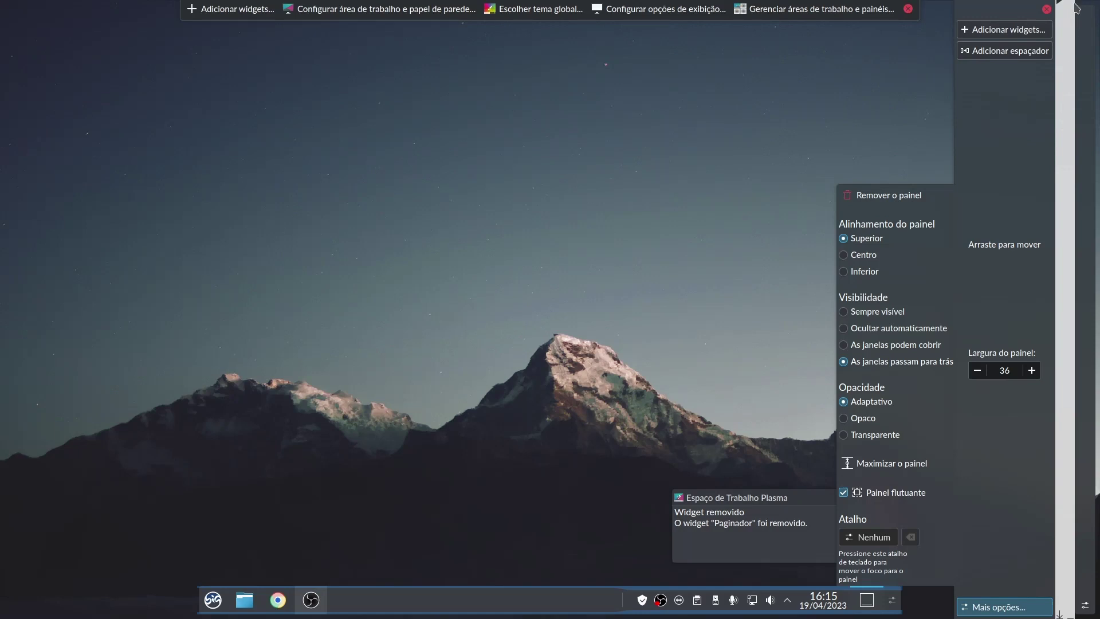
Set the vertical panel's alignment to Centro, shorten it at both ends and shift it towards the lower part of the right edge
click(844, 255)
drag(1067, 611, 1063, 586)
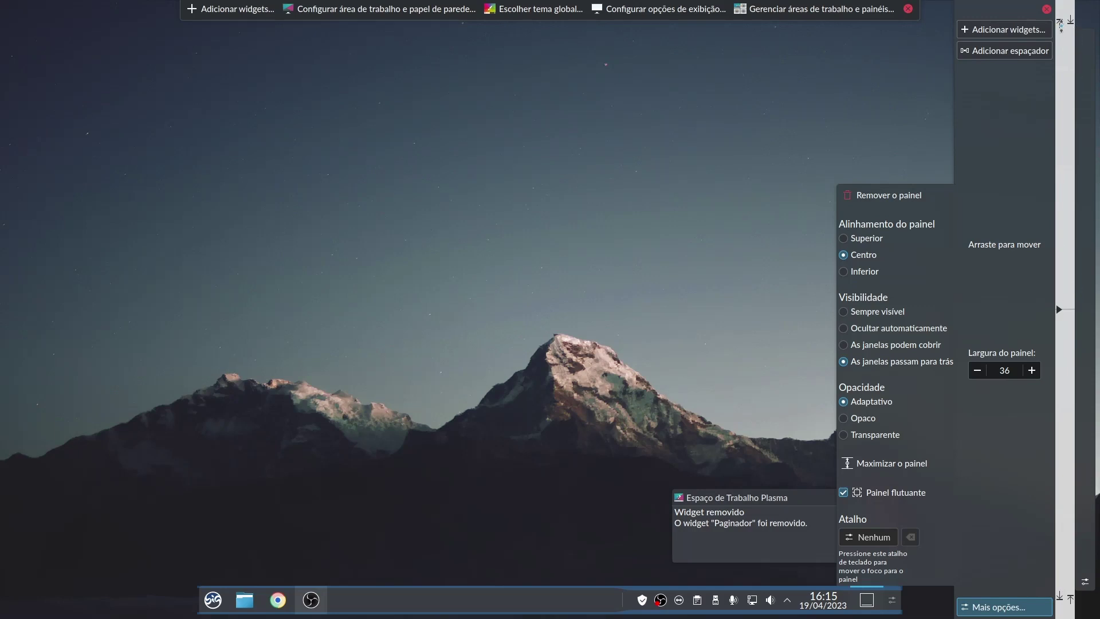
drag(1060, 26, 1060, 107)
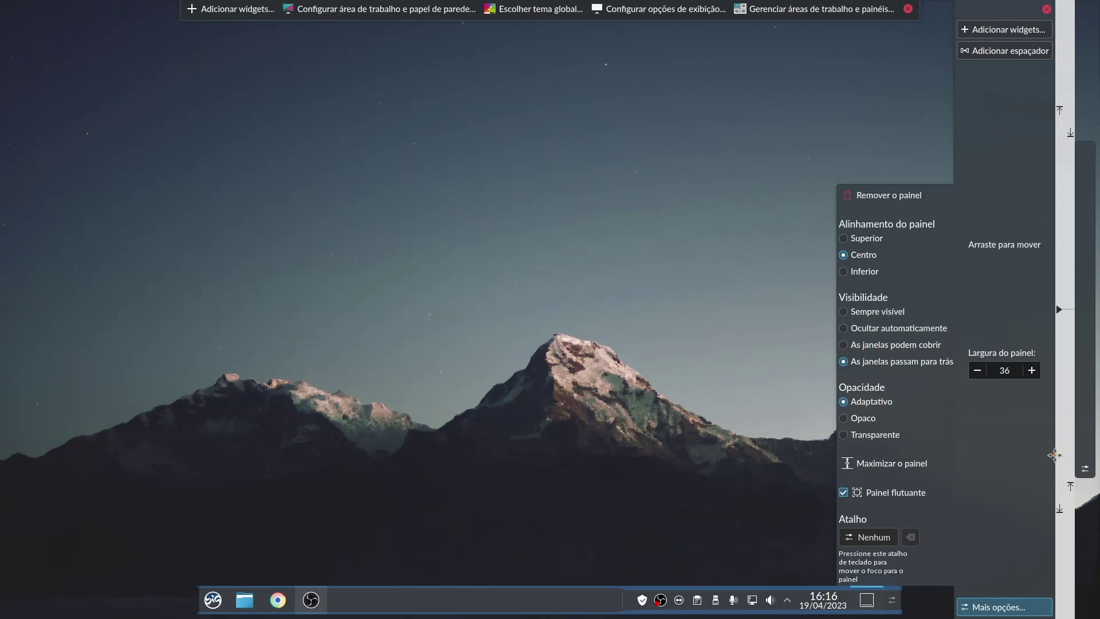
drag(1059, 310, 1053, 425)
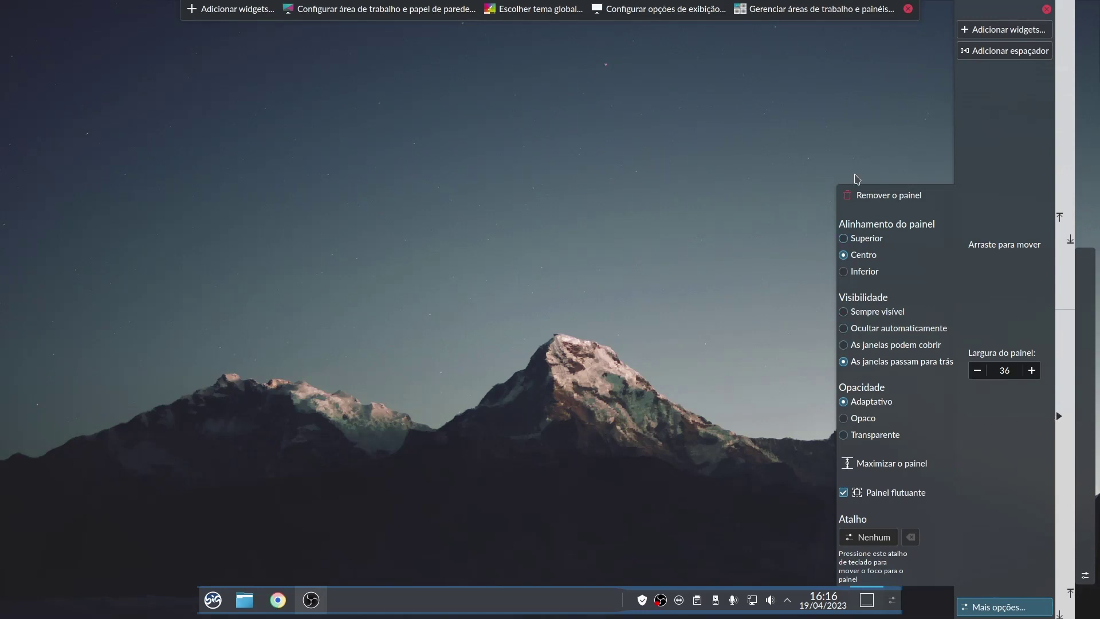
click(714, 225)
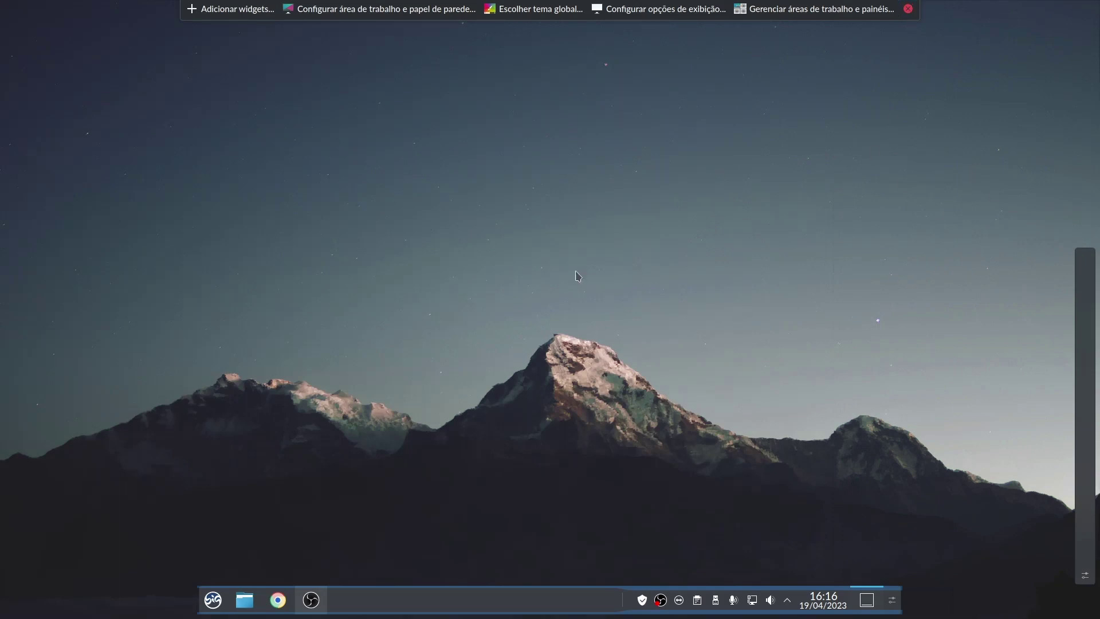
Add the "Área de notificação" widget to the vertical panel
right_click(1082, 320)
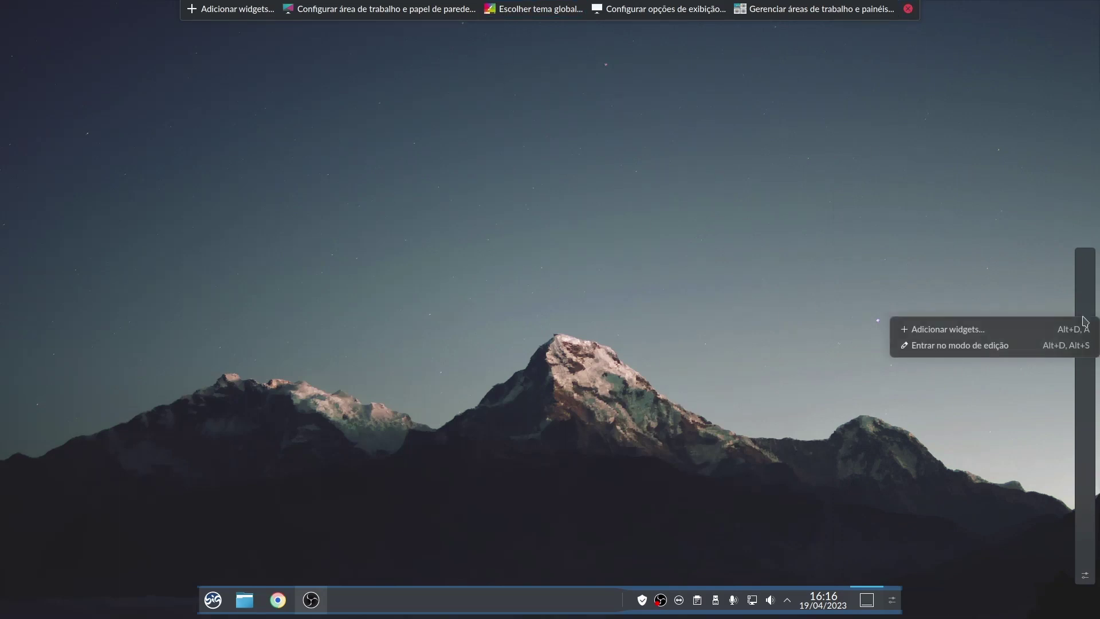
click(974, 346)
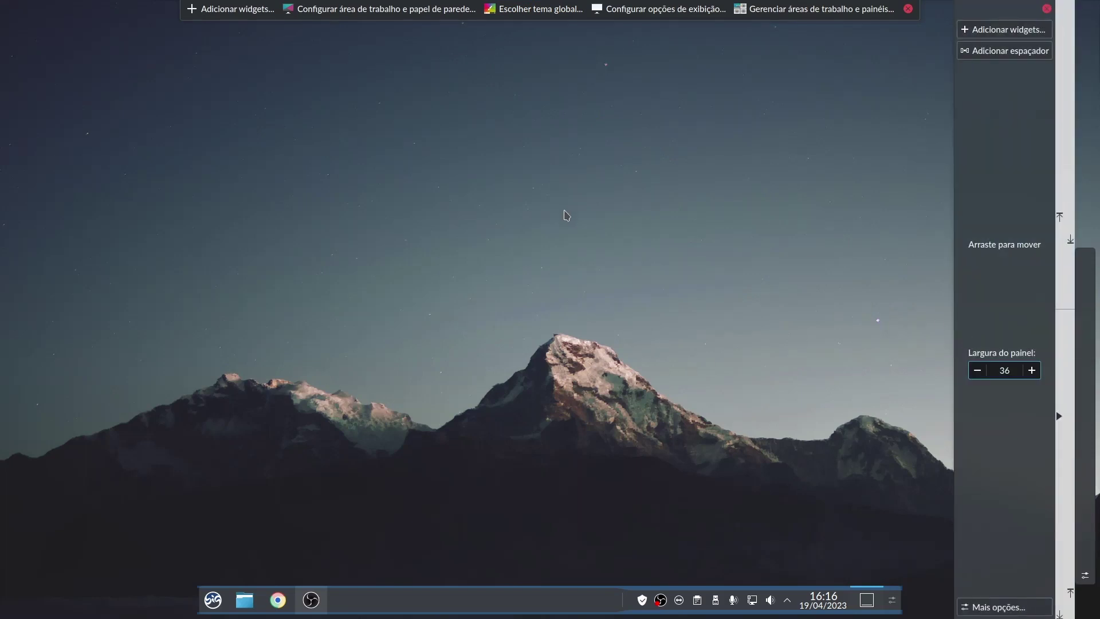
click(974, 31)
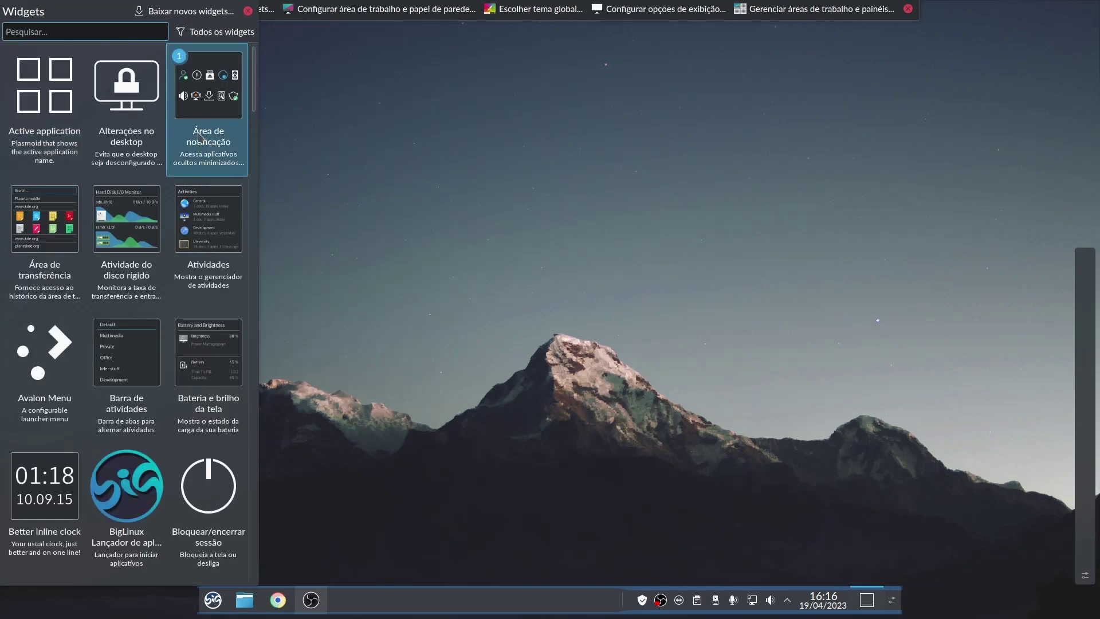
double_click(209, 130)
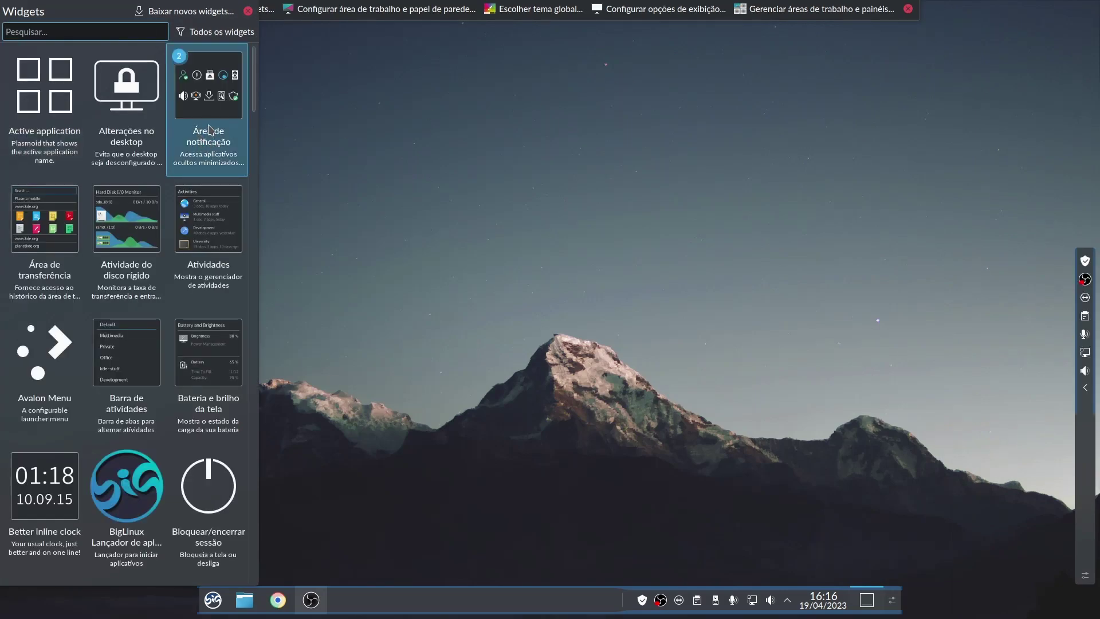
Add the "Bloquear/encerrar sessão" widget to the vertical panel
scroll(212, 157, down, 3)
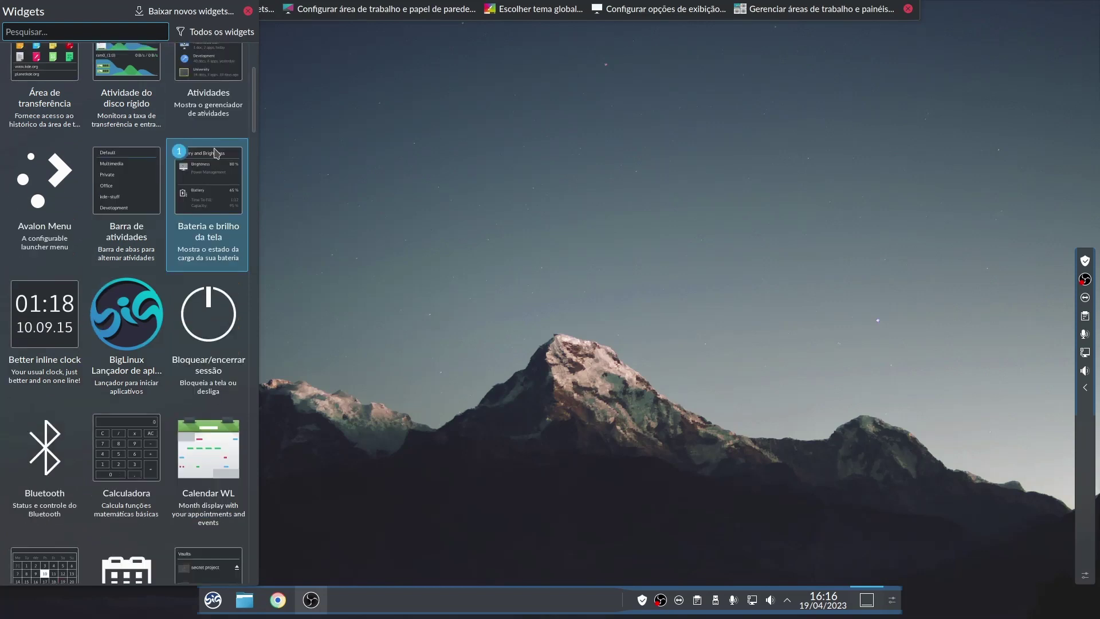
scroll(215, 153, down, 2)
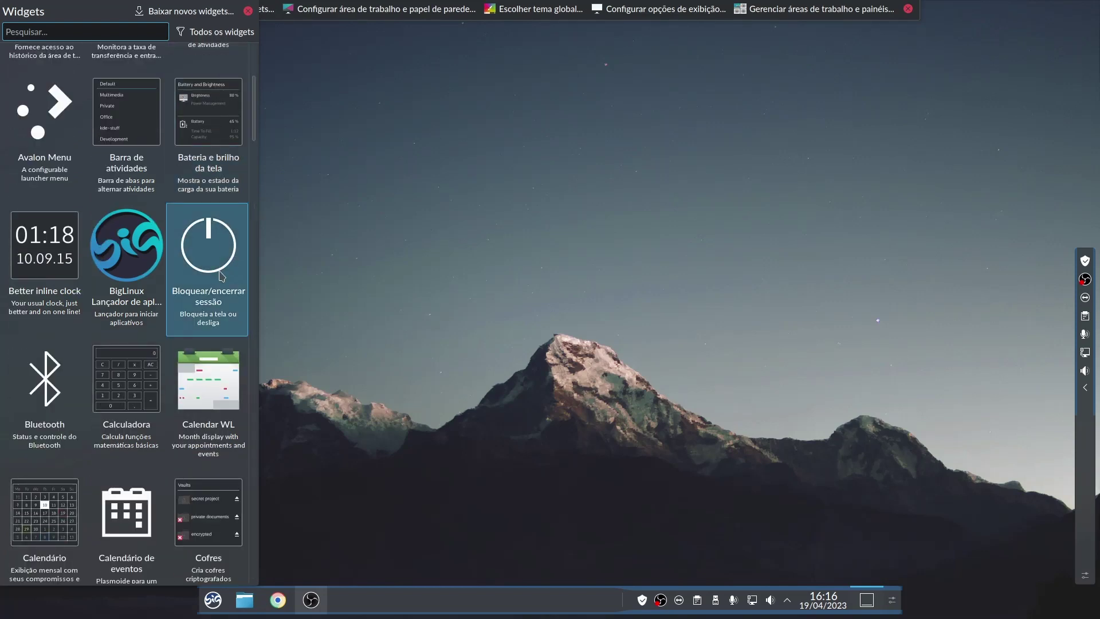
double_click(222, 278)
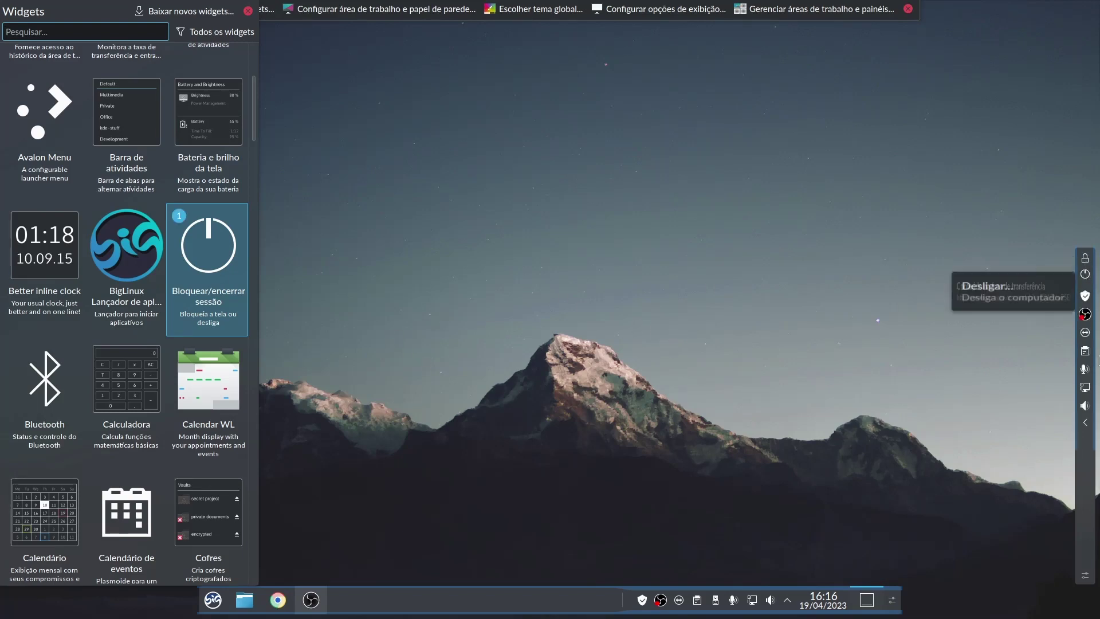
Configure the "Bloquear/encerrar sessão" widget to also show the Encerrar sessão and Reiniciar actions
click(1087, 446)
right_click(1087, 446)
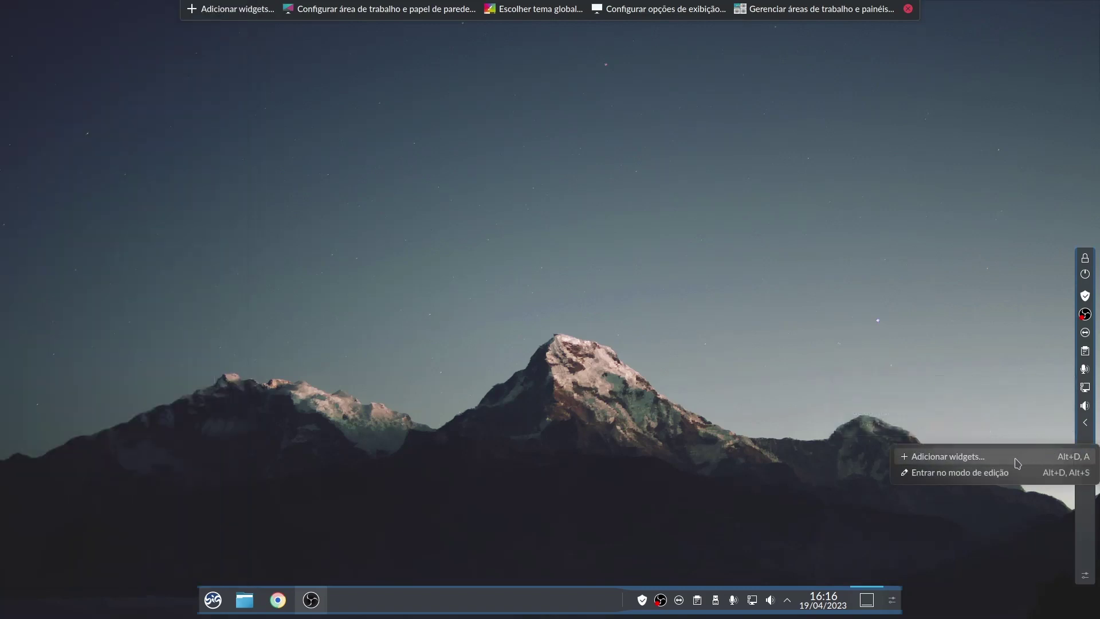
right_click(1087, 278)
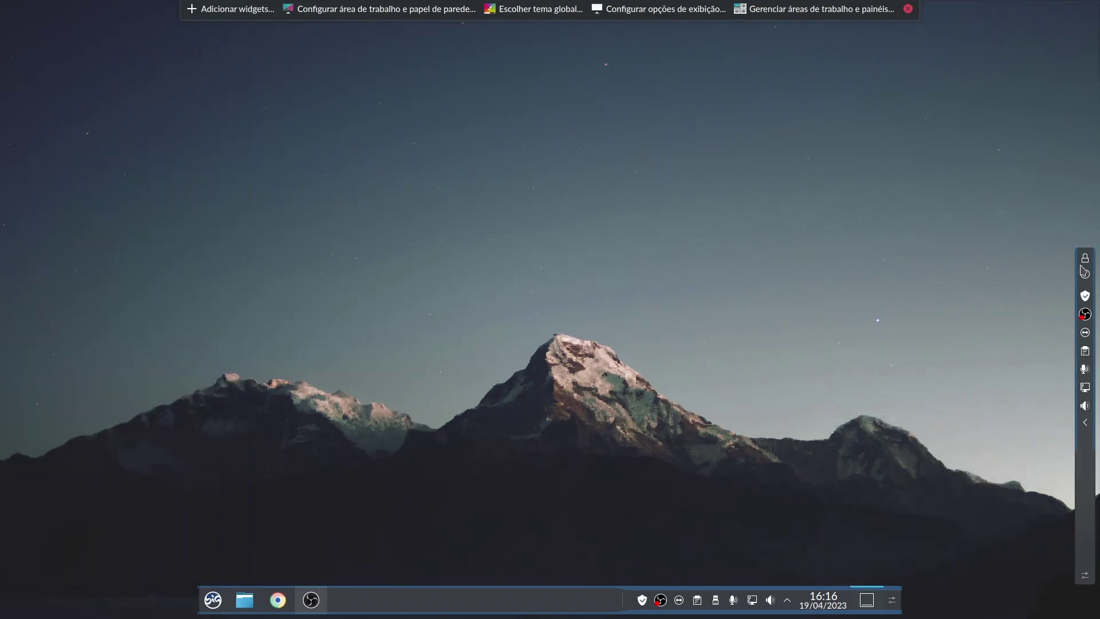
right_click(1086, 273)
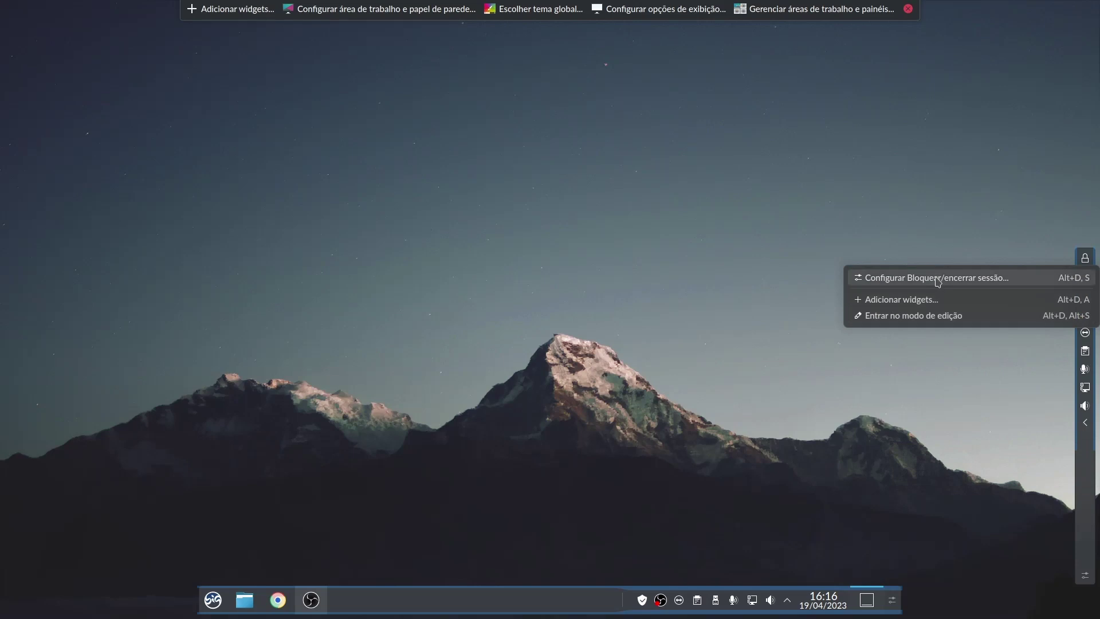
click(916, 277)
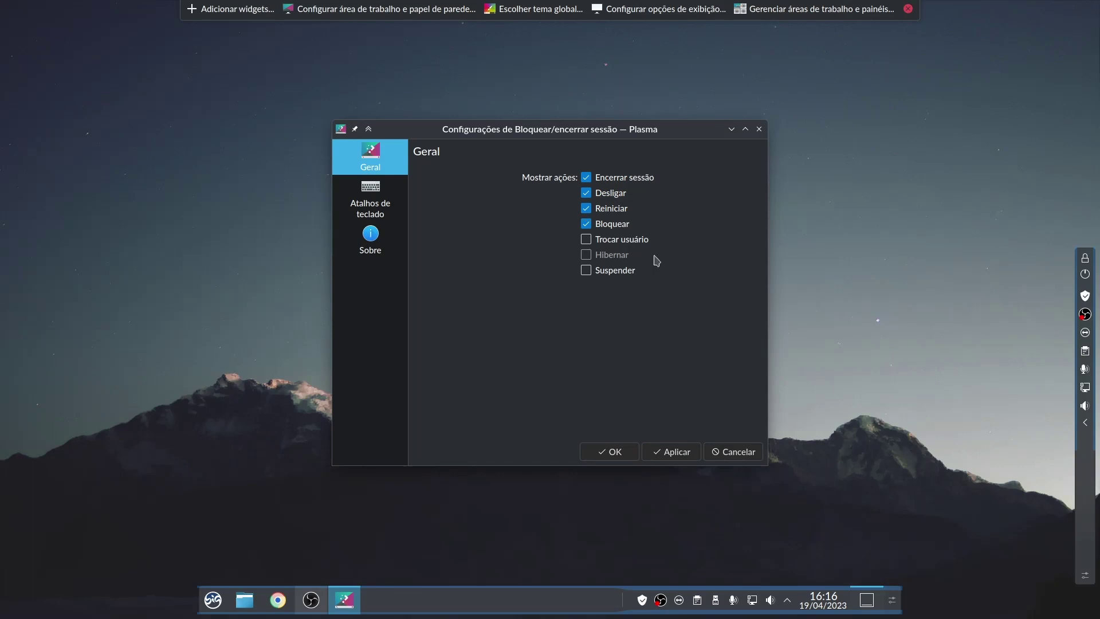
click(671, 452)
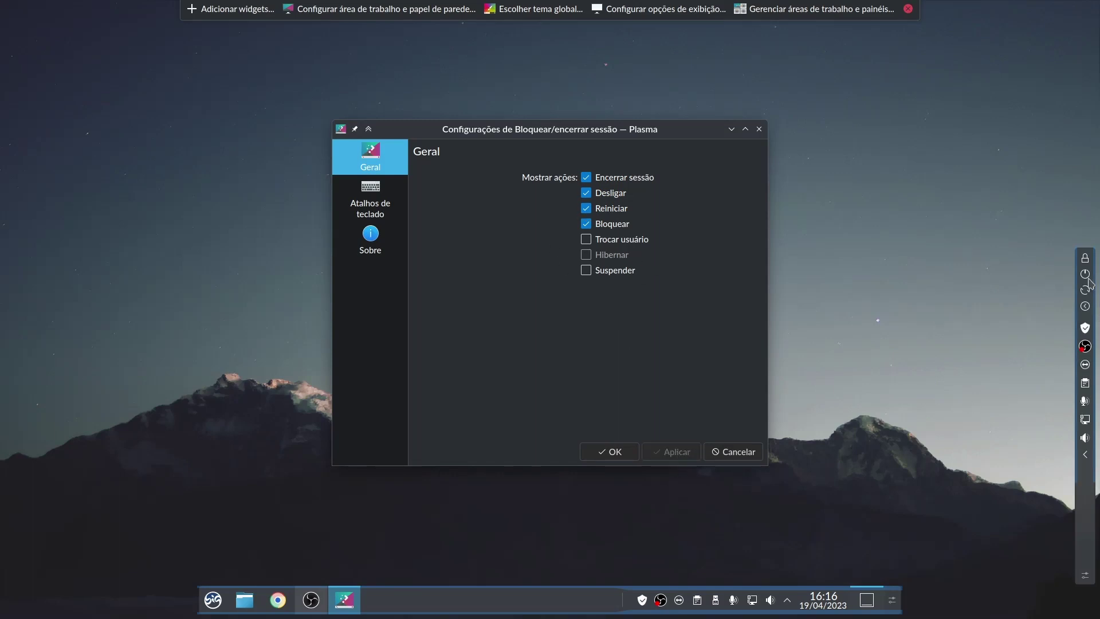
click(611, 452)
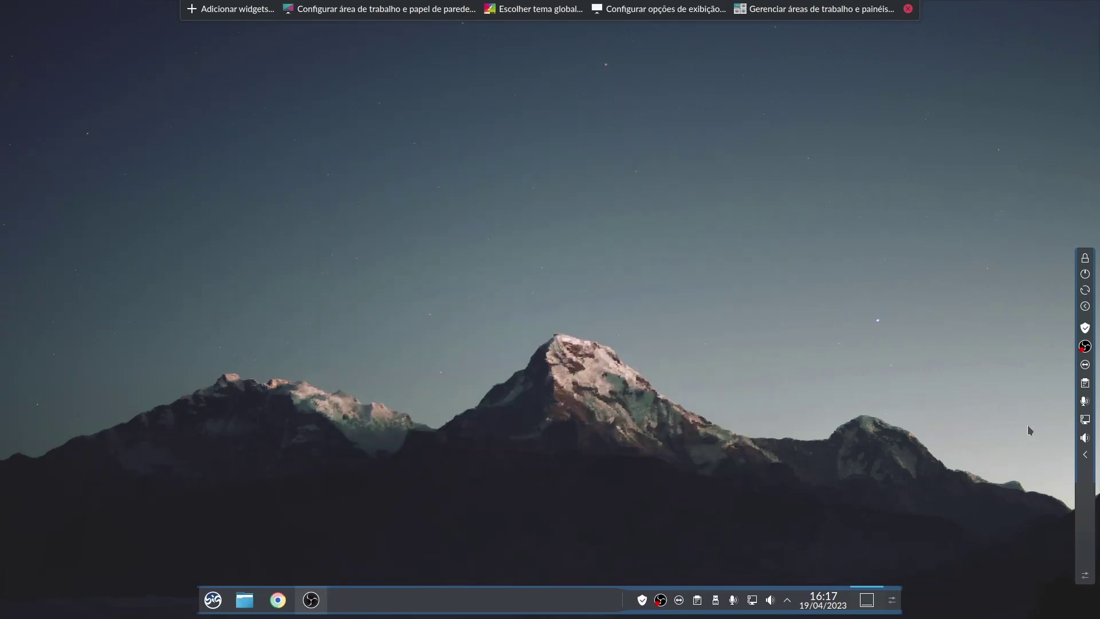
Find the Lixeira widget in the widget list and add it to the vertical panel
right_click(1082, 477)
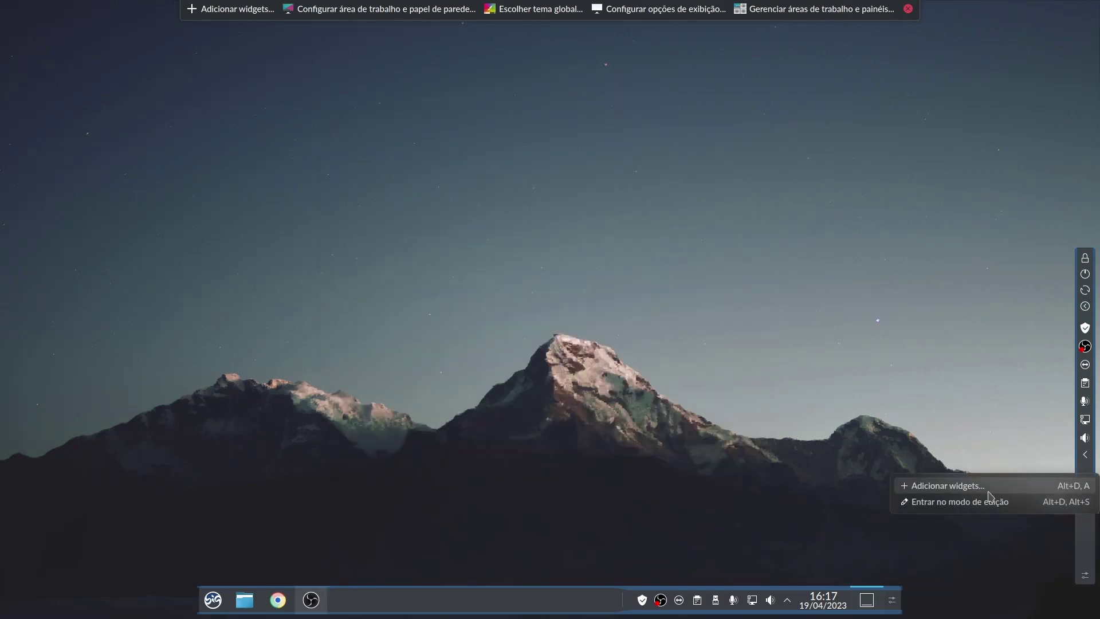
click(968, 501)
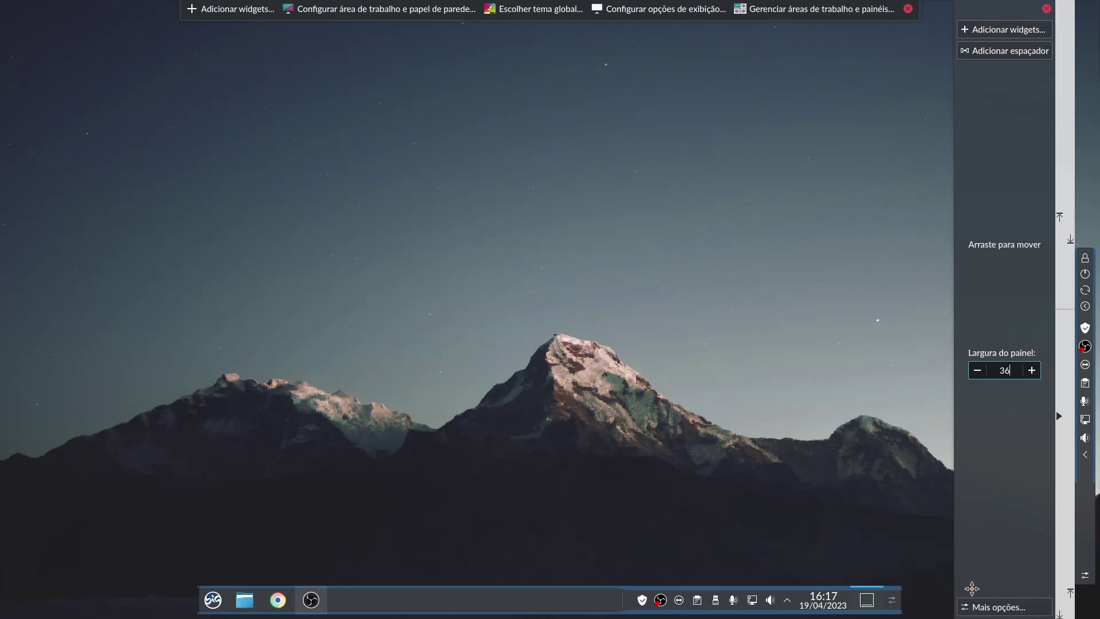
click(1005, 29)
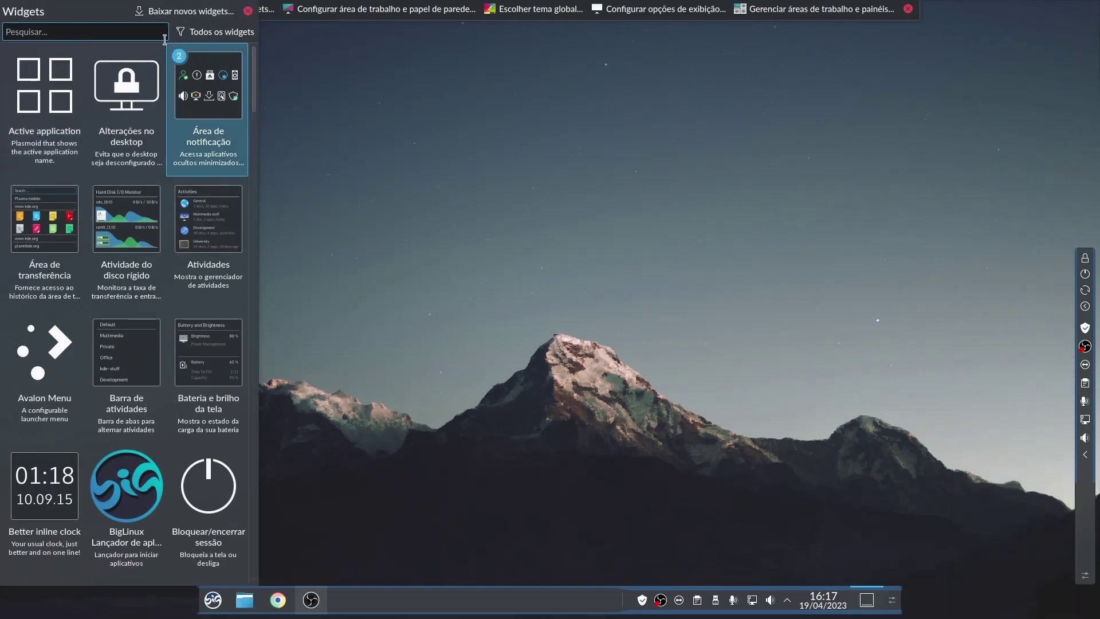
text(lixeir)
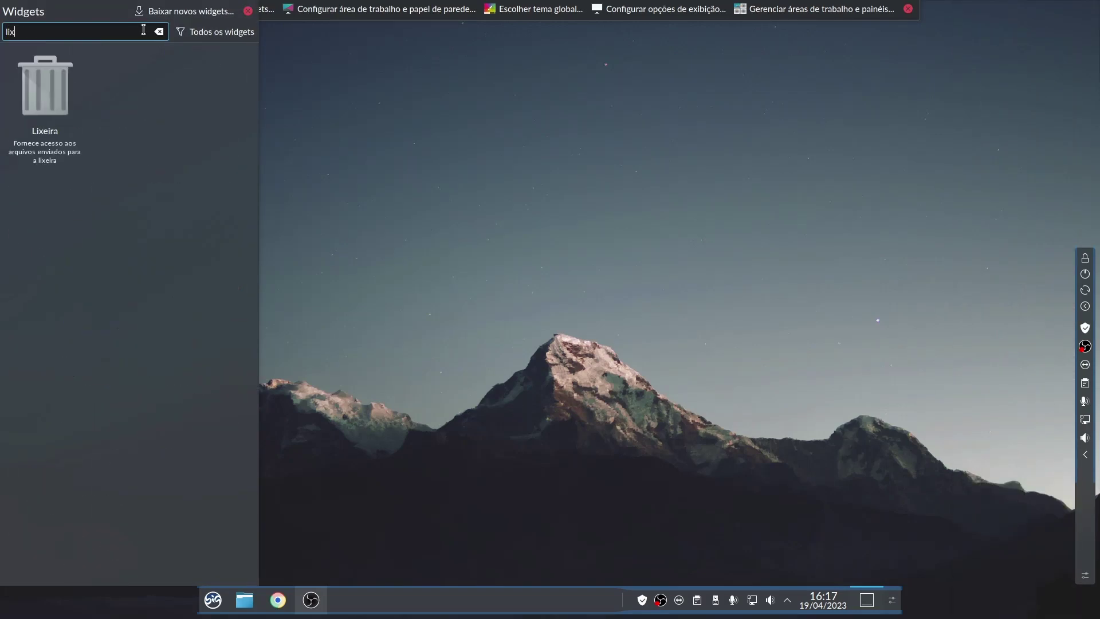
double_click(51, 138)
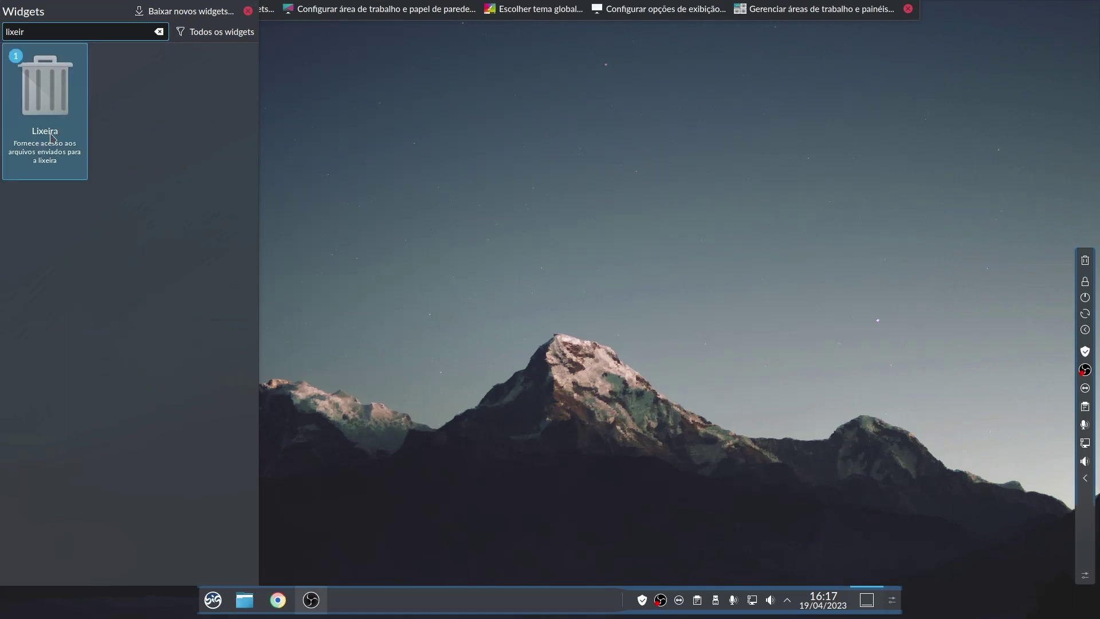
Search the widgets for "nota" and place the "Nota adesiva" widget at the top of the vertical panel
click(158, 32)
text(noy)
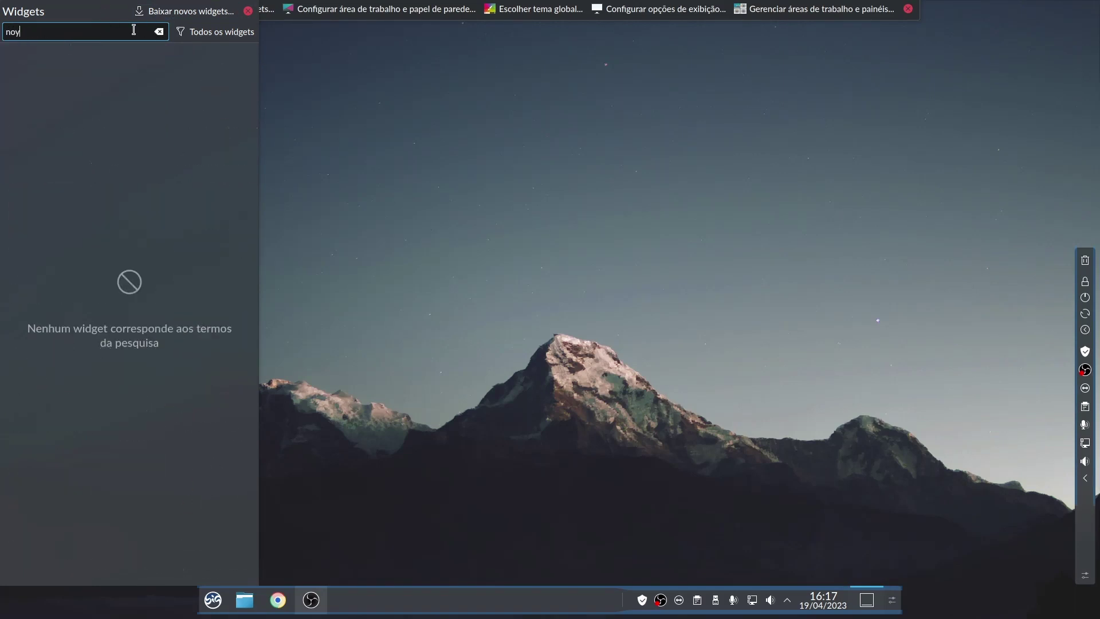
key(BackSpace)
text(tas)
key(BackSpace)
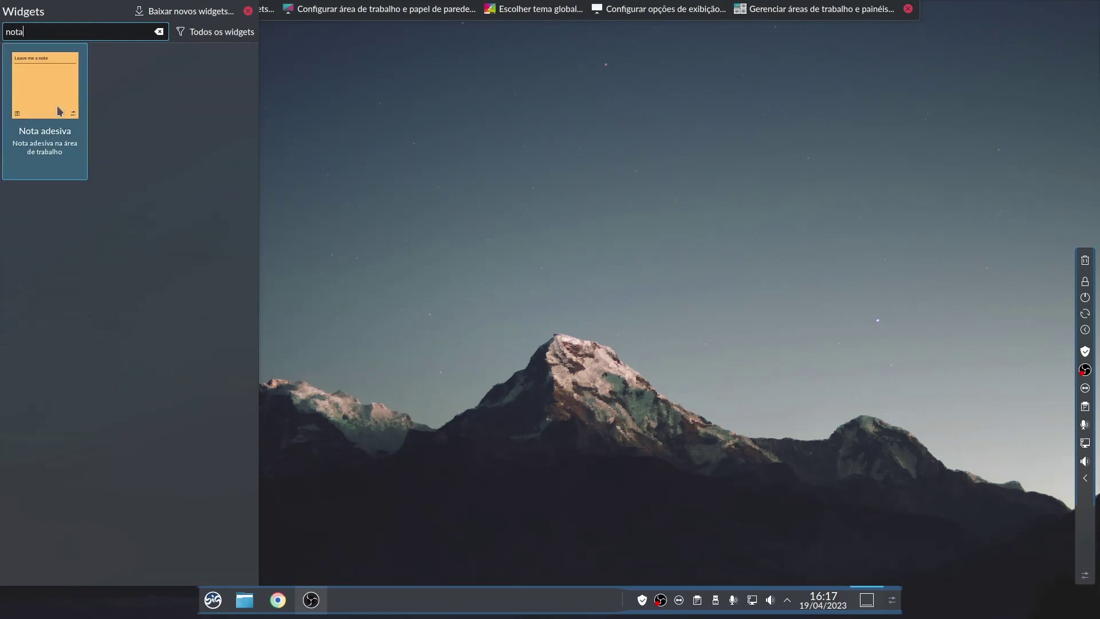
drag(62, 109, 1084, 263)
key(Escape)
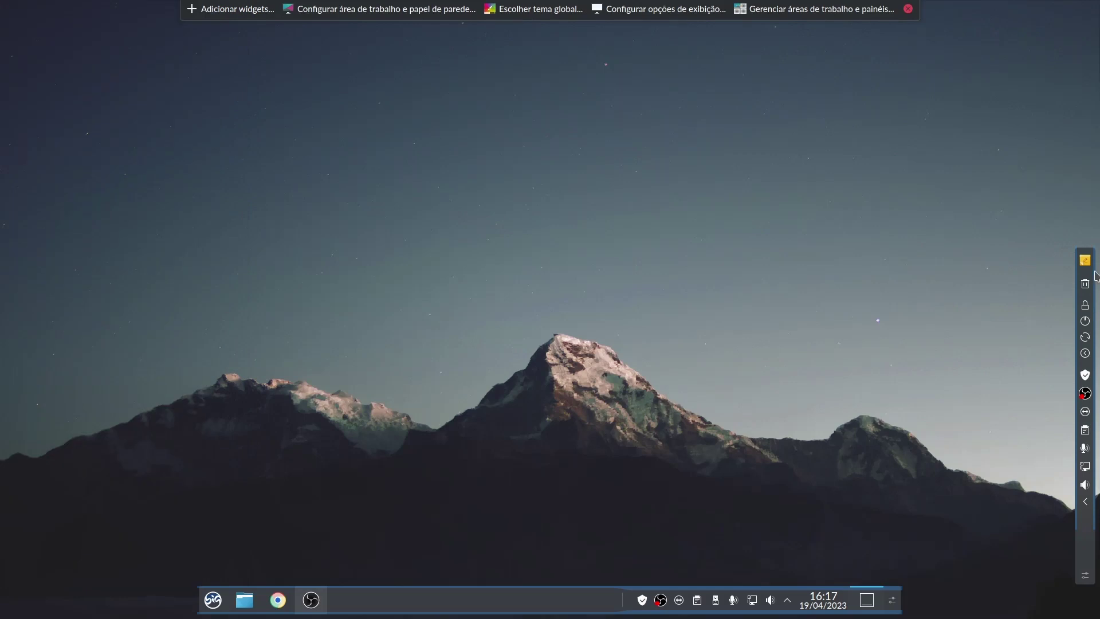
Move the Lixeira and "Nota adesiva" widgets below the notification area in the vertical panel and leave edit mode
right_click(1086, 304)
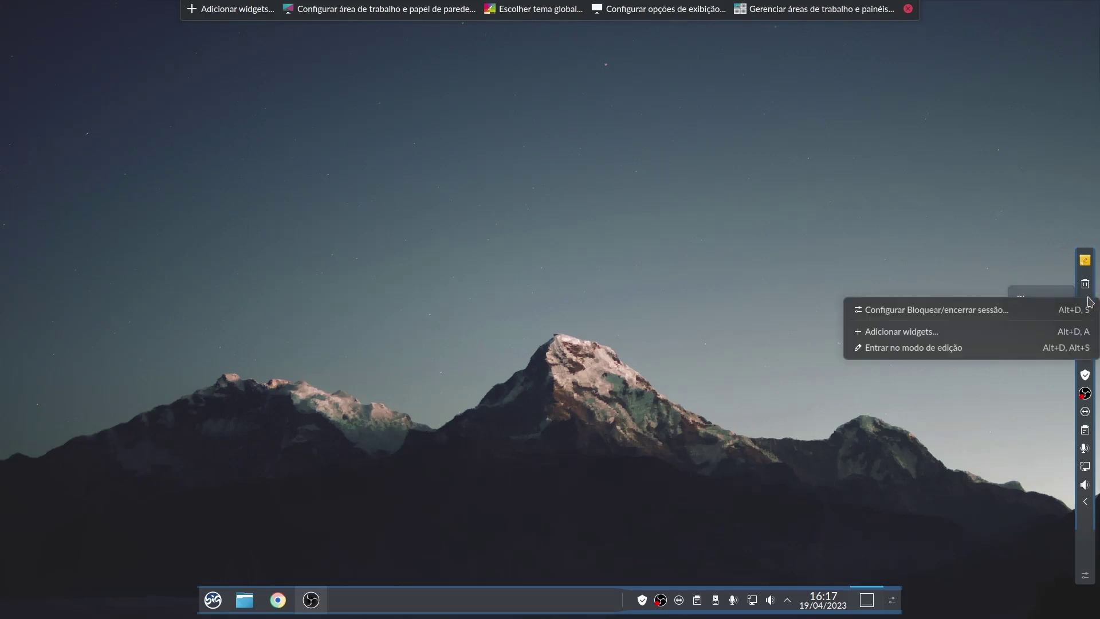
click(1007, 347)
drag(1085, 284, 1087, 492)
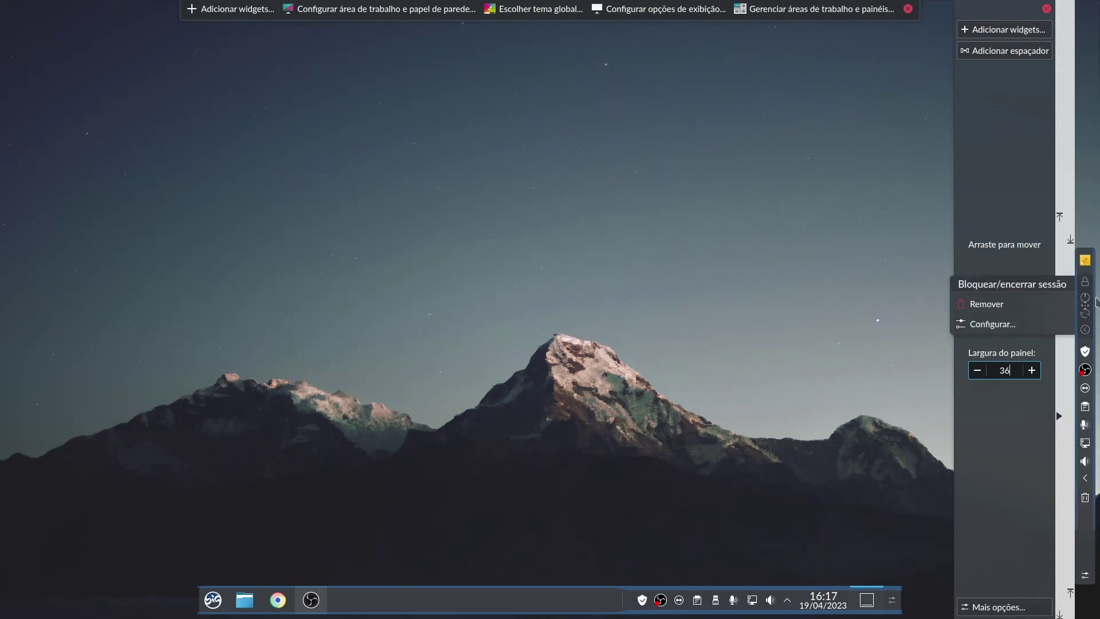
drag(1085, 259, 1085, 503)
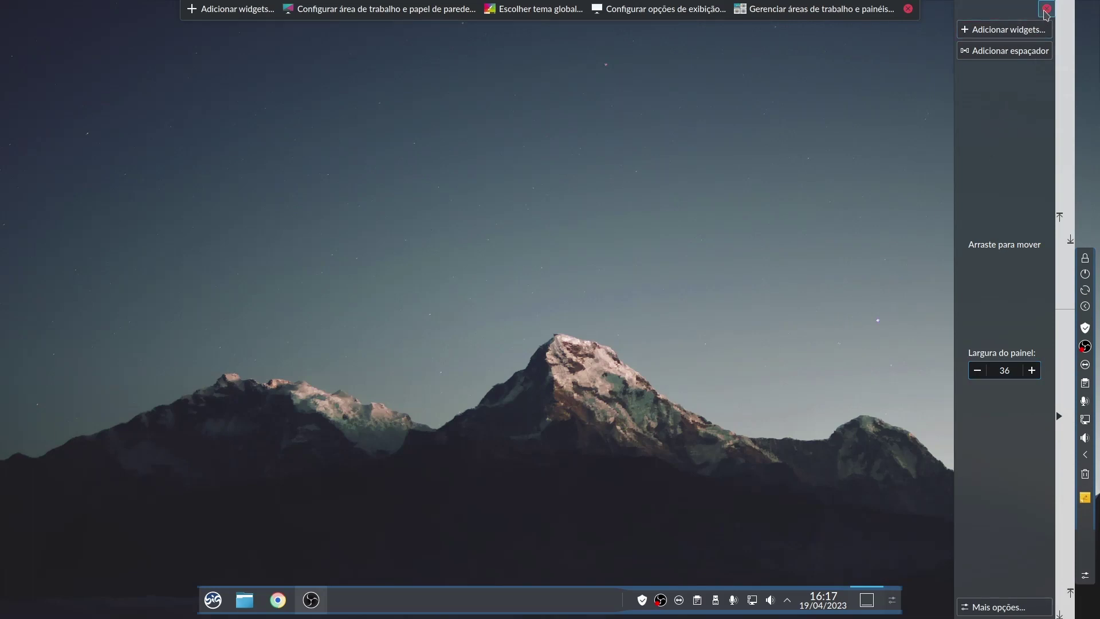
click(1046, 9)
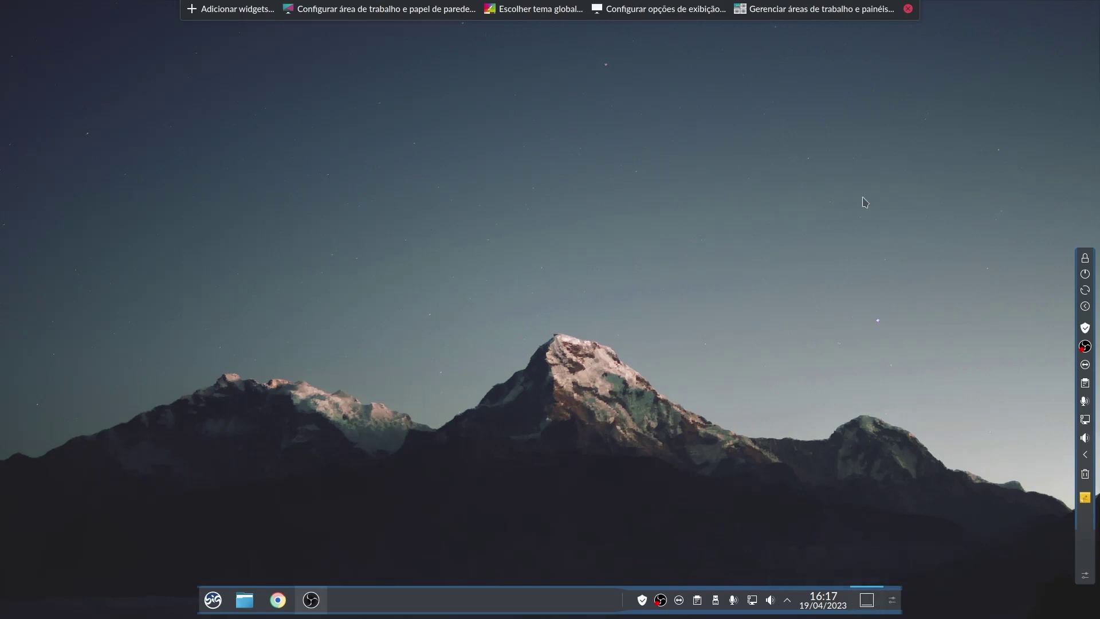
click(908, 9)
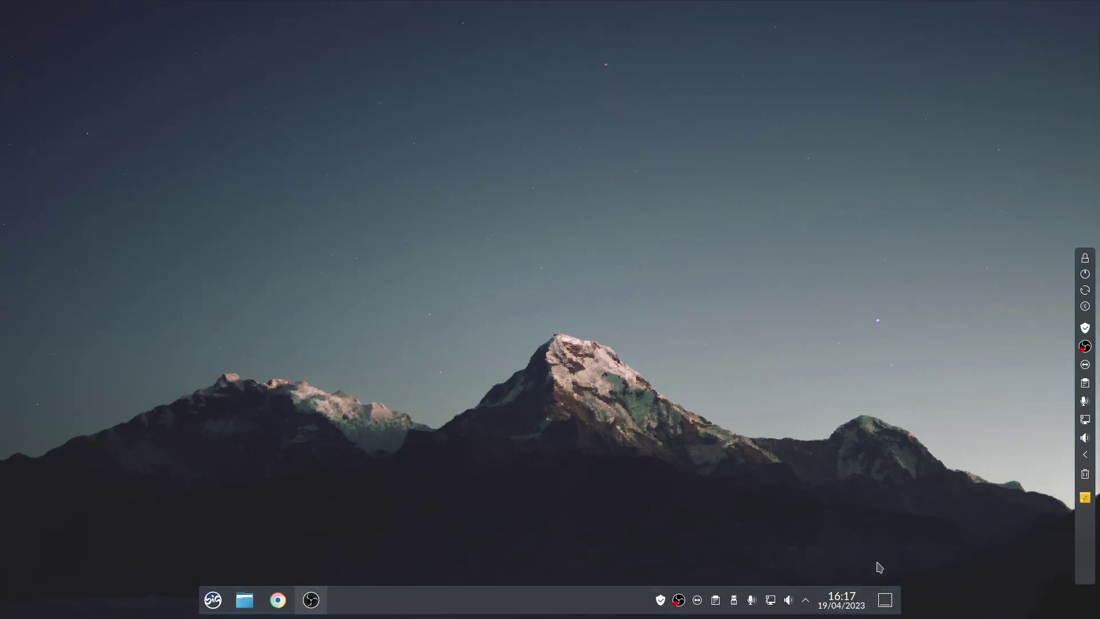
Try the taskbar's desktop peek widget by turning the peek on and off again
click(887, 606)
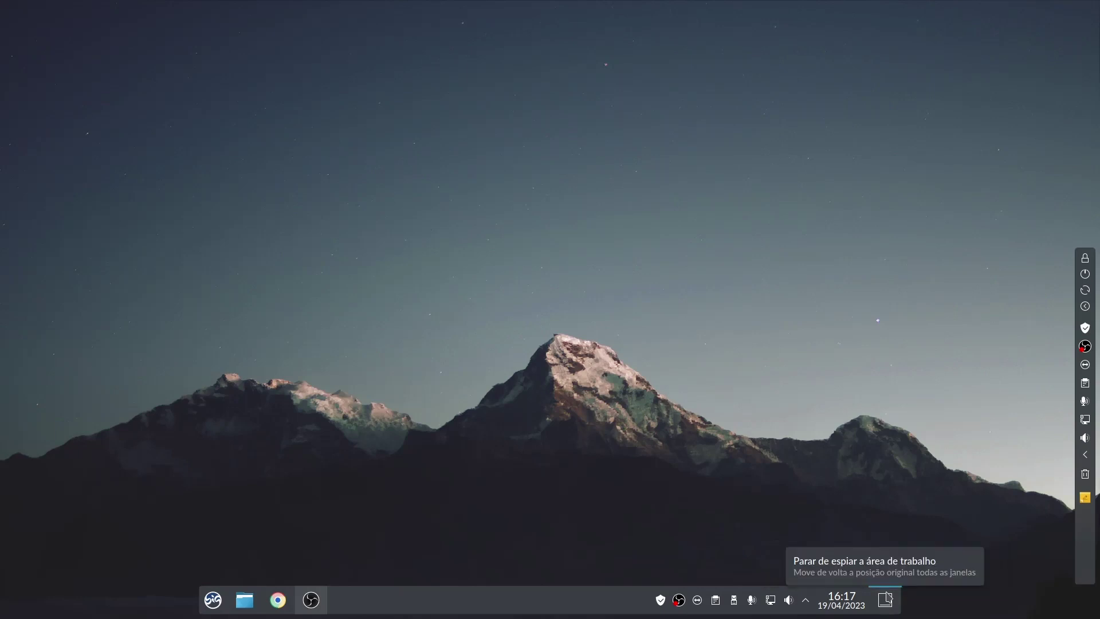
click(885, 604)
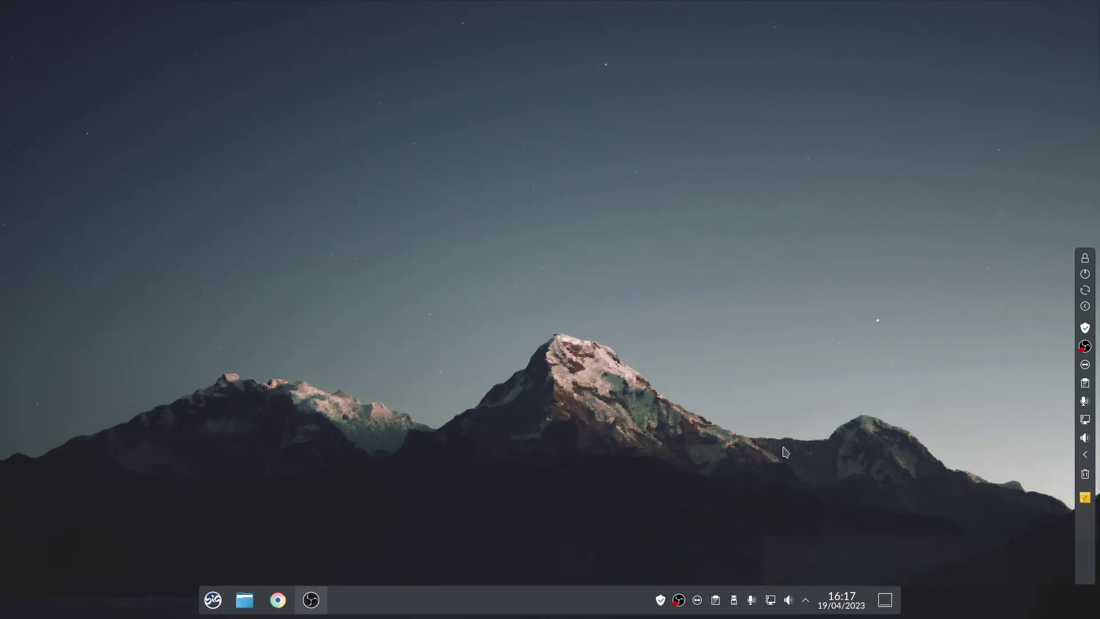
Remove the "Área de notificação" widget from the horizontal taskbar
right_click(838, 603)
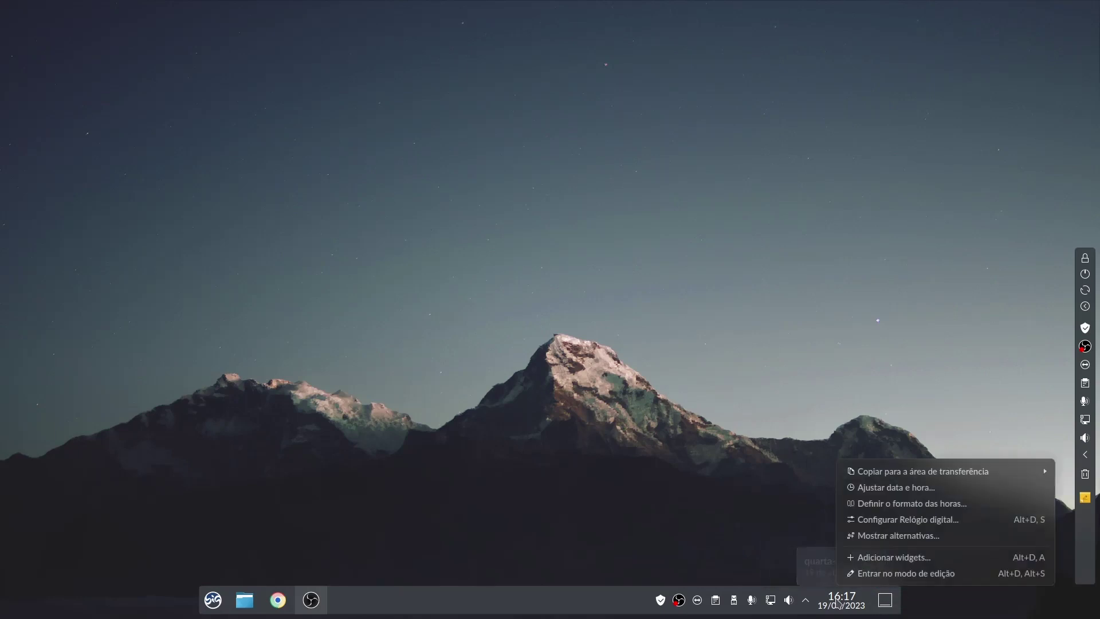
click(860, 572)
mouse_move(696, 606)
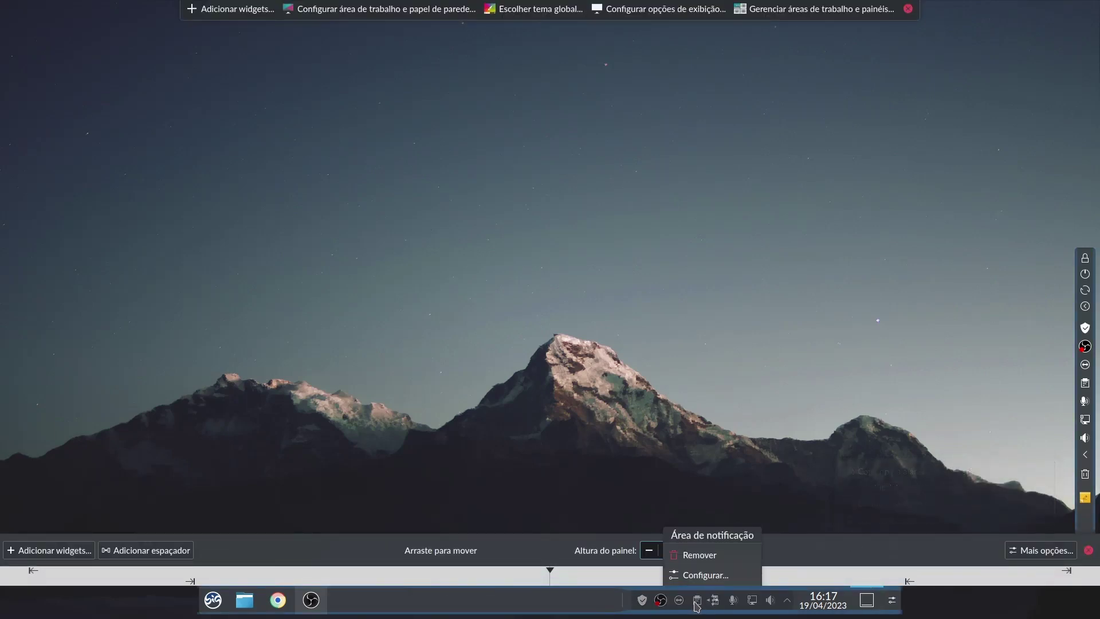
click(698, 554)
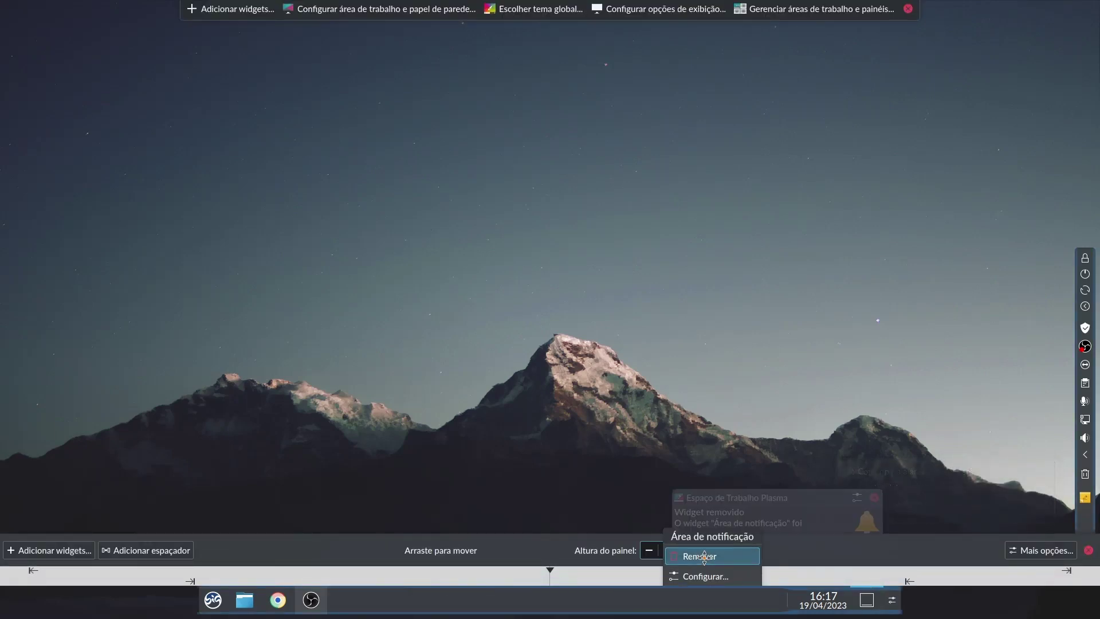
Remove the "Relógio digital" widget from the horizontal taskbar
mouse_move(782, 613)
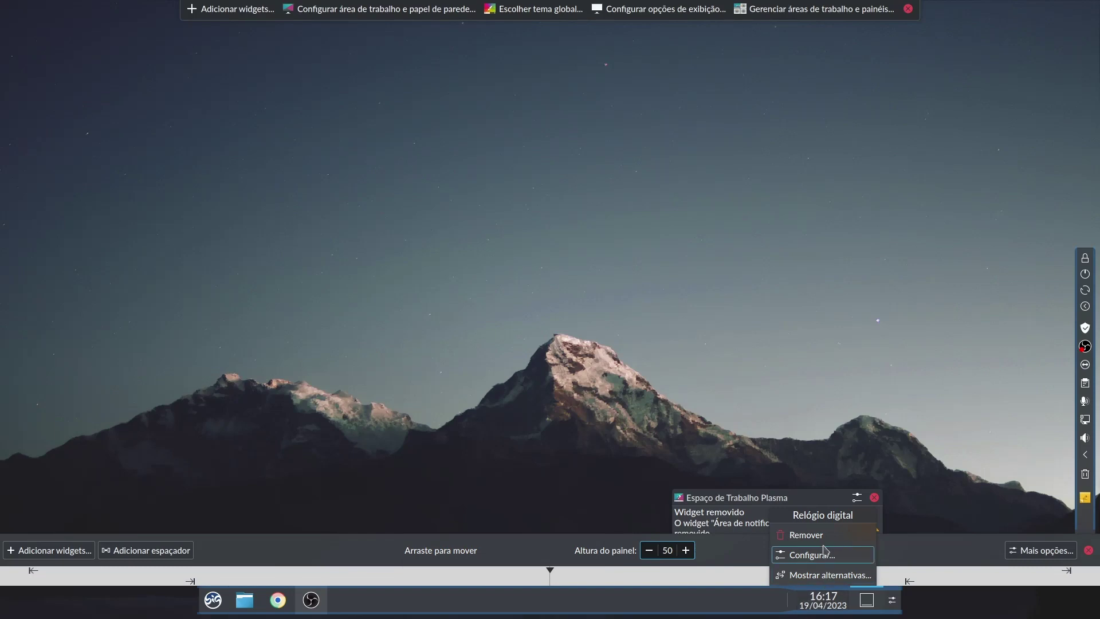
mouse_move(822, 609)
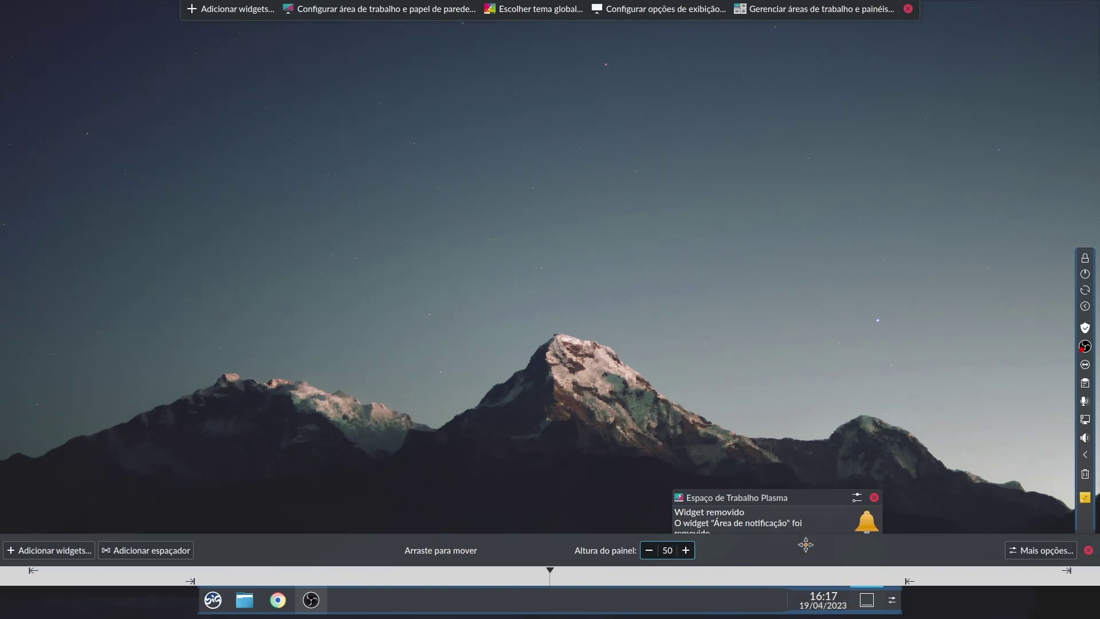
click(839, 605)
click(839, 605)
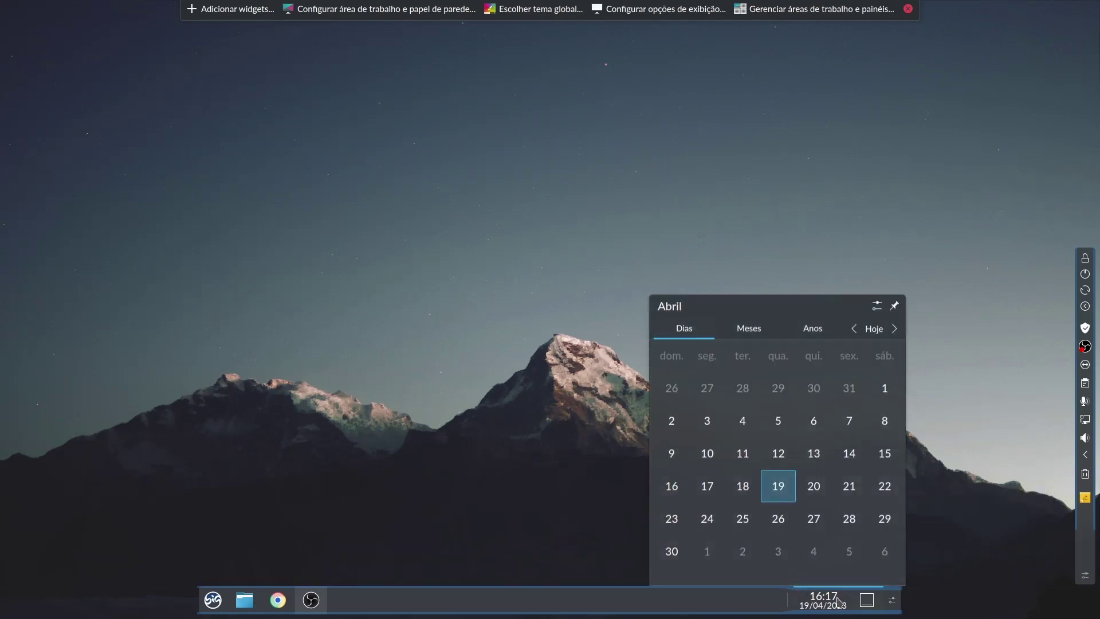
right_click(830, 610)
click(854, 573)
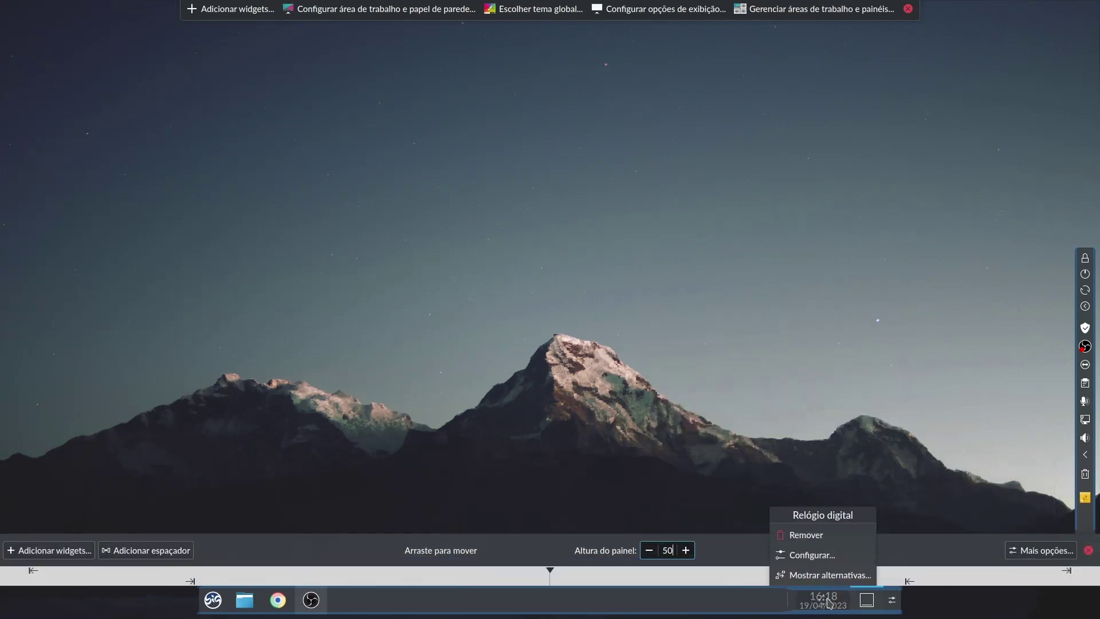
click(796, 537)
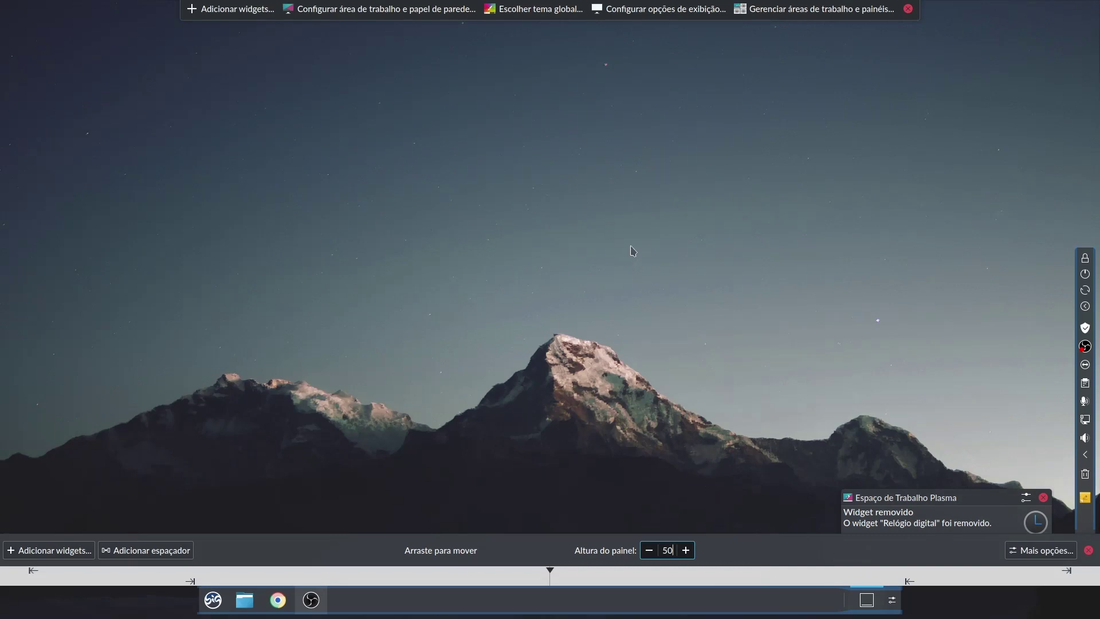
Dismiss the widget-removal notification and leave the desktop's edit mode
click(506, 170)
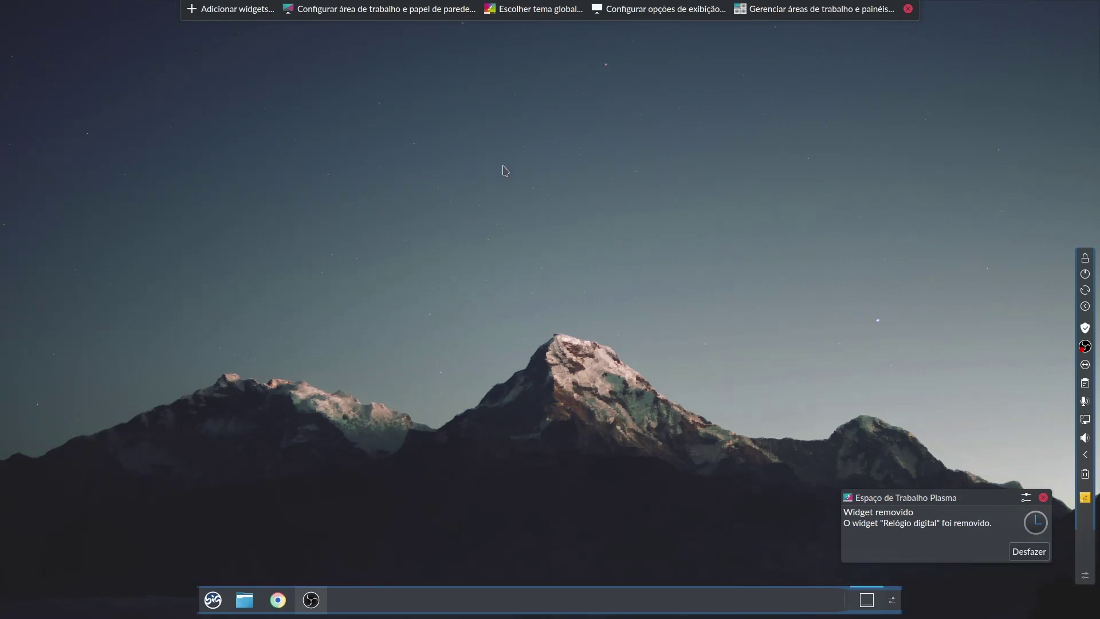
click(1048, 497)
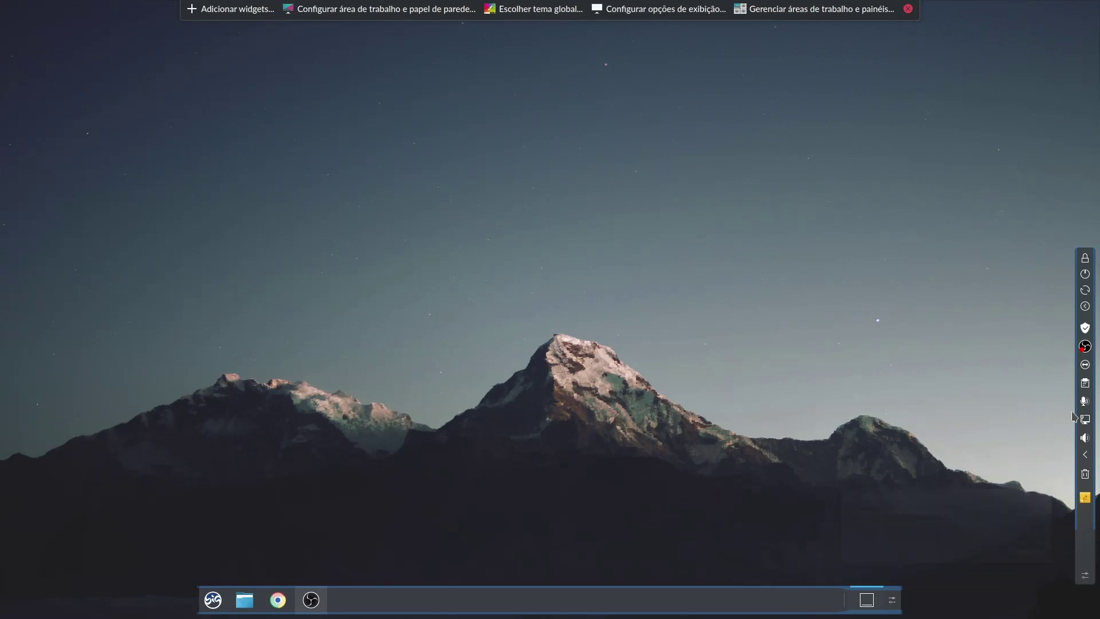
click(908, 9)
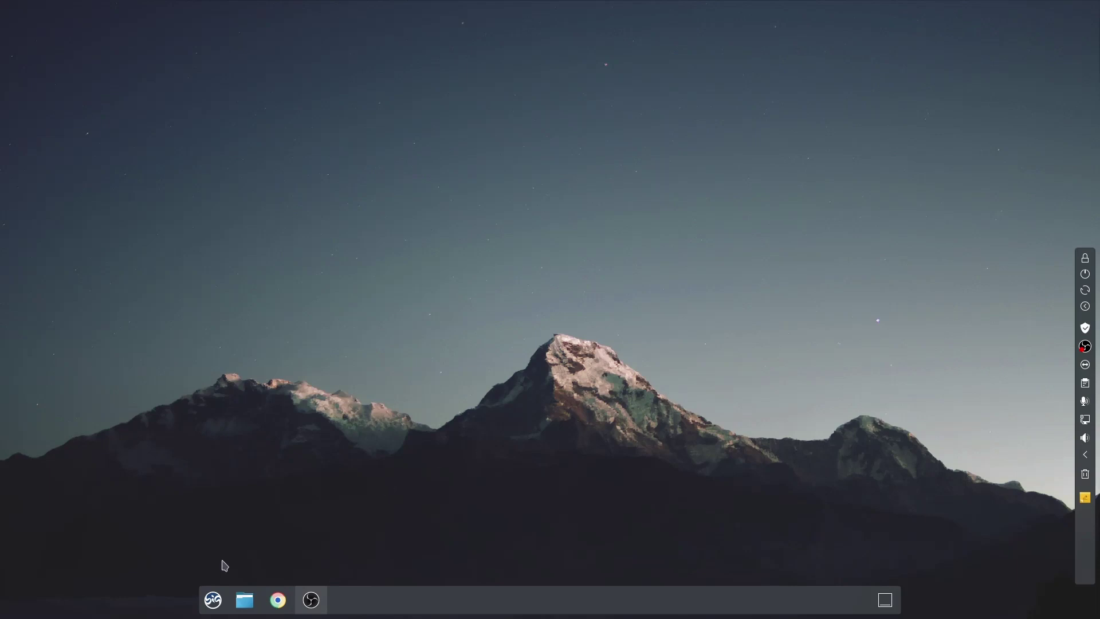
Switch to Configurações do sistema, open the Aparência section and look through the global themes
click(212, 600)
click(424, 336)
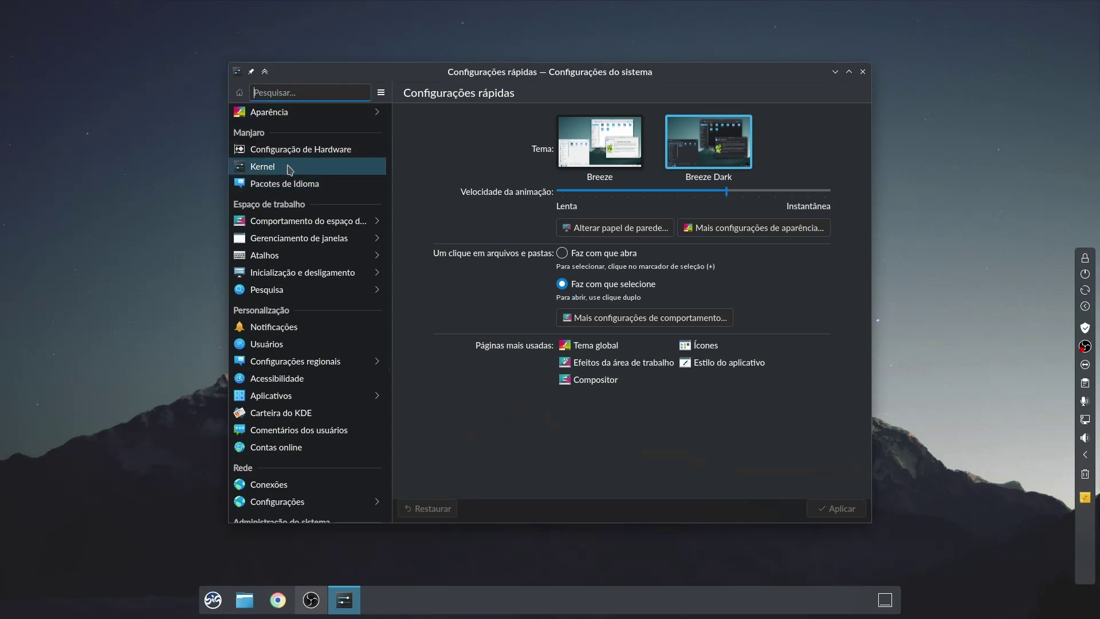
click(284, 118)
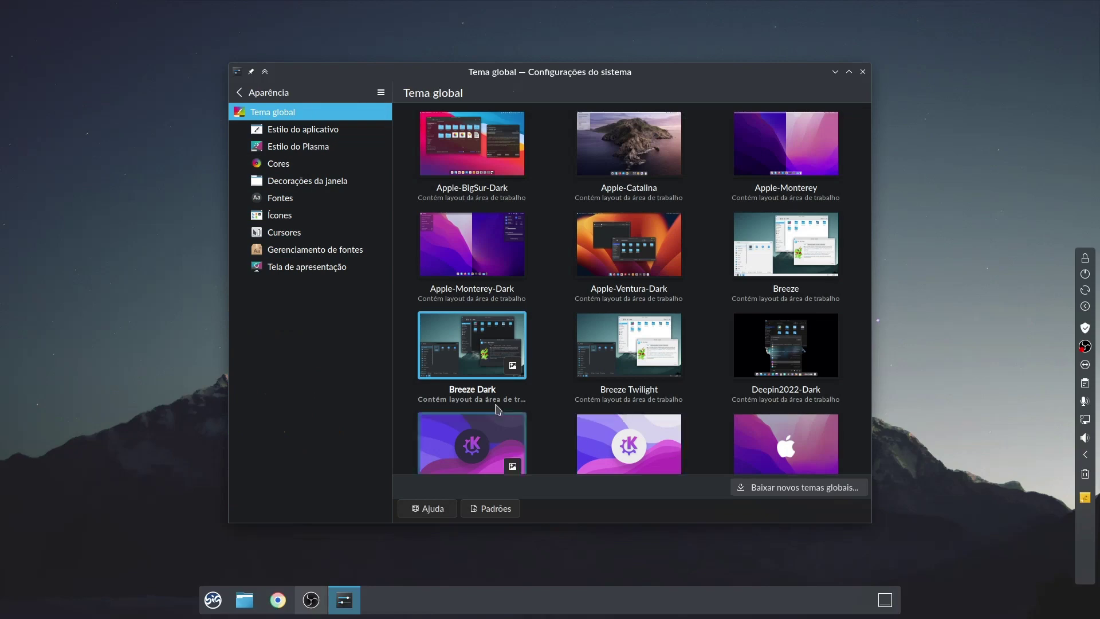
scroll(497, 409, down, 4)
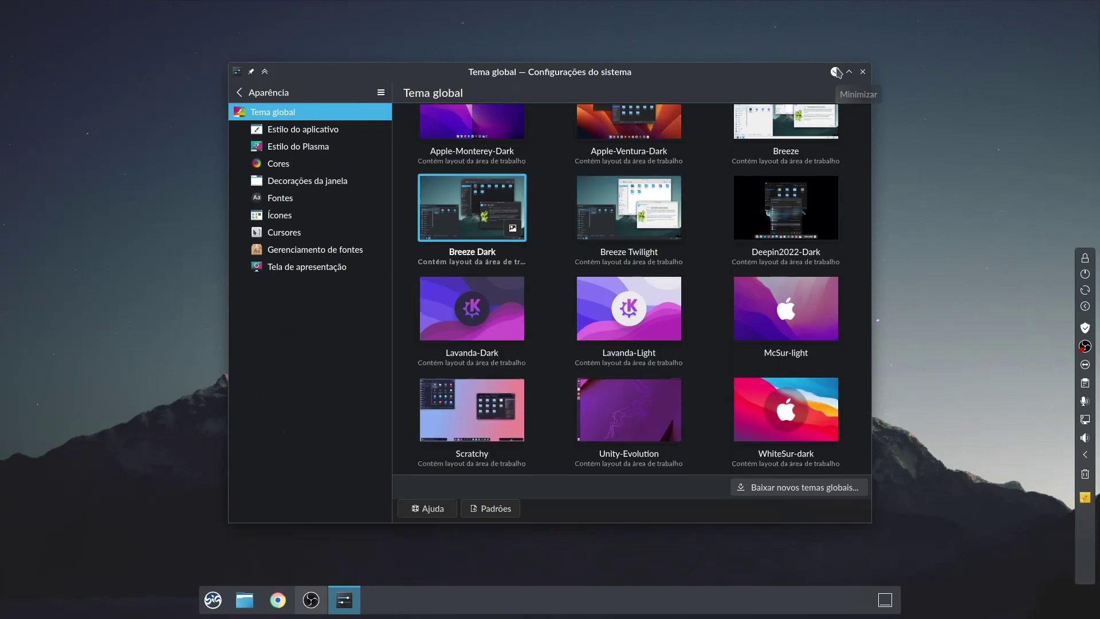
Look through the application styles offered under Estilo do aplicativo
click(321, 132)
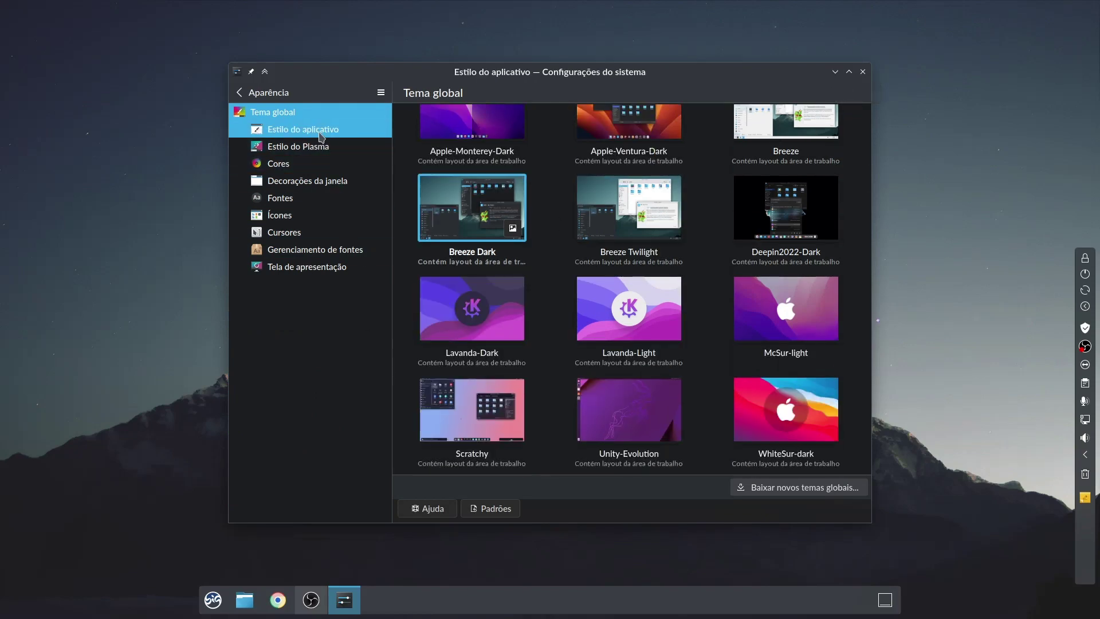
scroll(493, 248, up, 2)
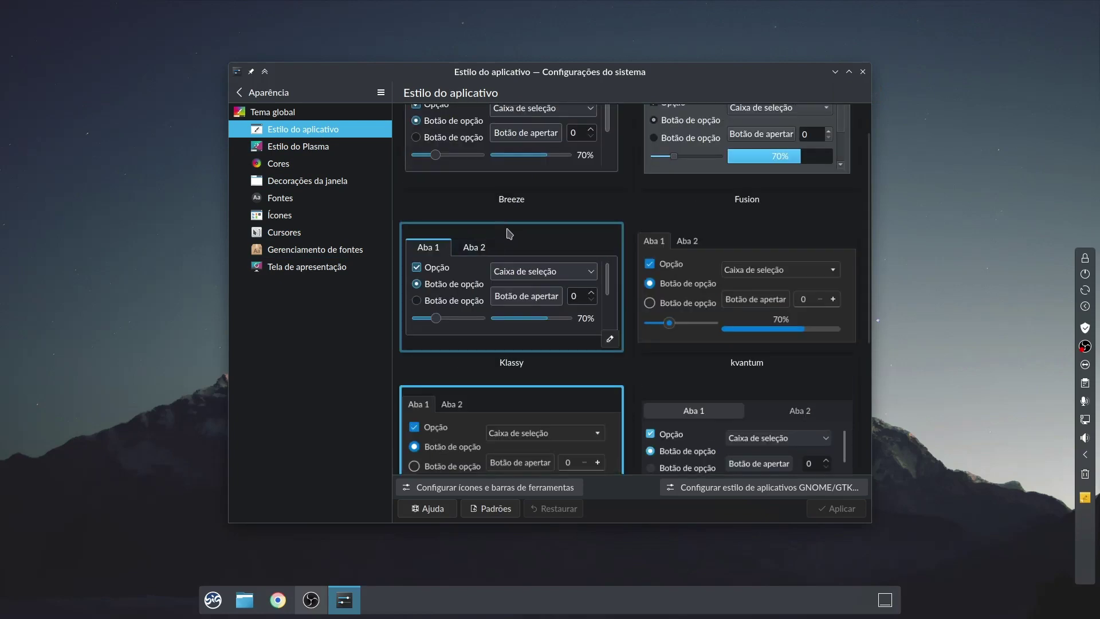
scroll(509, 233, down, 3)
scroll(515, 320, down, 2)
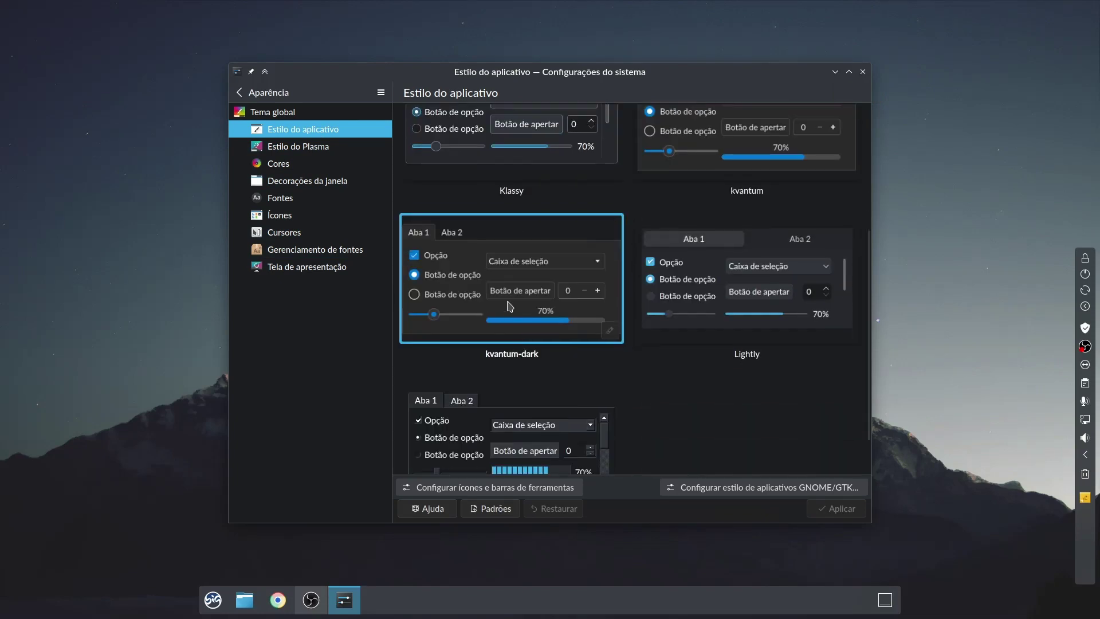
scroll(530, 298, up, 5)
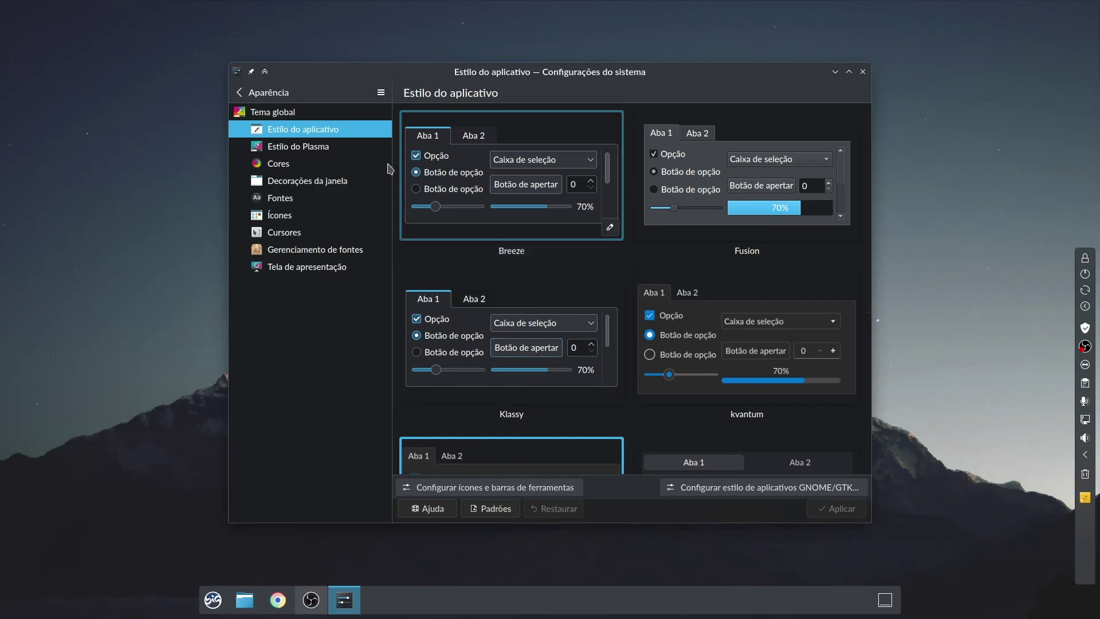
Find the Fluent-round theme among the Plasma styles and apply it
click(293, 147)
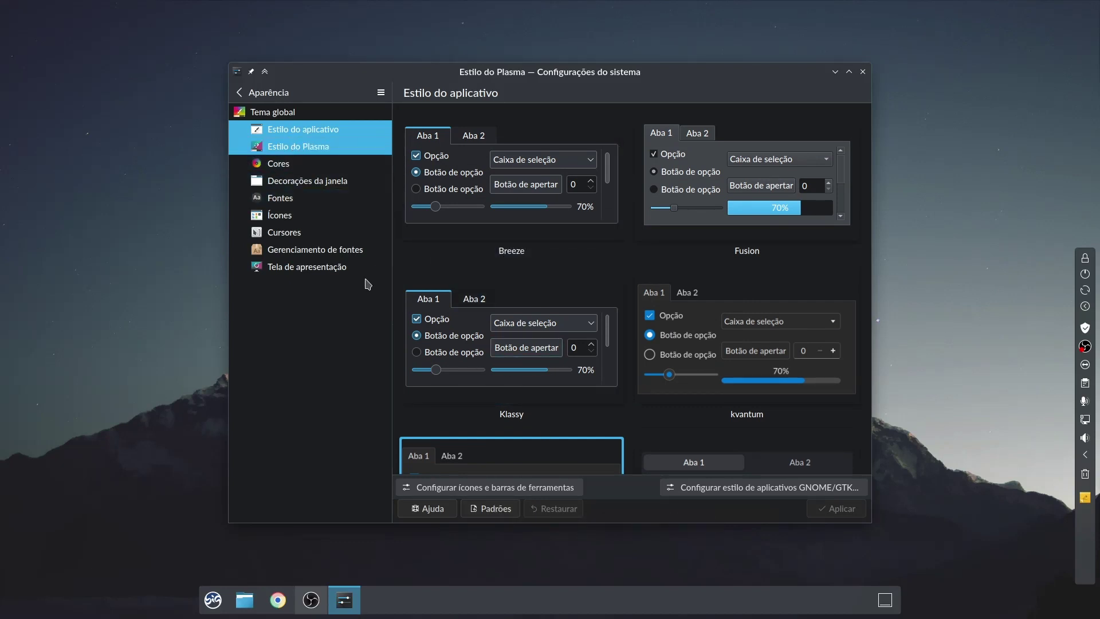
scroll(695, 248, up, 1)
scroll(687, 250, down, 3)
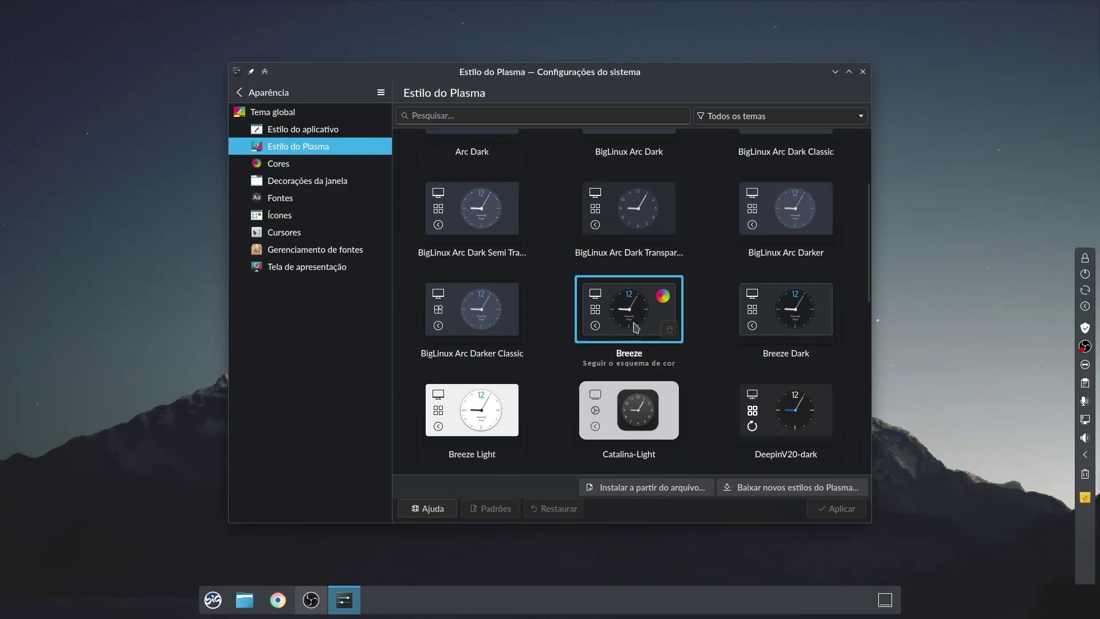
scroll(688, 286, down, 1)
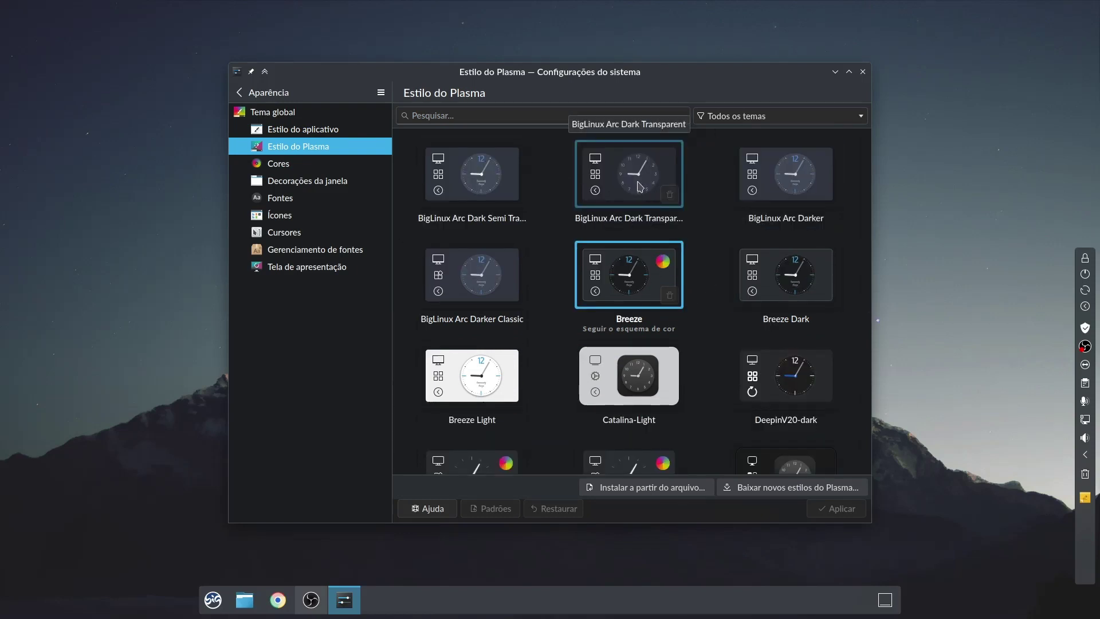
scroll(678, 264, down, 9)
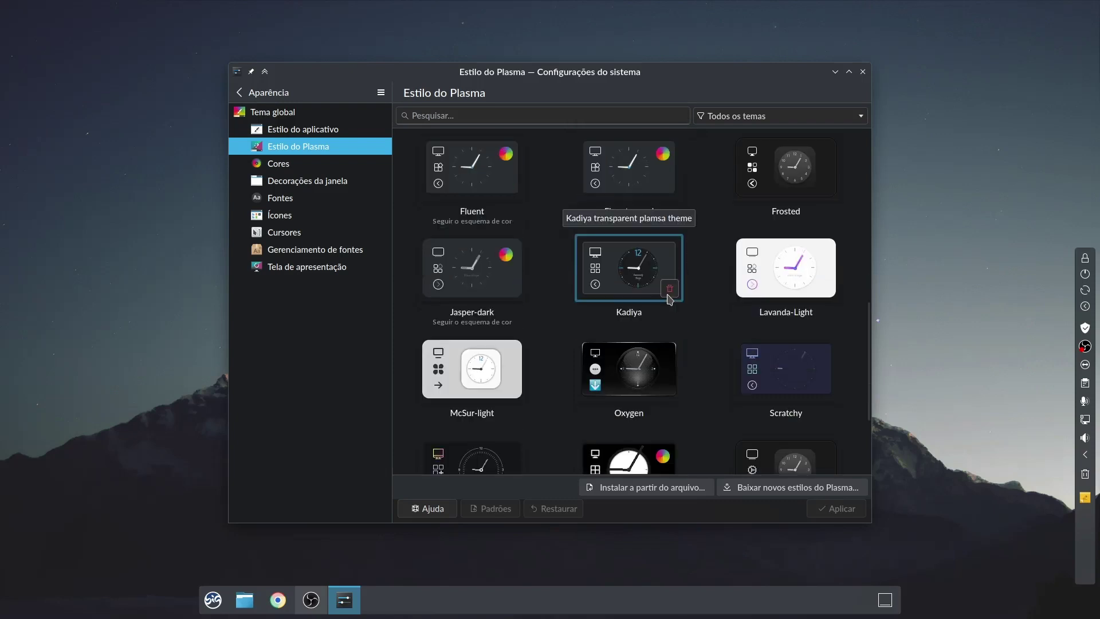
click(646, 172)
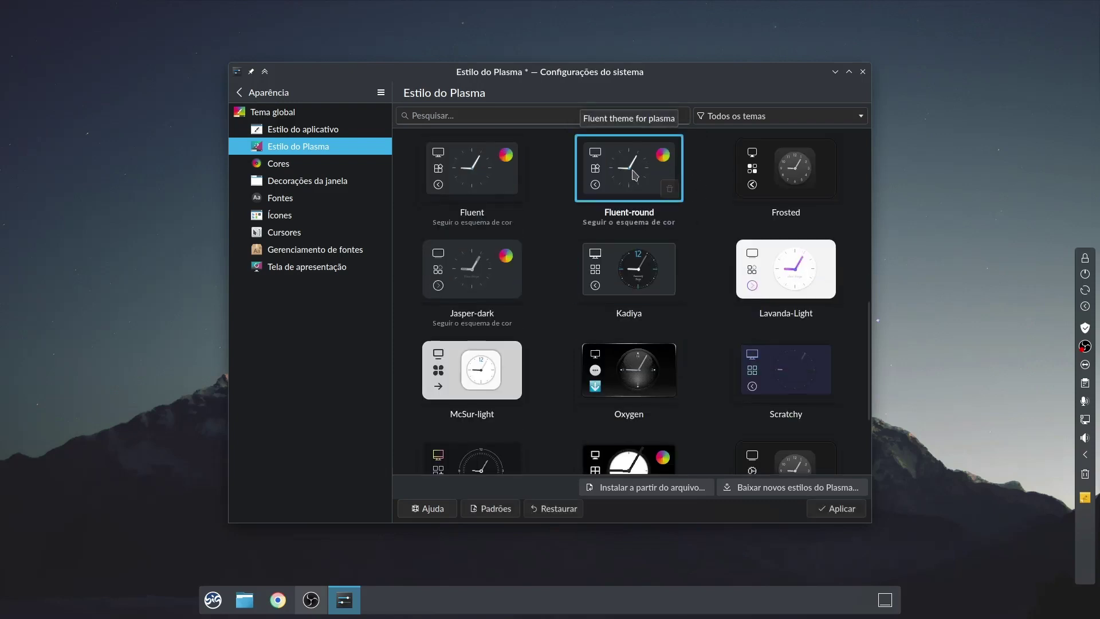
click(839, 512)
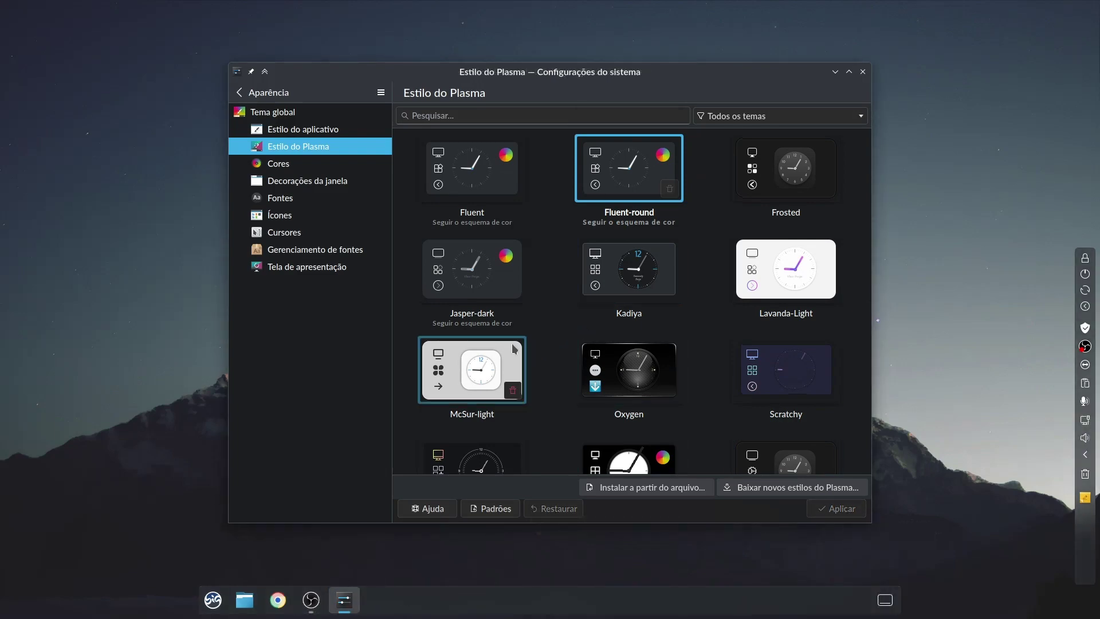
scroll(535, 315, up, 10)
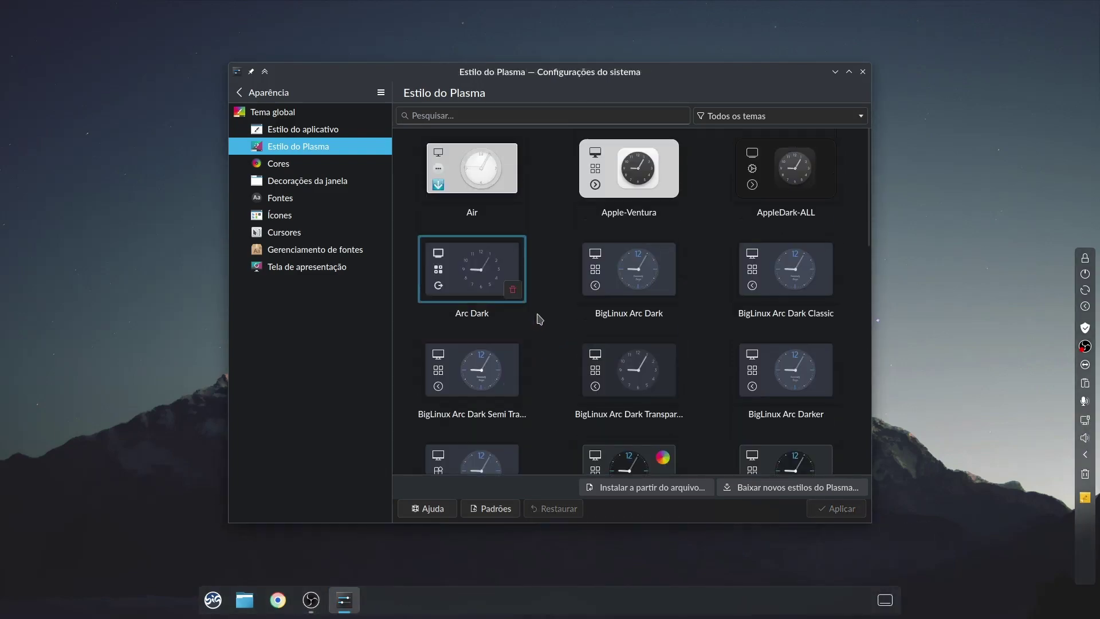
Look through the colour schemes and apply "Sonata Triumhiale 70 Volts"
click(292, 164)
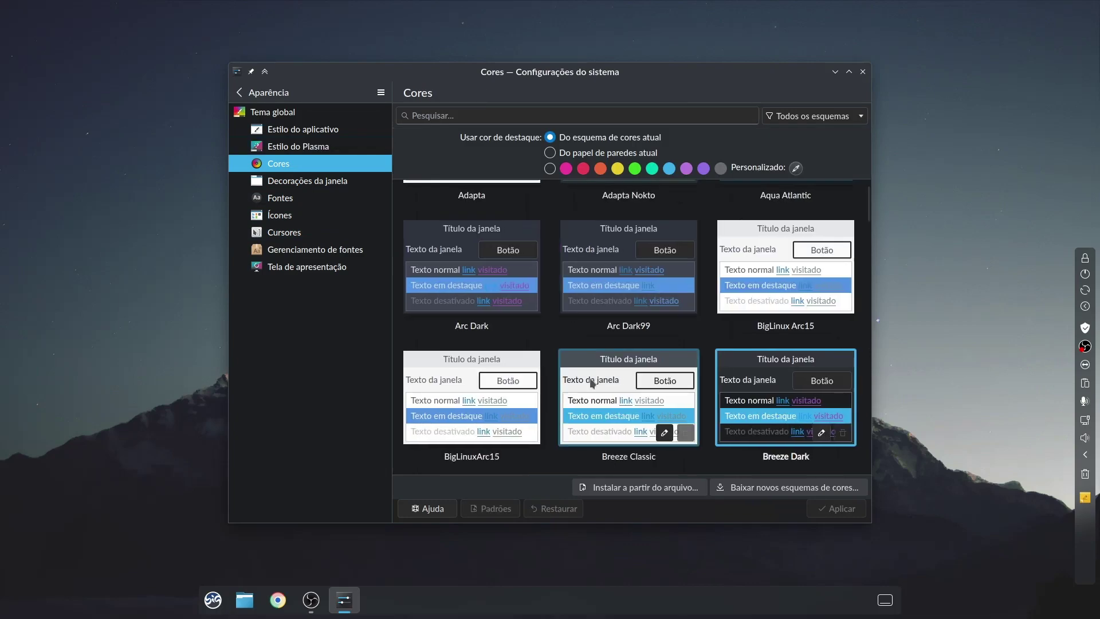
scroll(607, 367, down, 5)
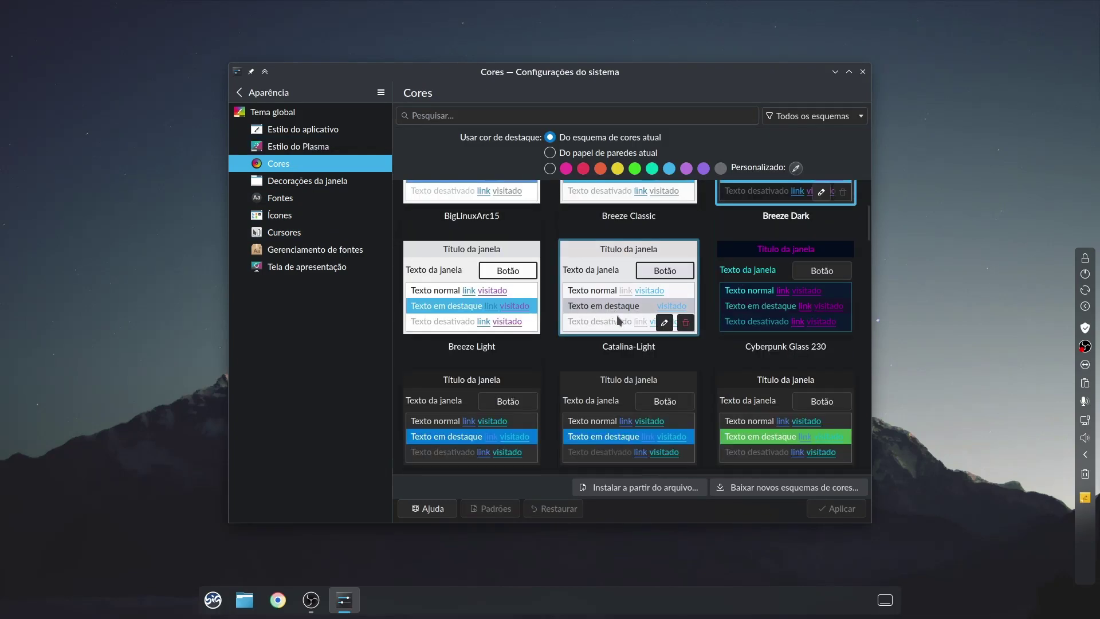
scroll(670, 276, down, 8)
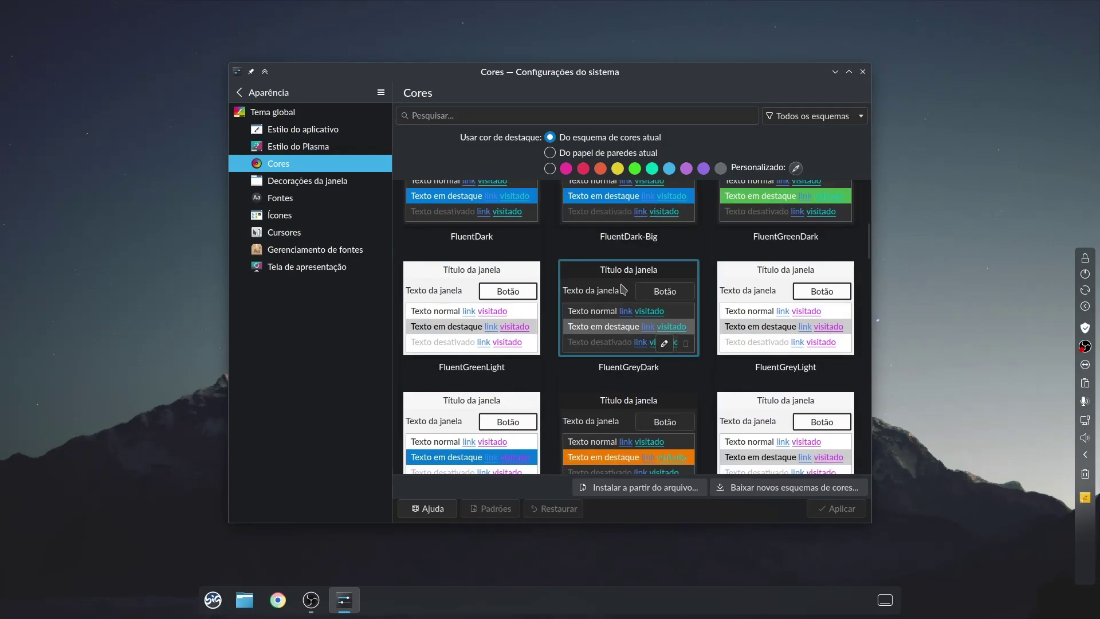
scroll(631, 304, down, 3)
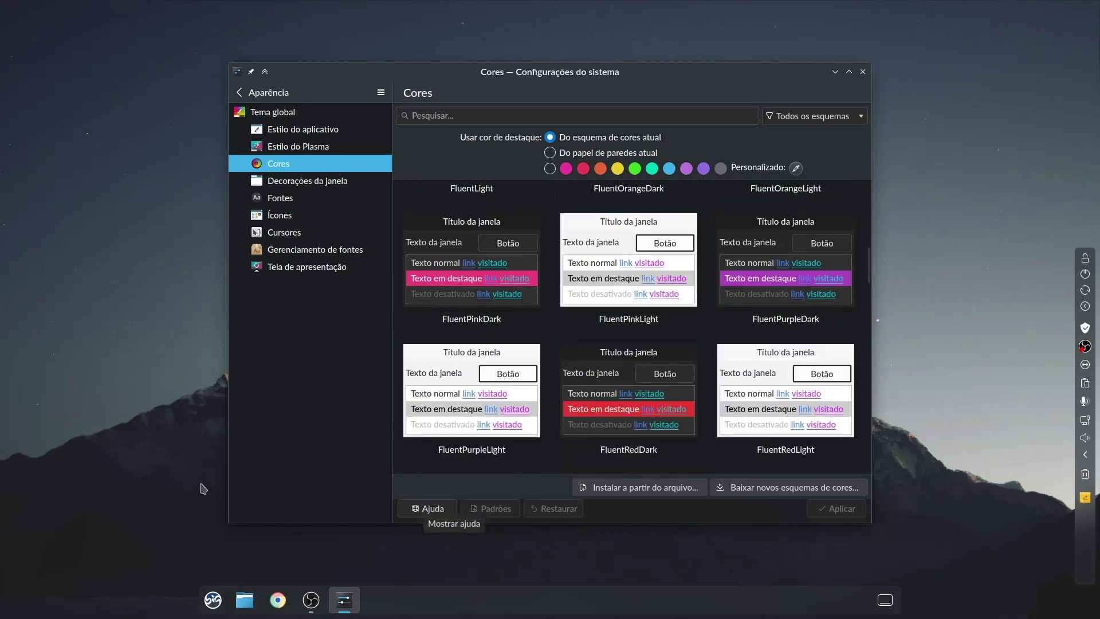
scroll(674, 249, down, 2)
scroll(595, 303, down, 2)
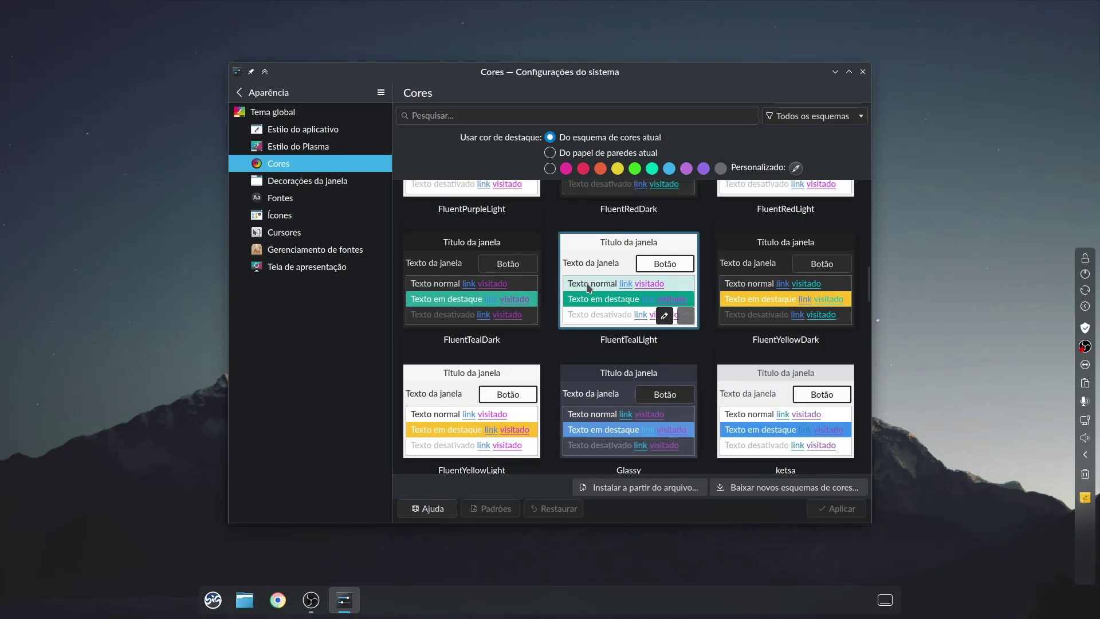
scroll(577, 318, down, 3)
scroll(590, 303, down, 7)
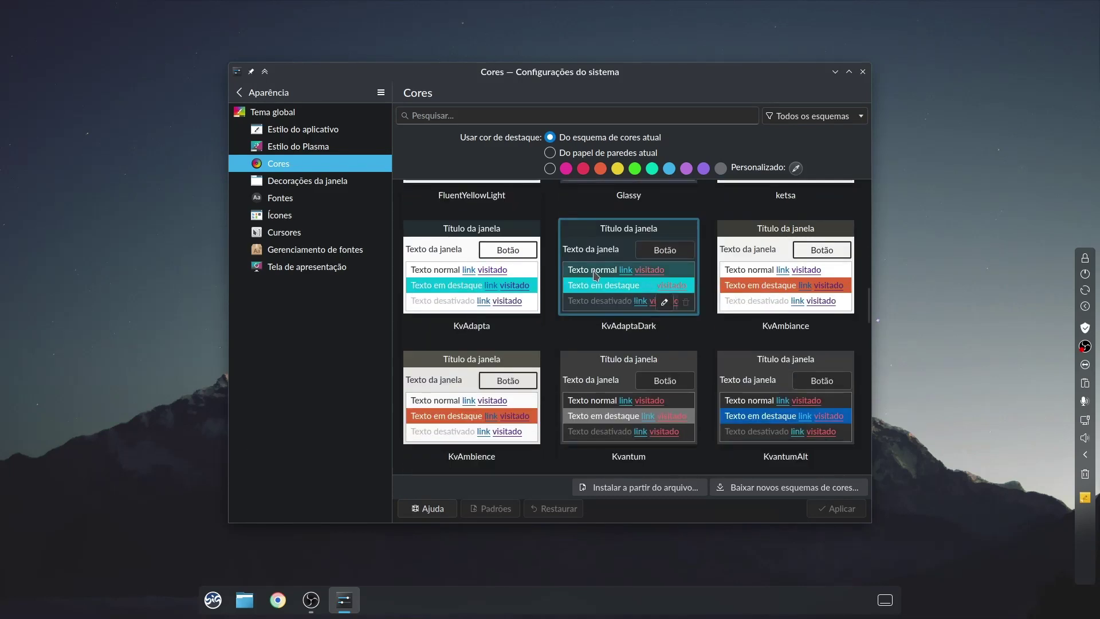
scroll(609, 291, down, 8)
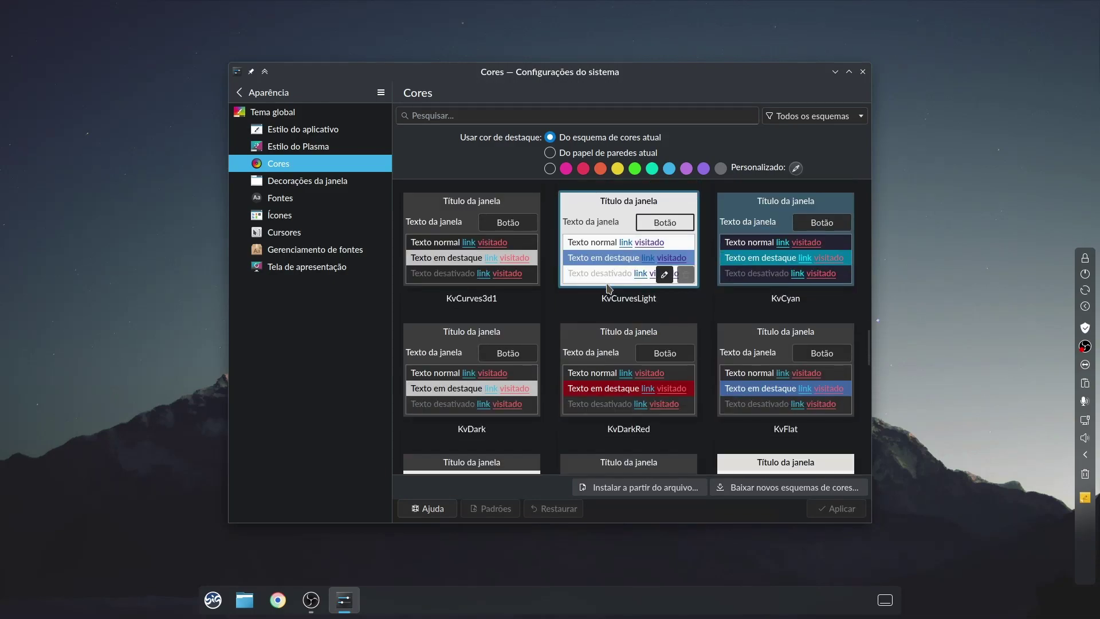
scroll(610, 294, down, 9)
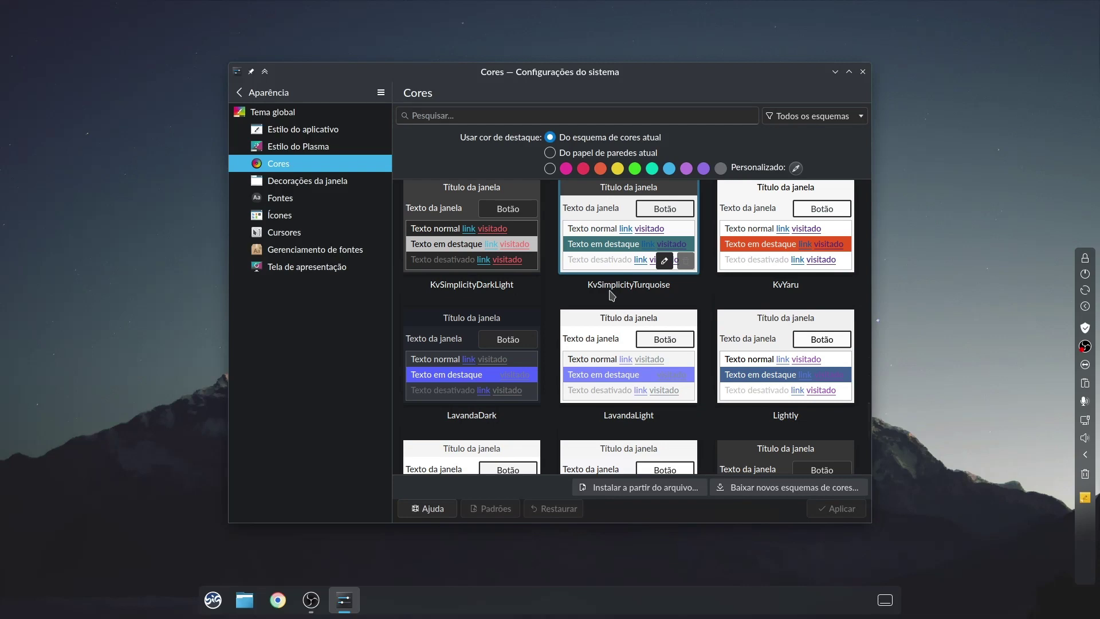
scroll(612, 295, down, 3)
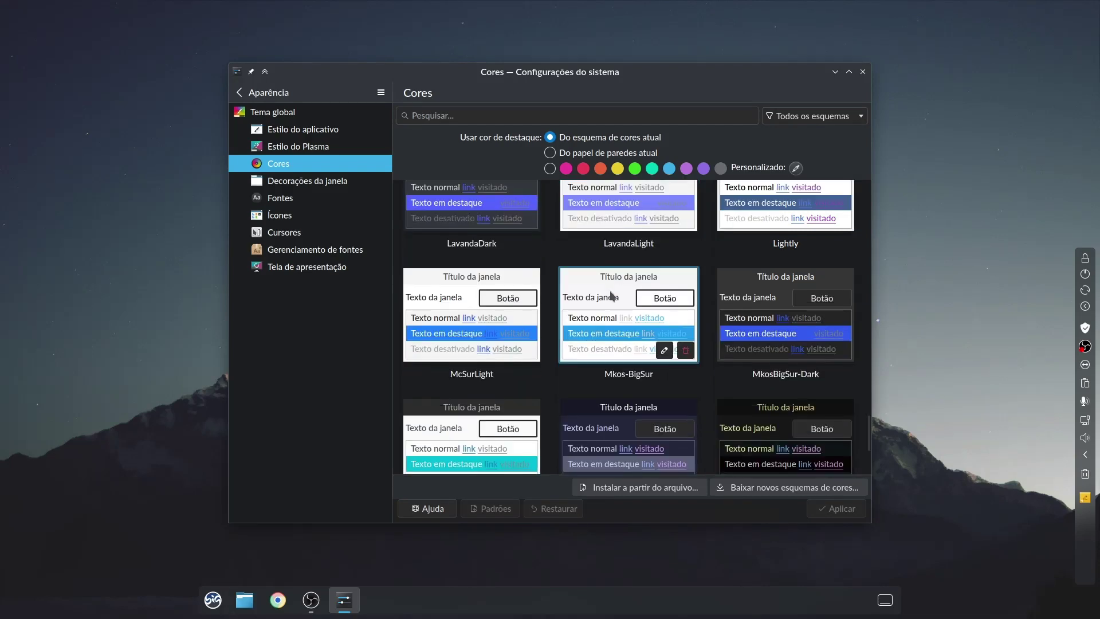
scroll(612, 295, down, 1)
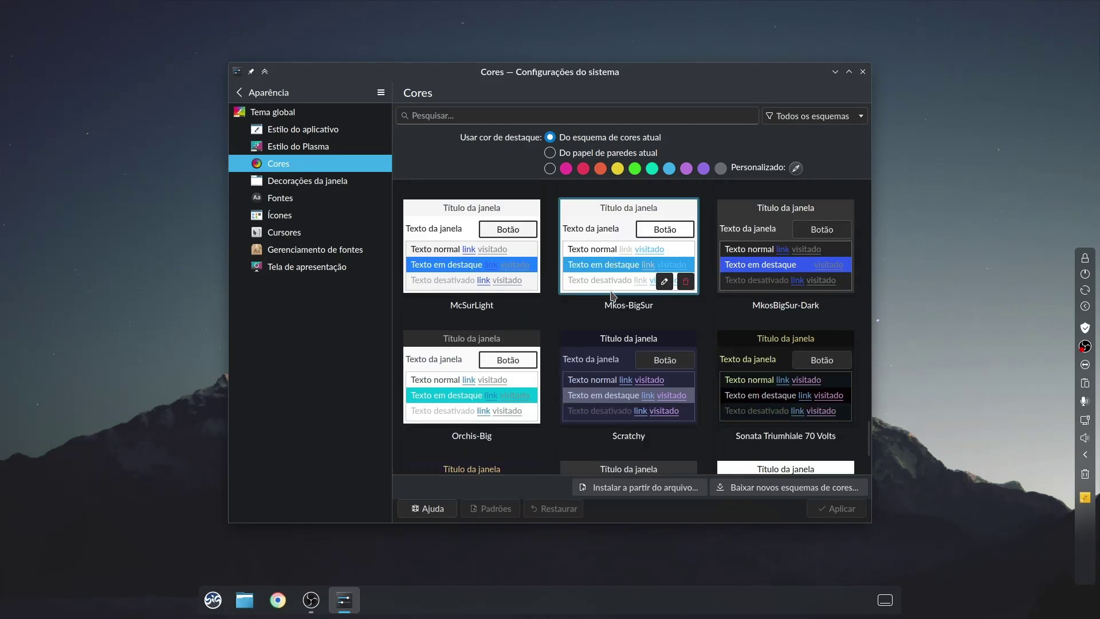
click(757, 370)
click(833, 509)
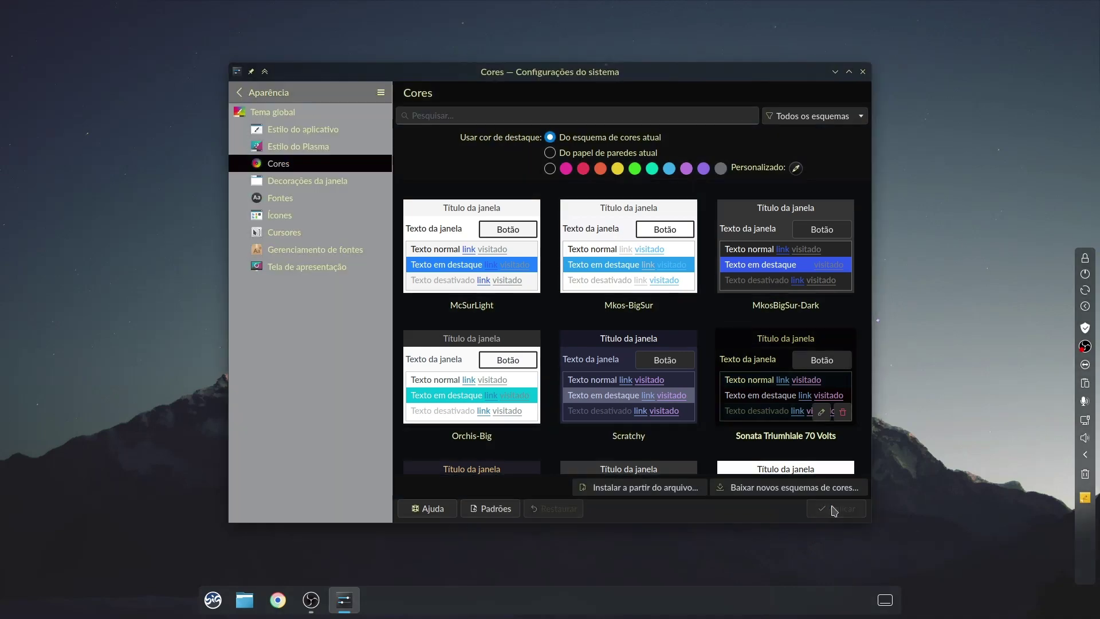
Minimize the settings window and switch to the Dolphin file manager to check the new colours
click(834, 71)
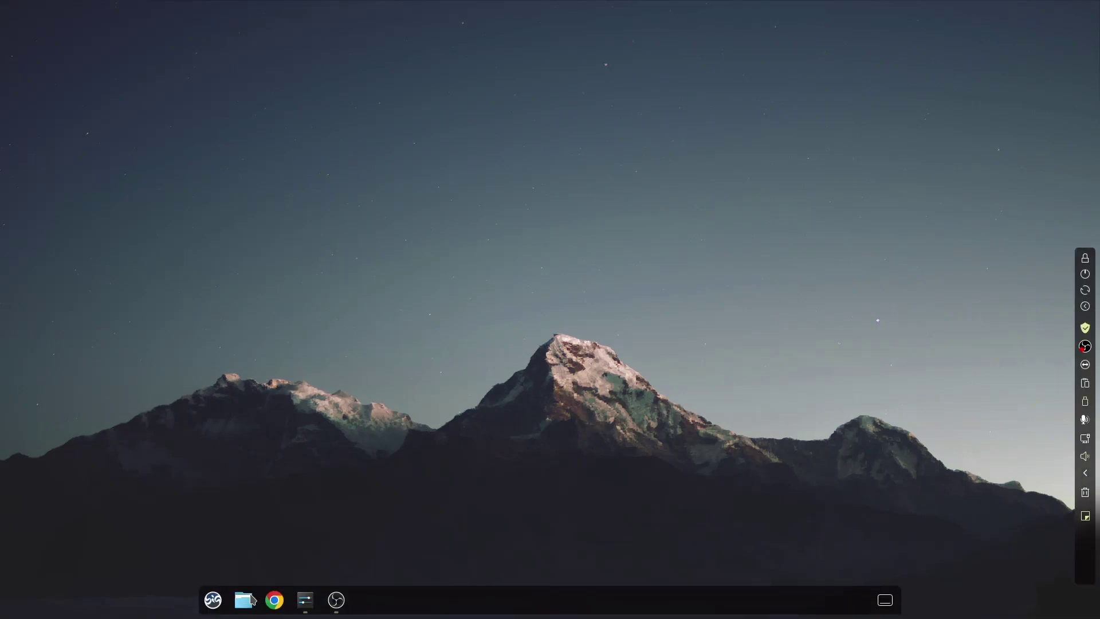
click(244, 600)
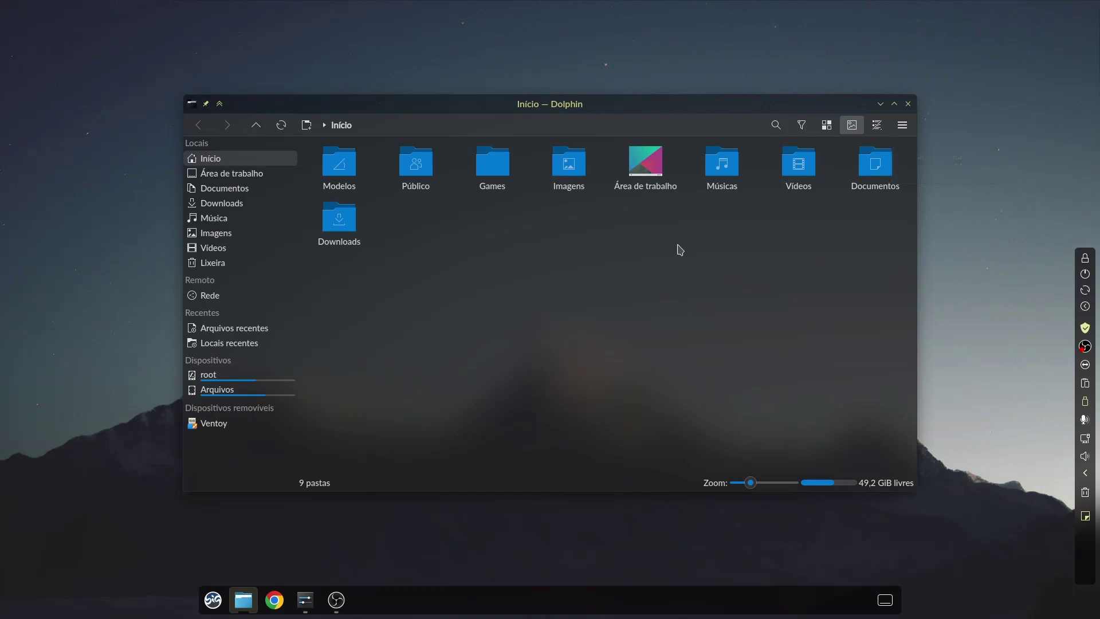
Check the new colours in Dolphin by browsing the Downloads and Música folders, reopening the window once, and close it
click(230, 204)
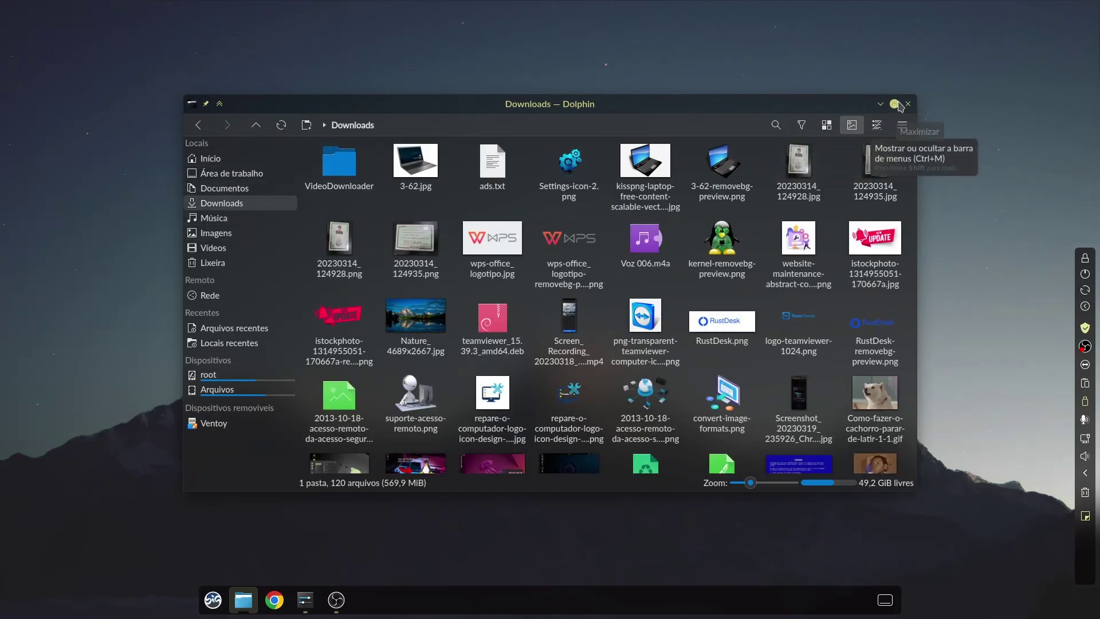
click(881, 104)
click(251, 602)
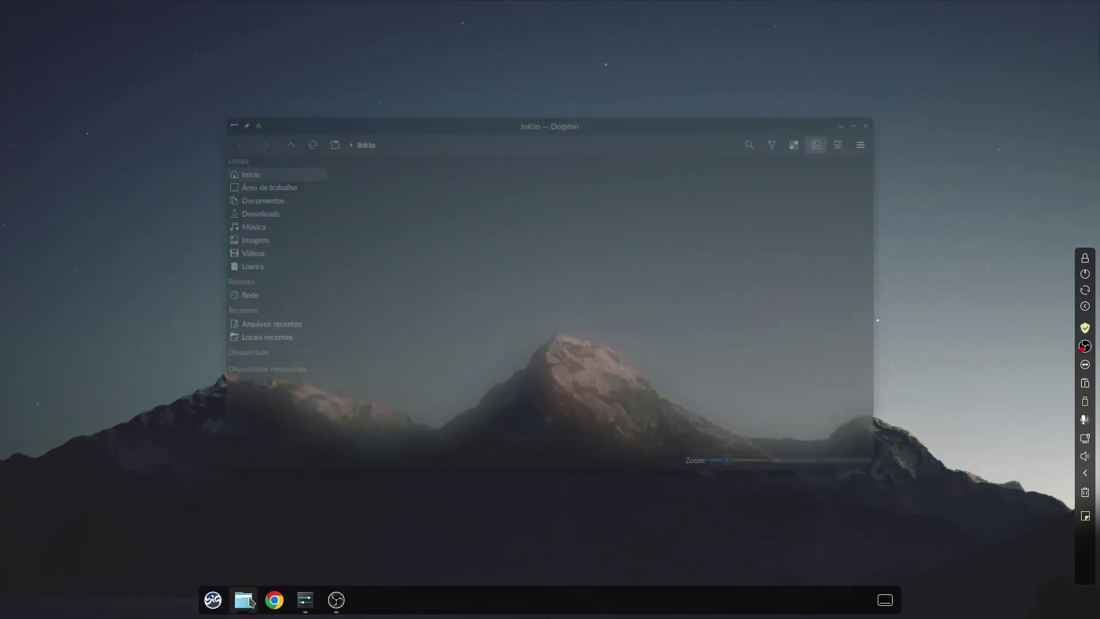
click(224, 205)
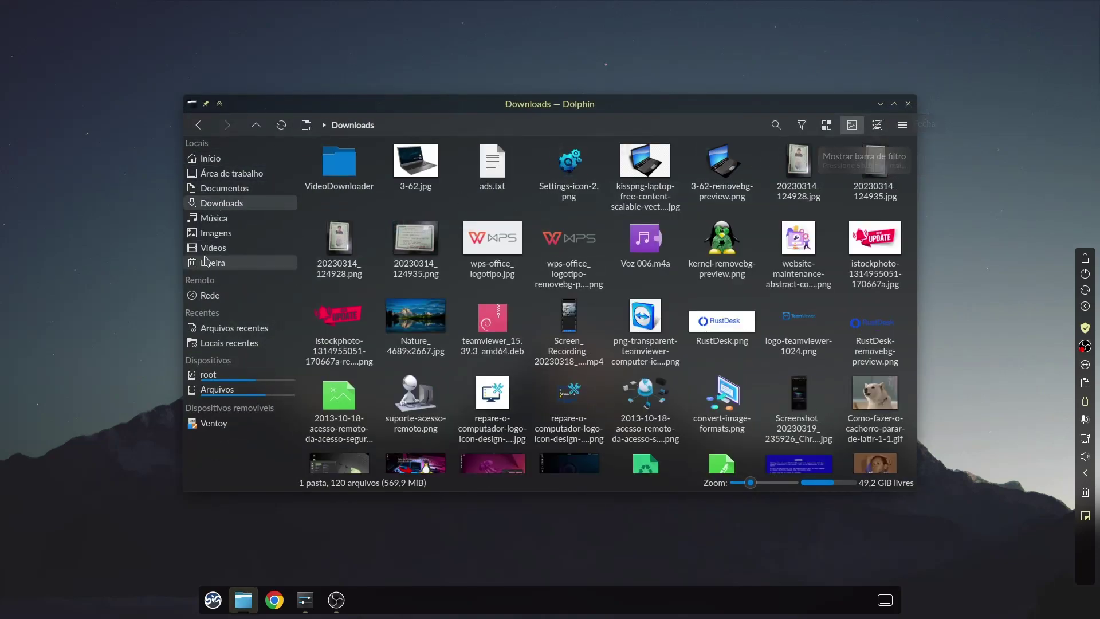
click(218, 218)
click(232, 202)
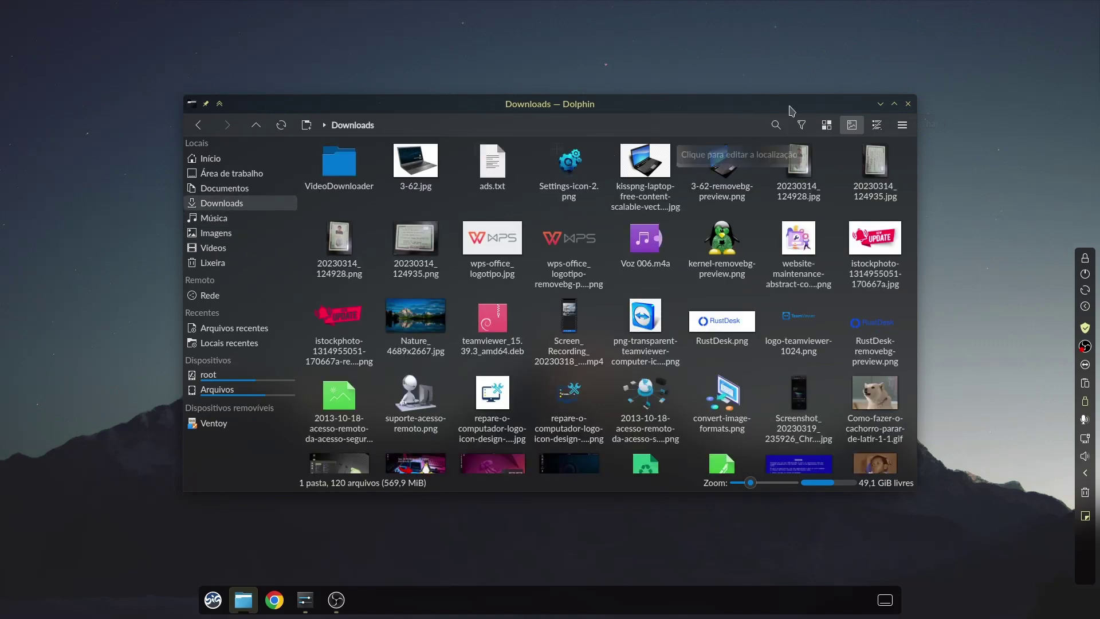
click(908, 104)
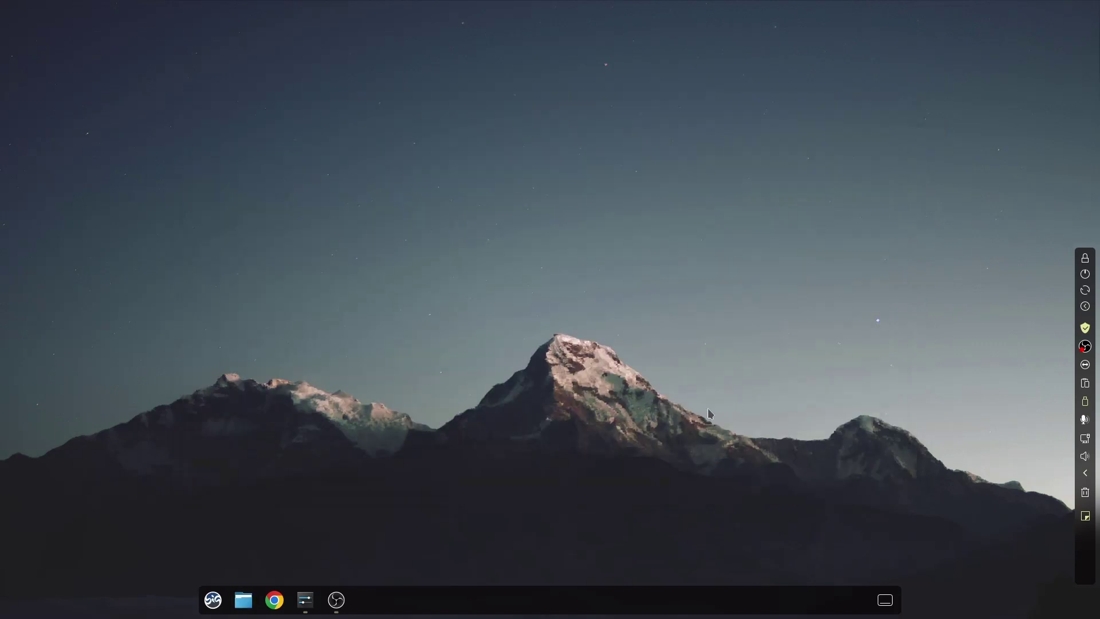
Return to System Settings and apply the "Stone Lasi" colour scheme
click(306, 599)
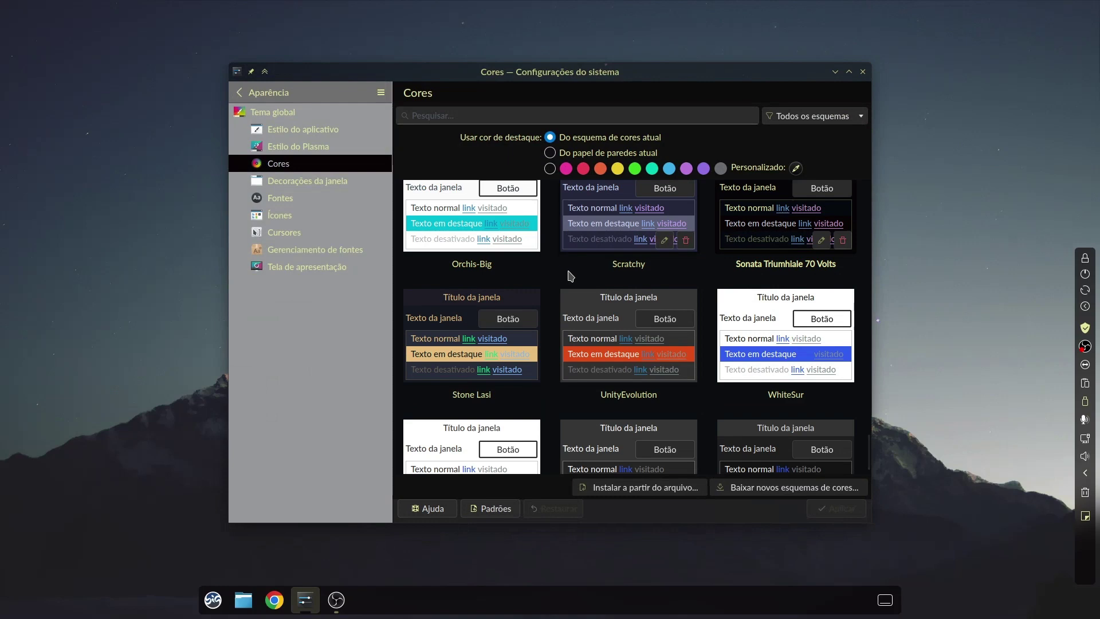
scroll(571, 276, down, 1)
click(480, 246)
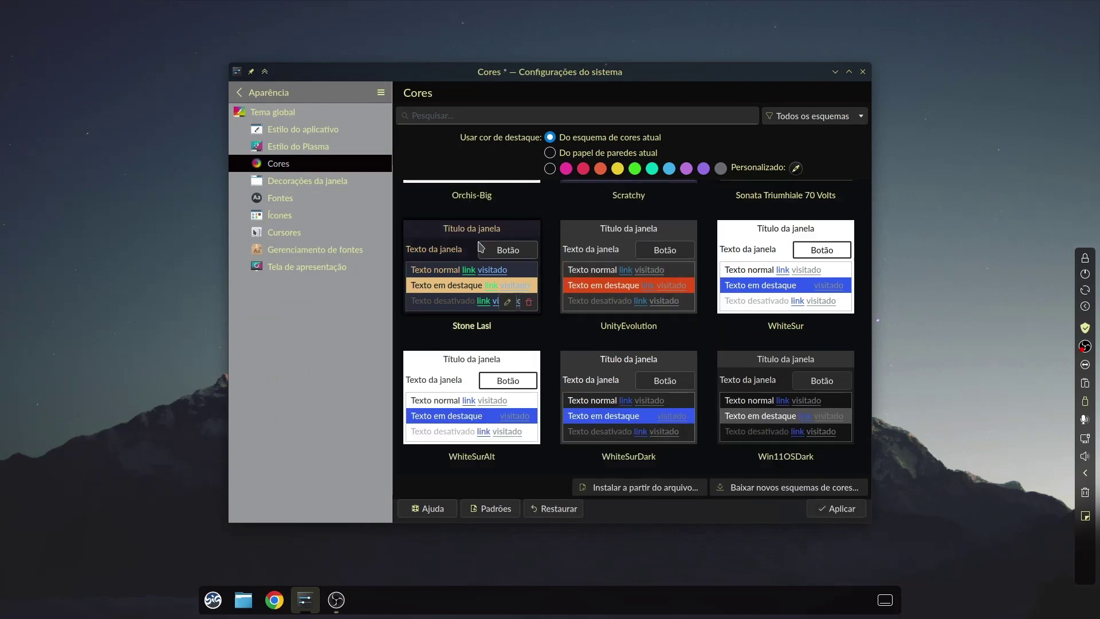
click(837, 508)
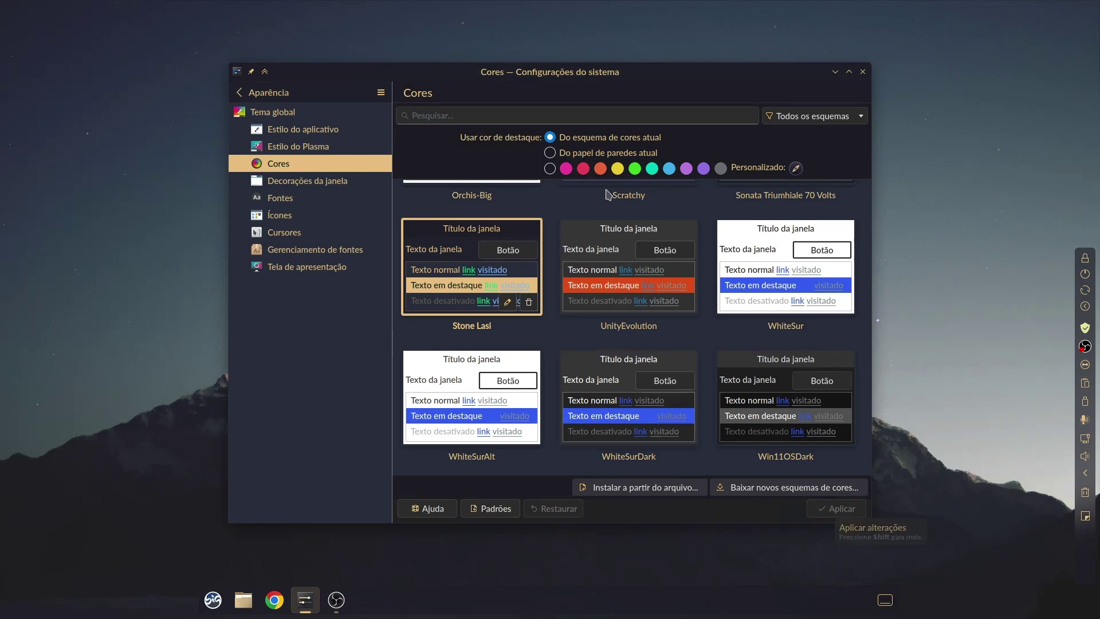
Minimize the settings window, check the Stone Lasi colours in Dolphin's Imagens folder, and close Dolphin
click(835, 71)
click(244, 599)
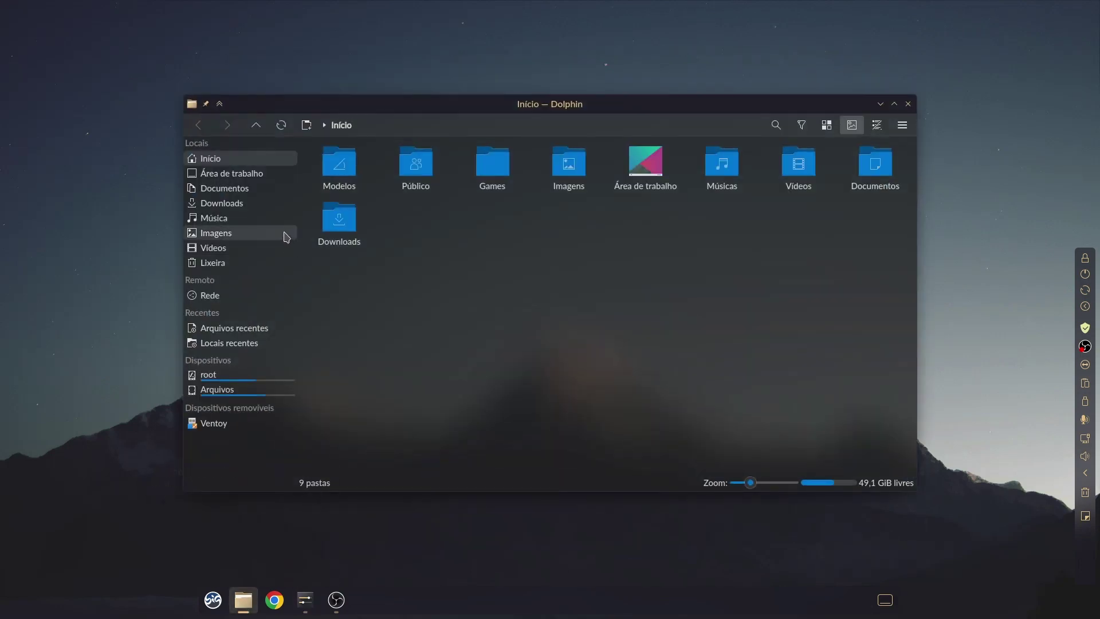
click(244, 600)
click(244, 600)
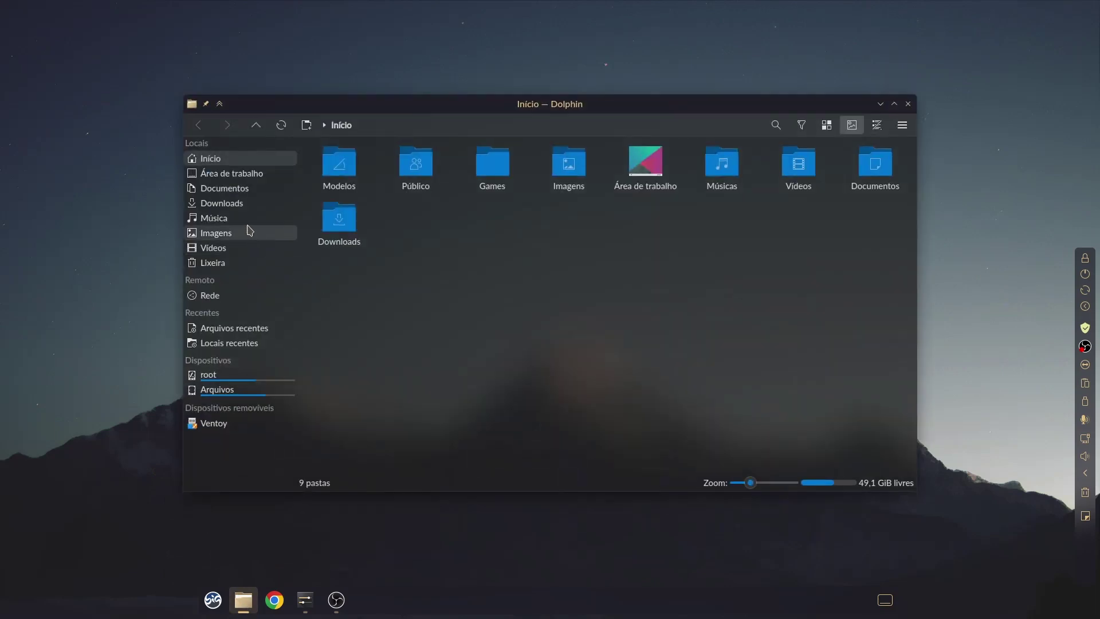
click(228, 233)
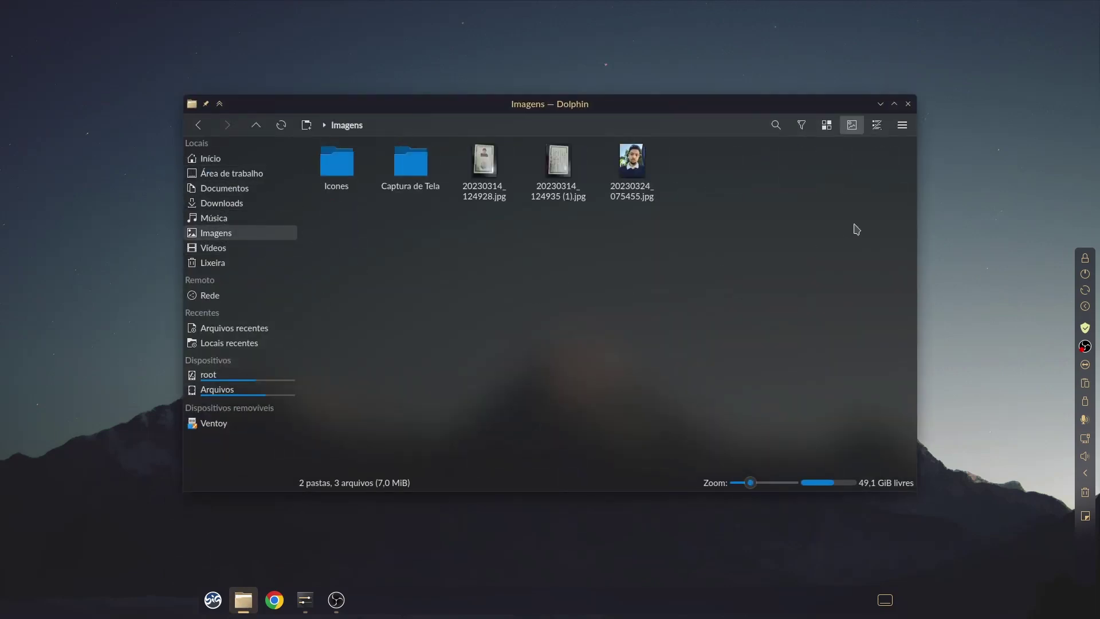
click(908, 104)
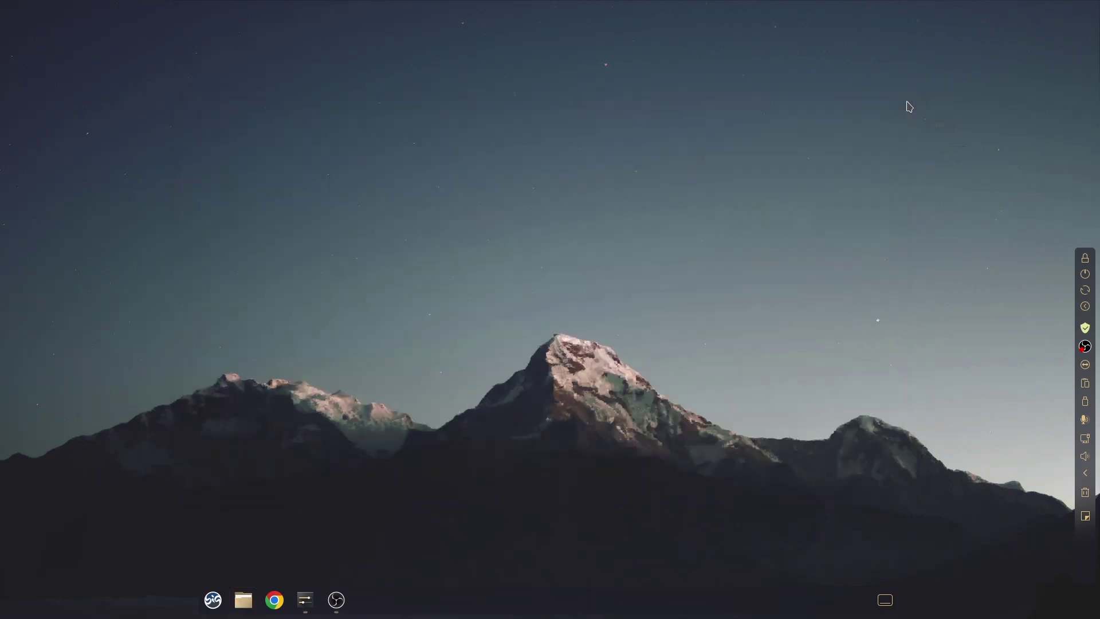
Return to System Settings and apply the Lightly style under Estilo do aplicativo
click(306, 597)
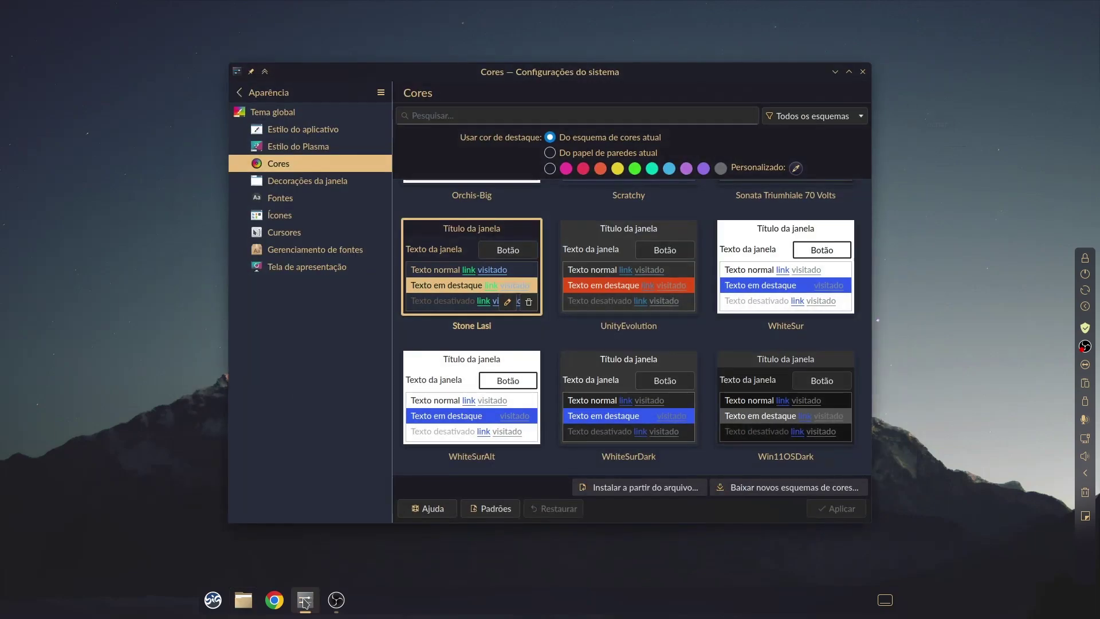
click(862, 72)
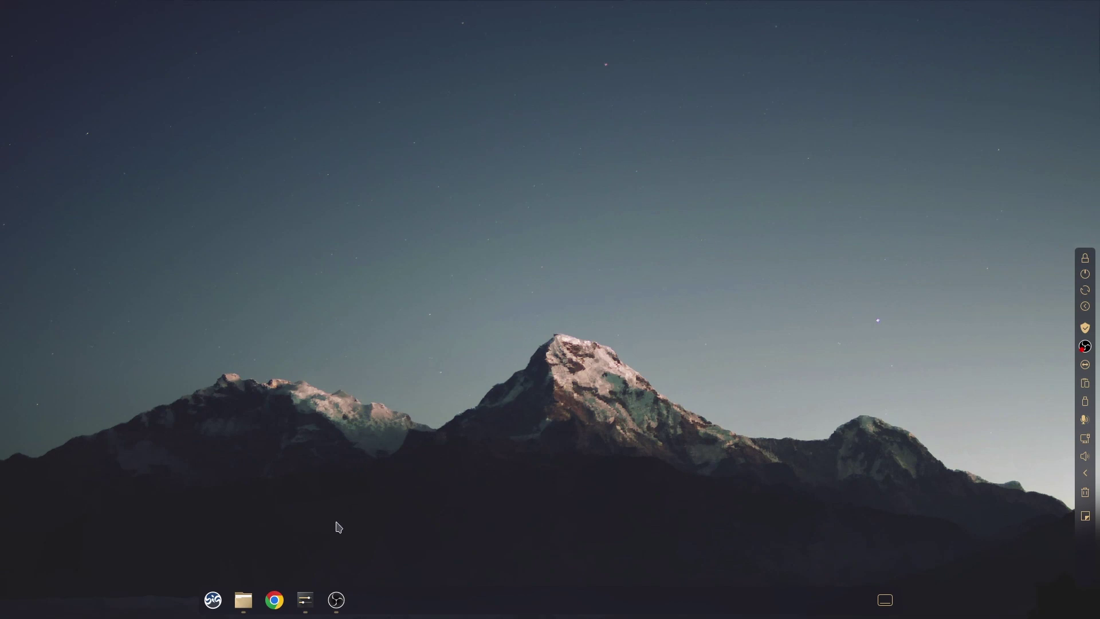
click(306, 599)
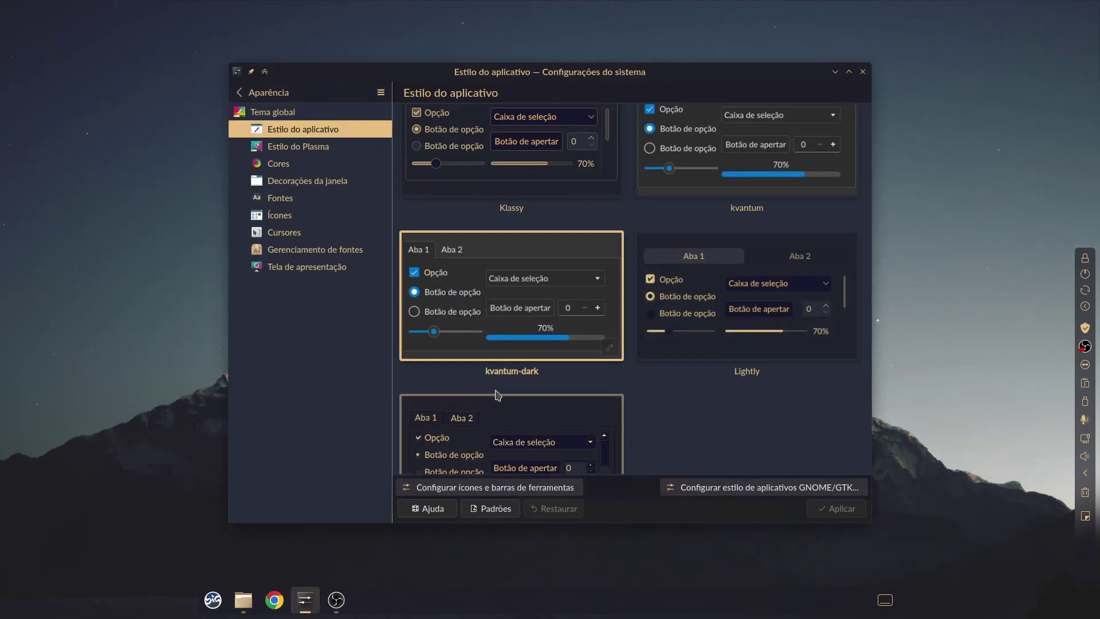
scroll(504, 301, down, 1)
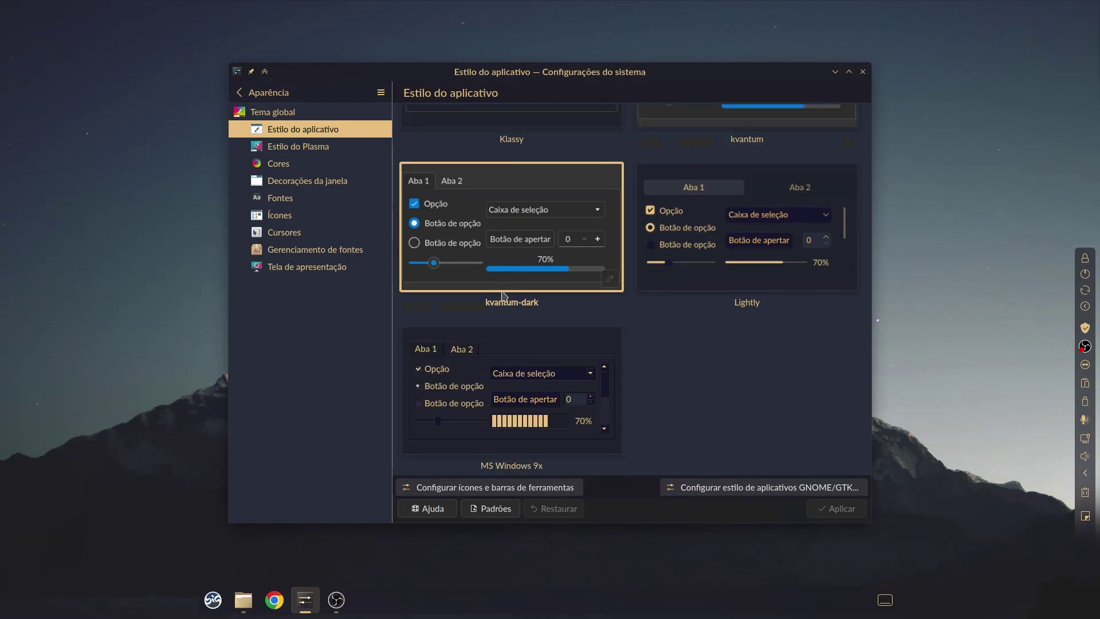
scroll(507, 294, up, 3)
scroll(560, 296, down, 2)
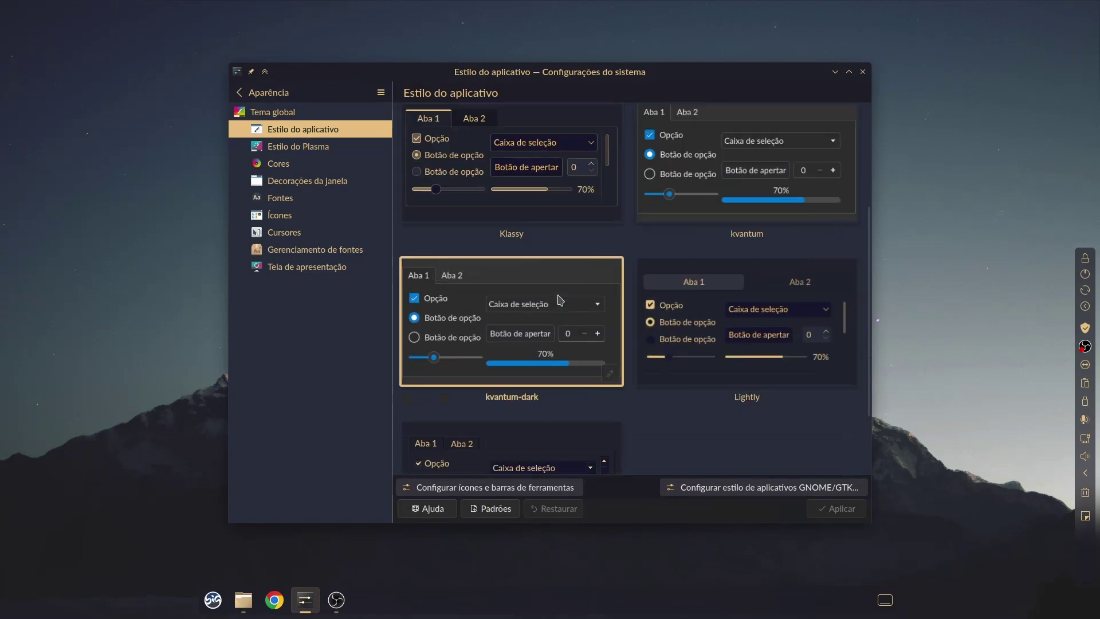
click(735, 317)
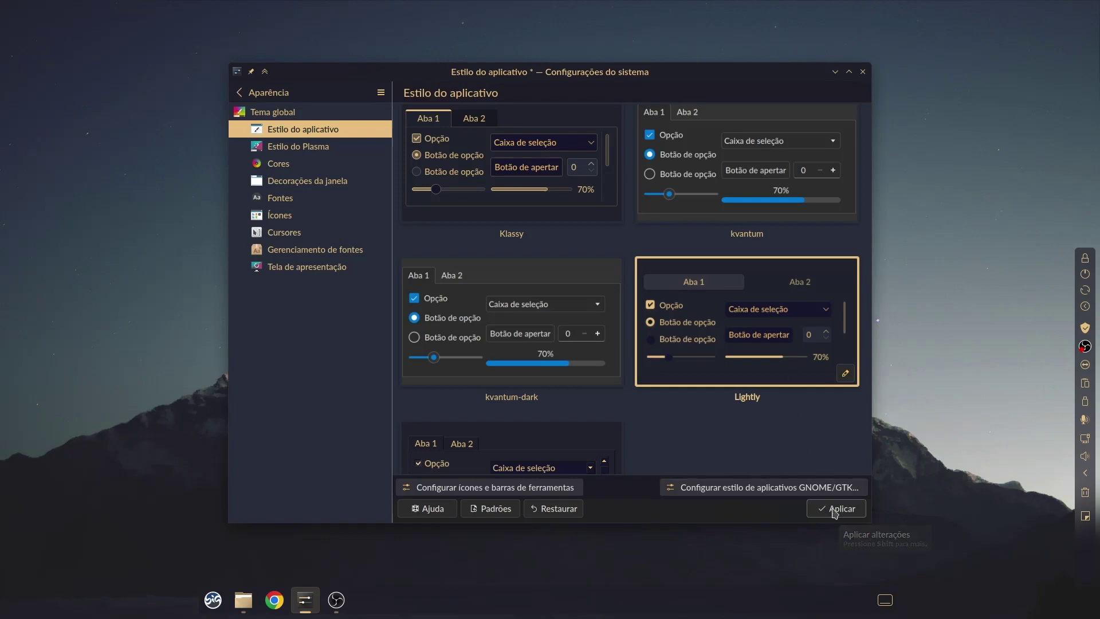
click(836, 509)
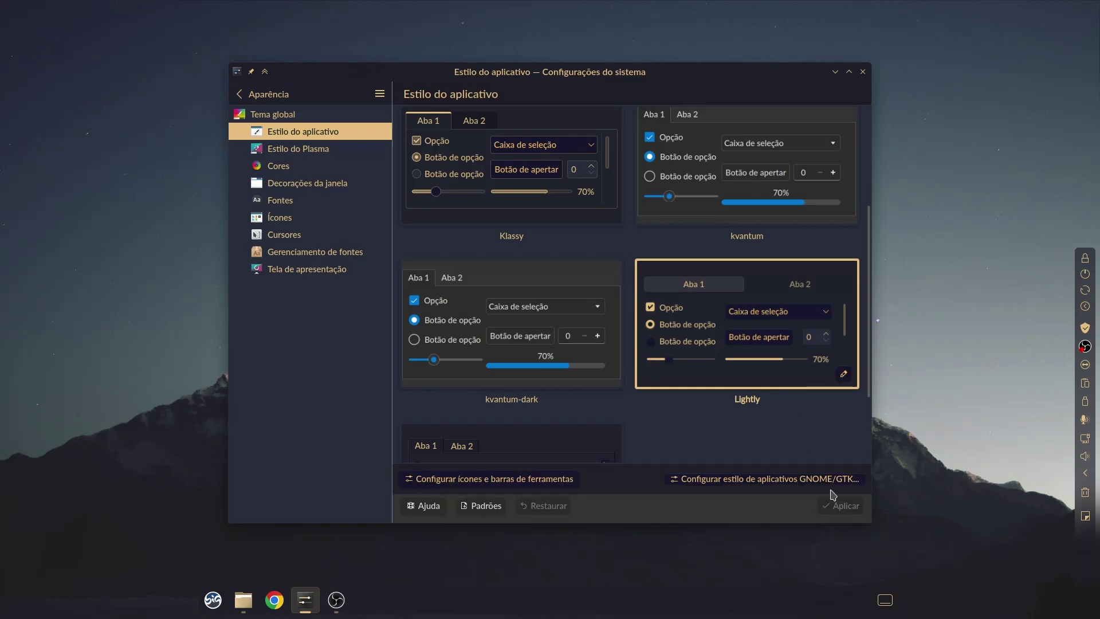
Minimize the settings window, then close and reopen Dolphin to check the Lightly application style
click(835, 71)
click(243, 607)
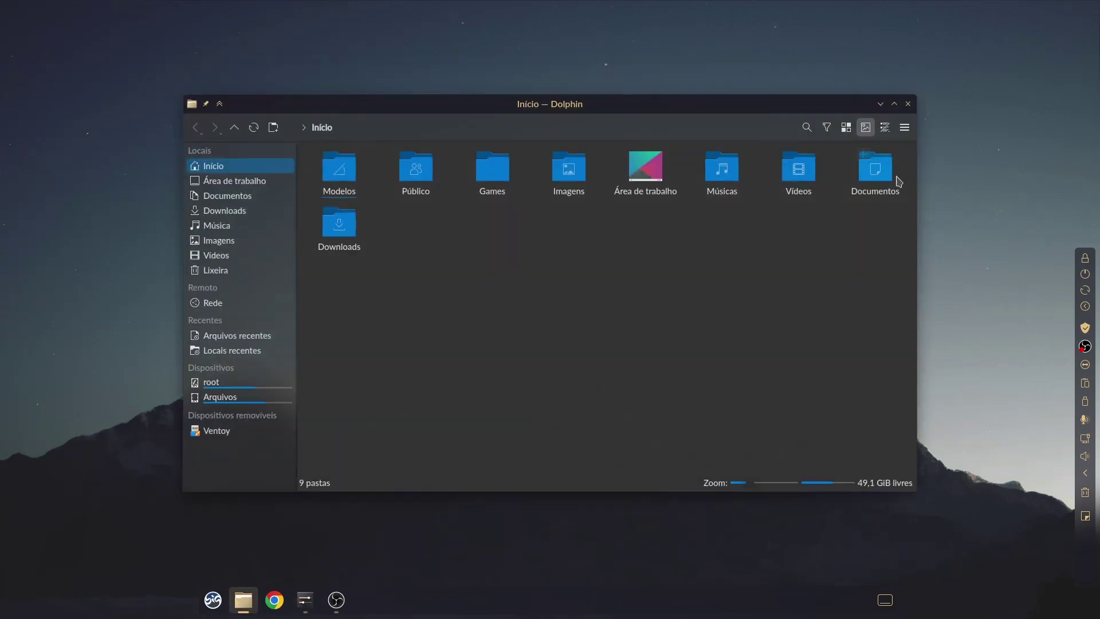
click(908, 105)
click(304, 600)
click(304, 600)
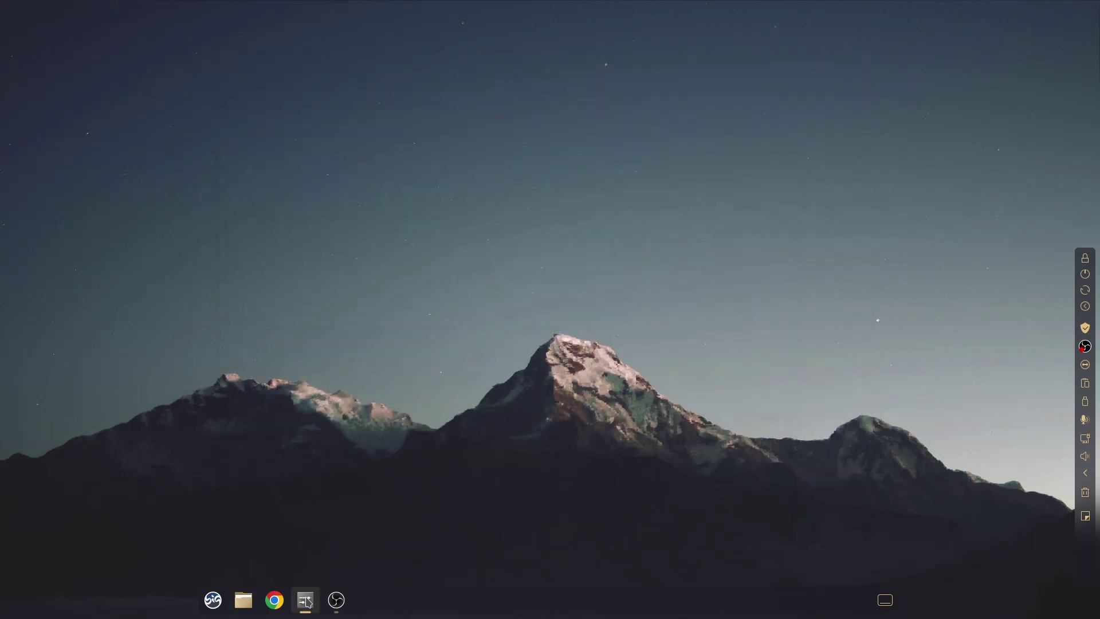
click(245, 600)
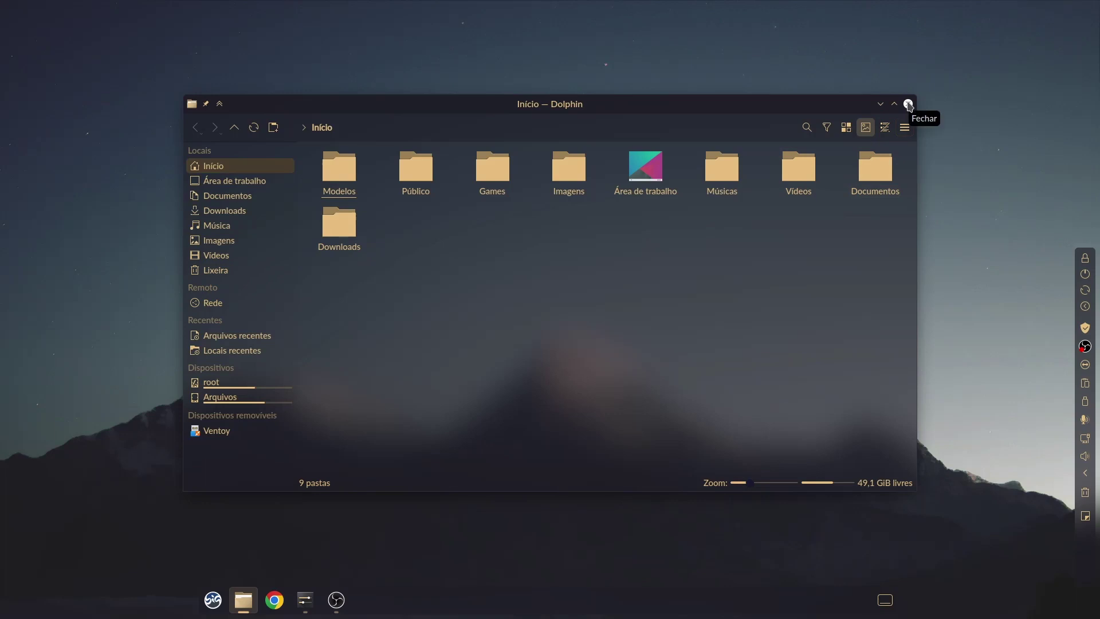
Return to System Settings and apply the Fluent-round-dark theme under Decorações da janela
click(305, 600)
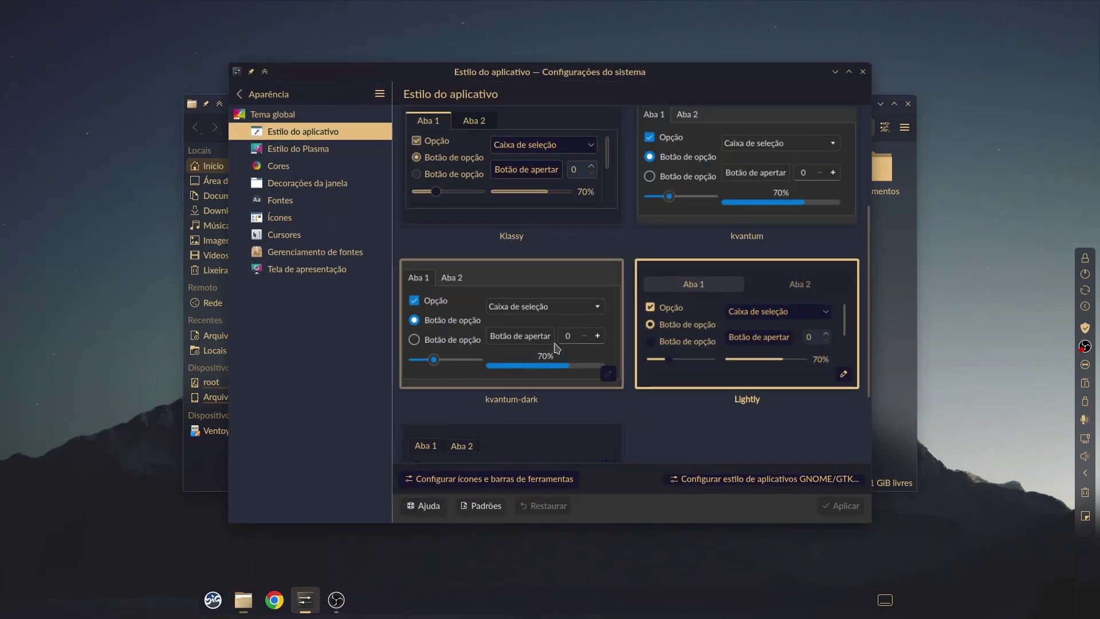
click(305, 189)
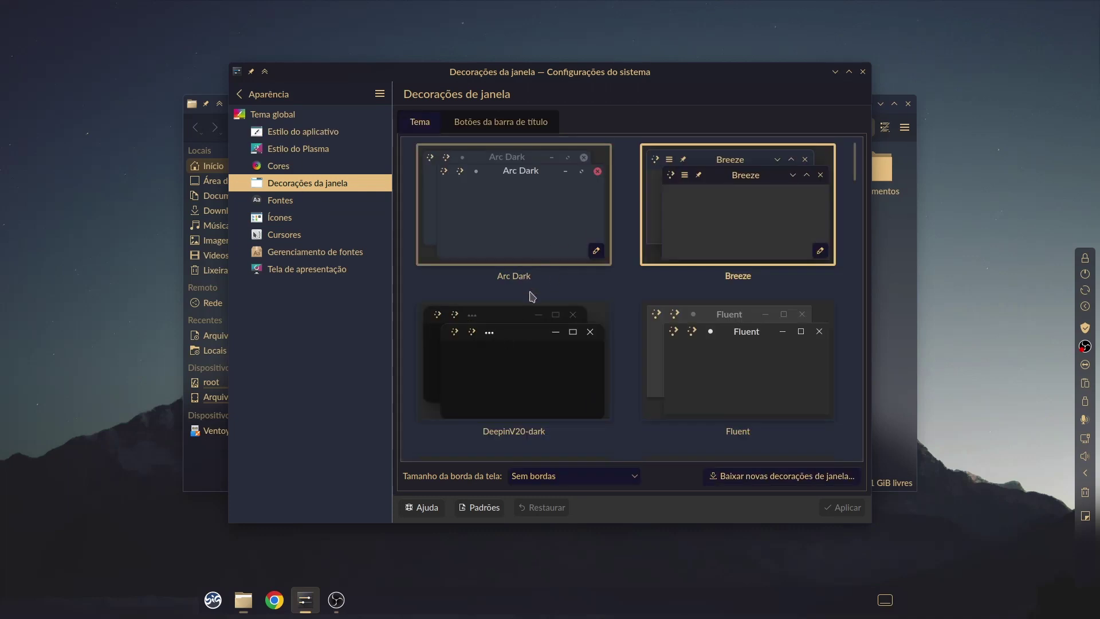
scroll(532, 296, down, 5)
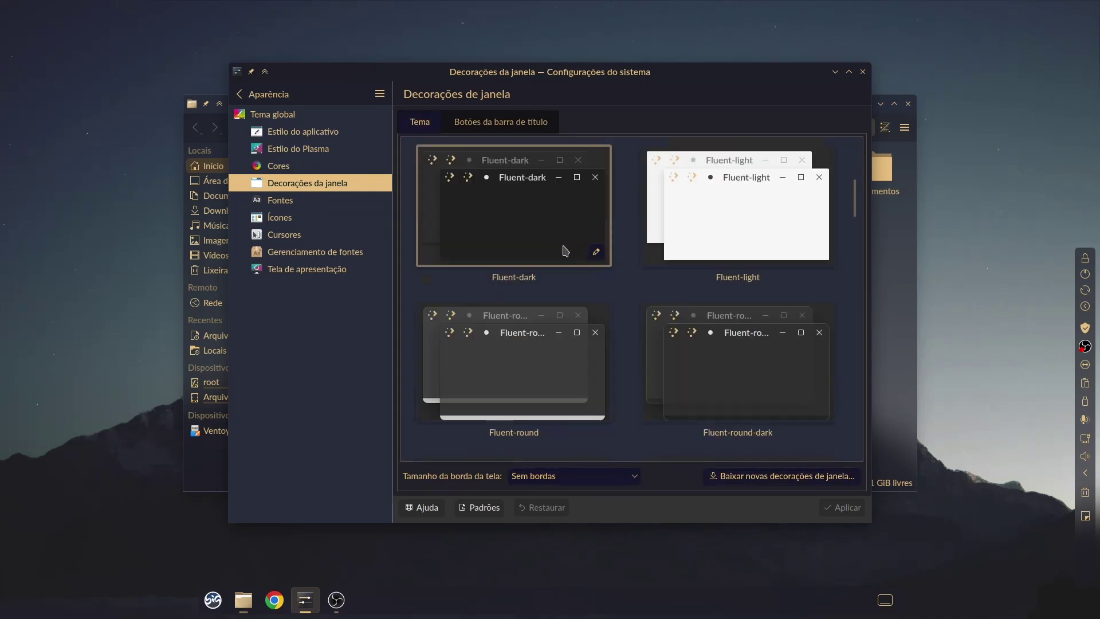
scroll(565, 250, down, 2)
click(747, 297)
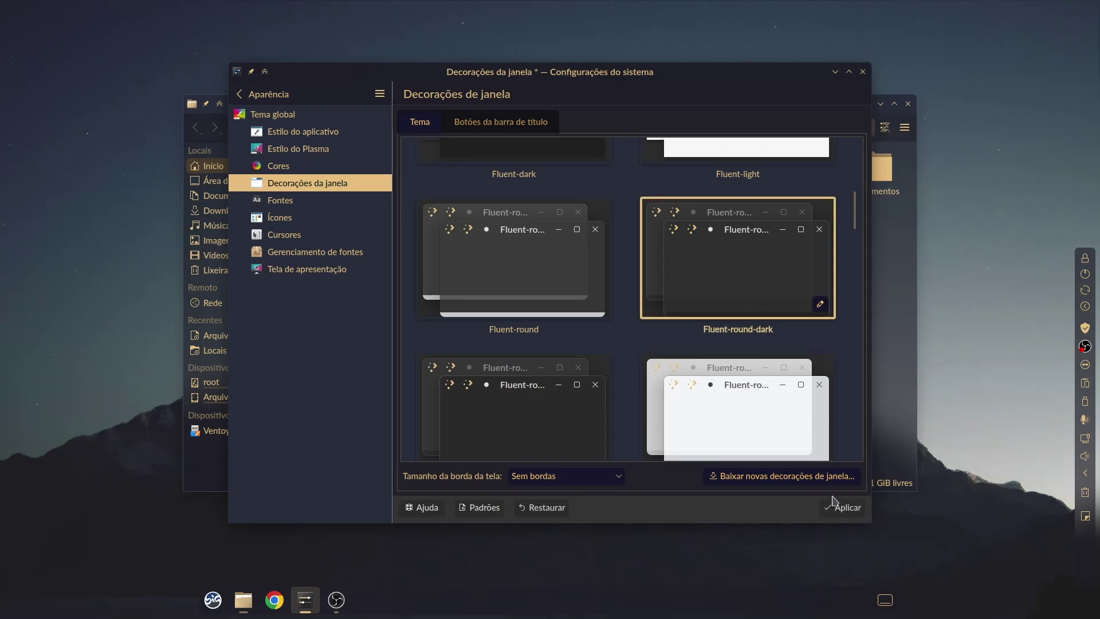
click(836, 506)
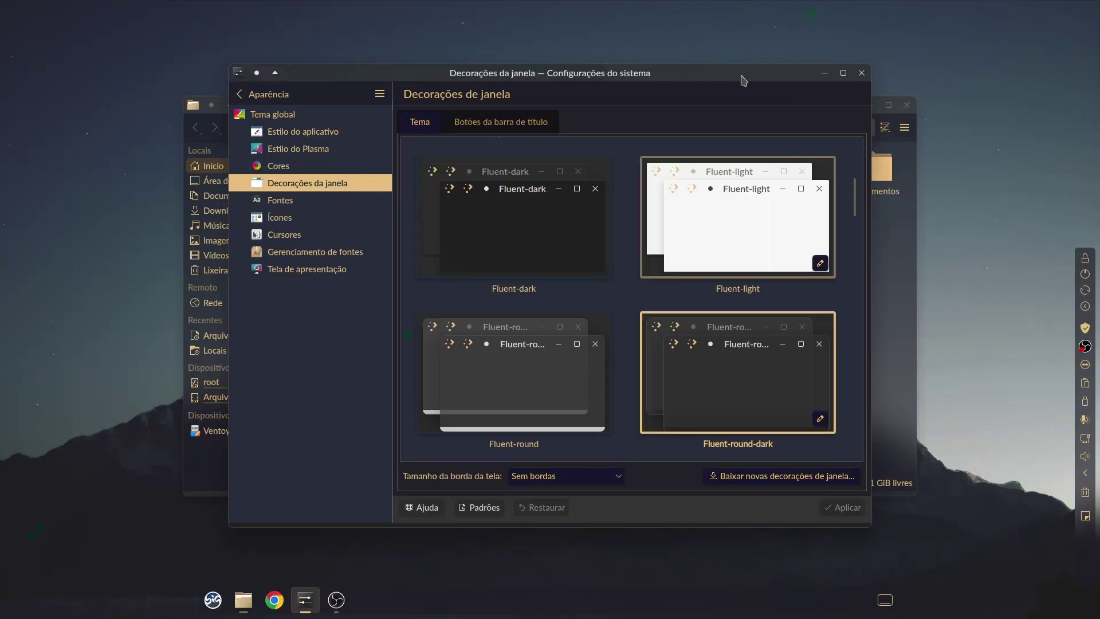
mouse_move(735, 77)
mouse_down()
mouse_move(748, 74)
mouse_move(730, 72)
mouse_up()
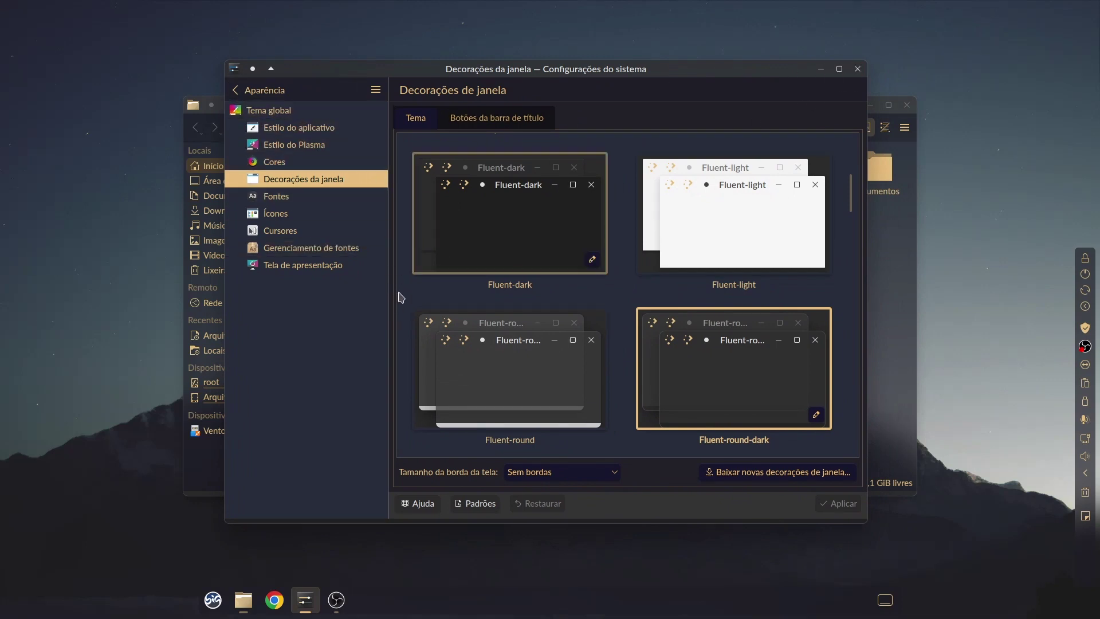
Open the download dialog for new colour schemes from the Cores page and move it aside to show the Stone Lasi scheme
click(283, 215)
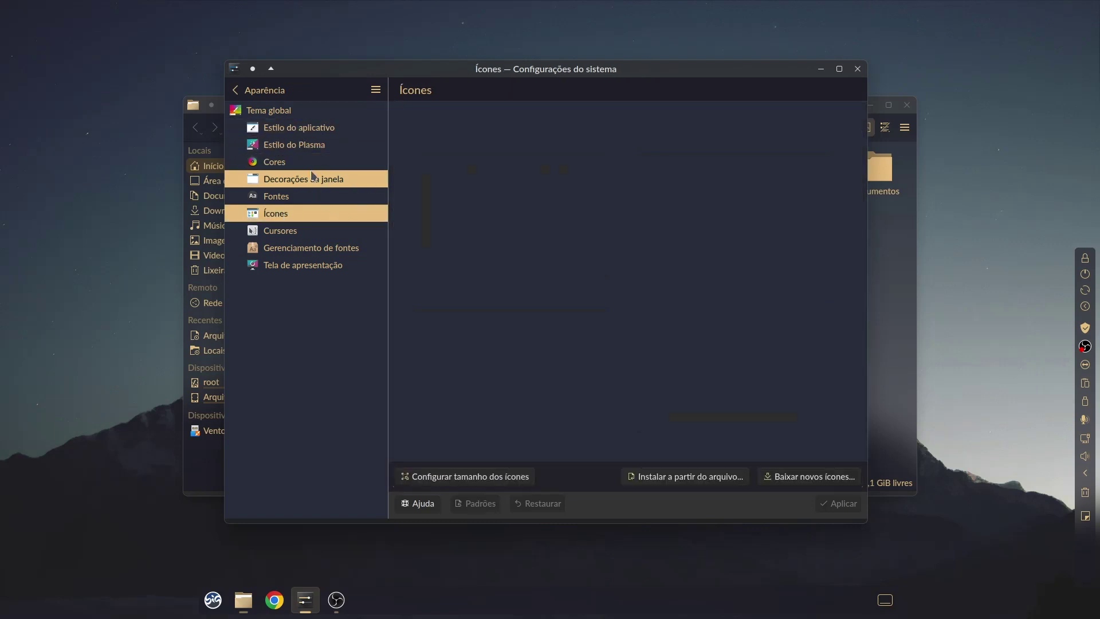
click(294, 144)
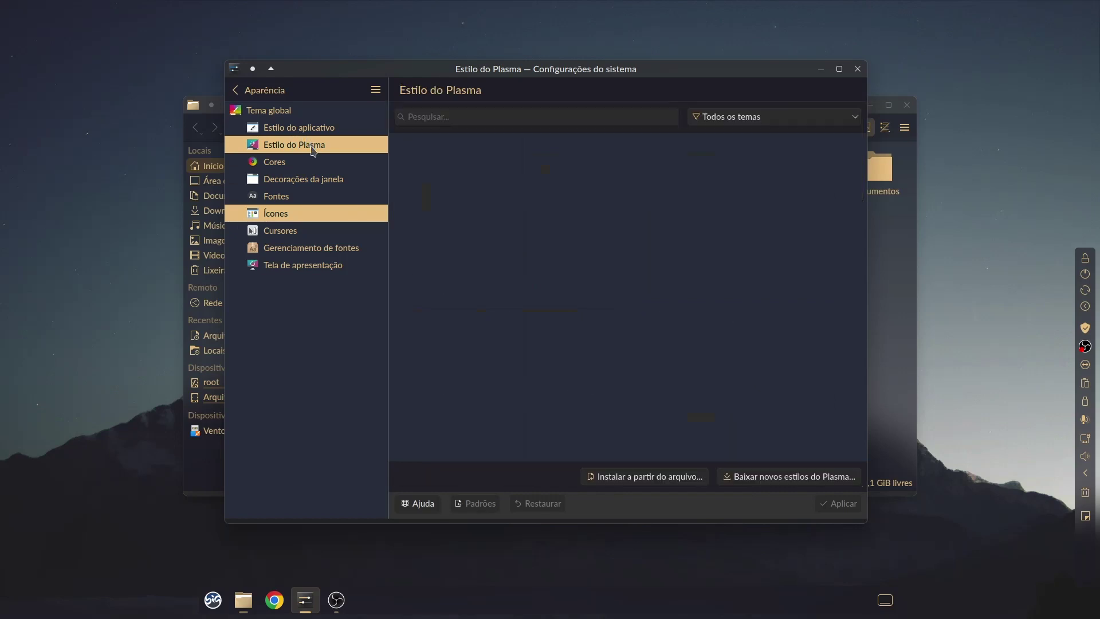
click(270, 165)
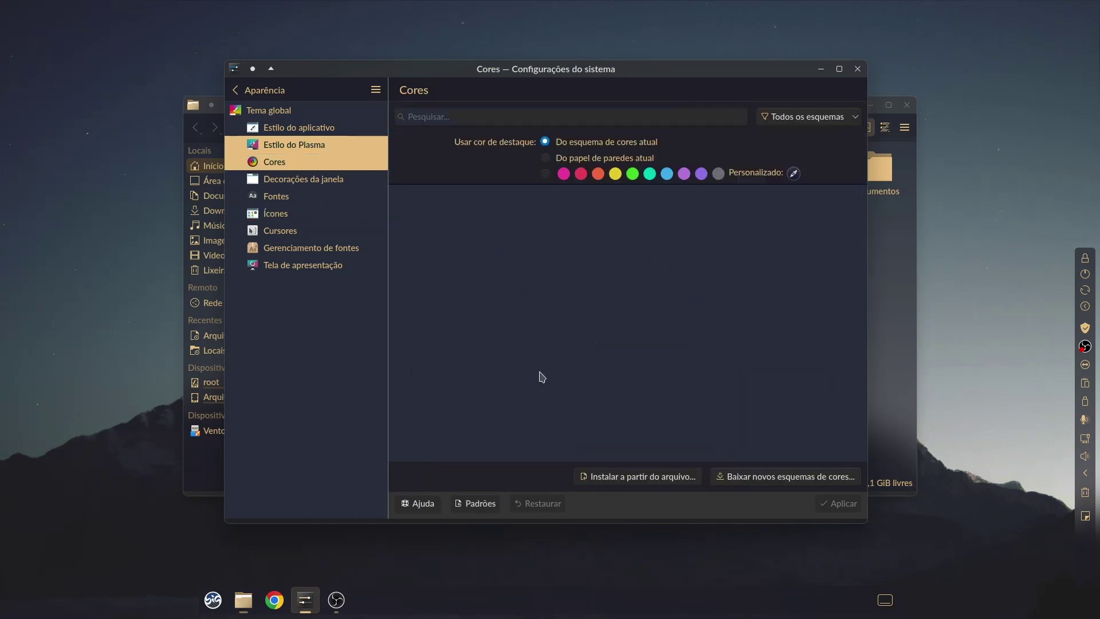
click(783, 479)
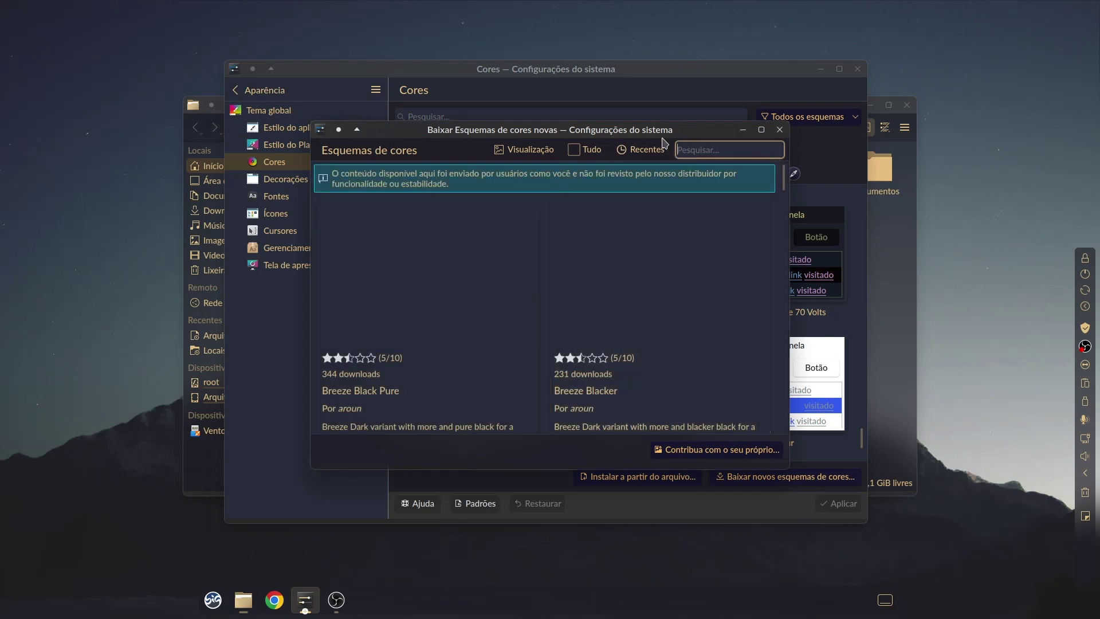
drag(663, 137, 961, 238)
click(462, 444)
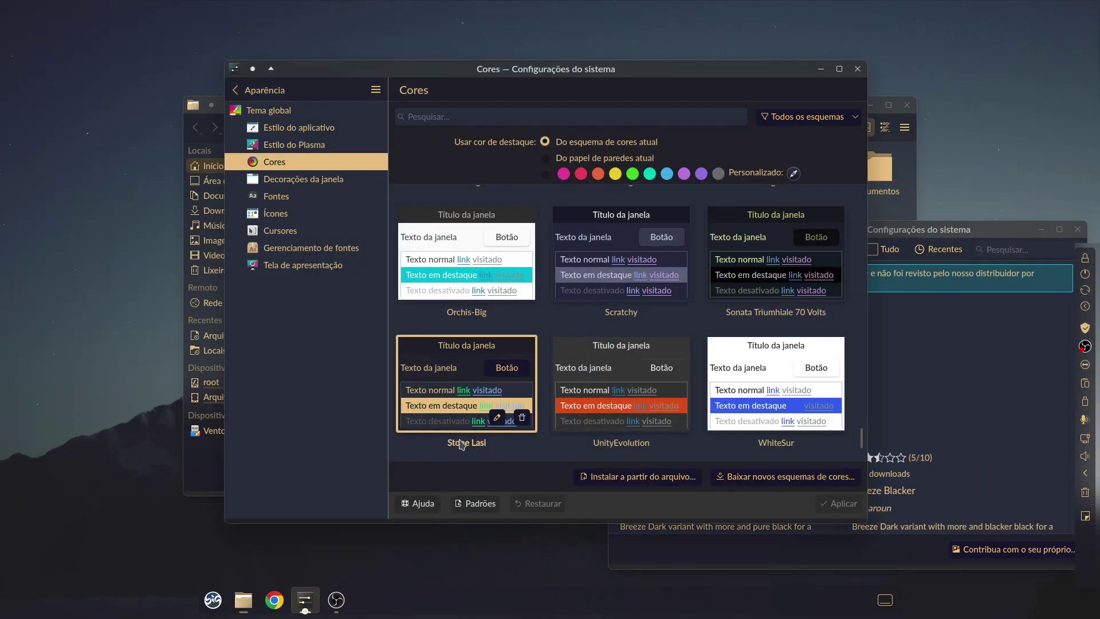
click(951, 241)
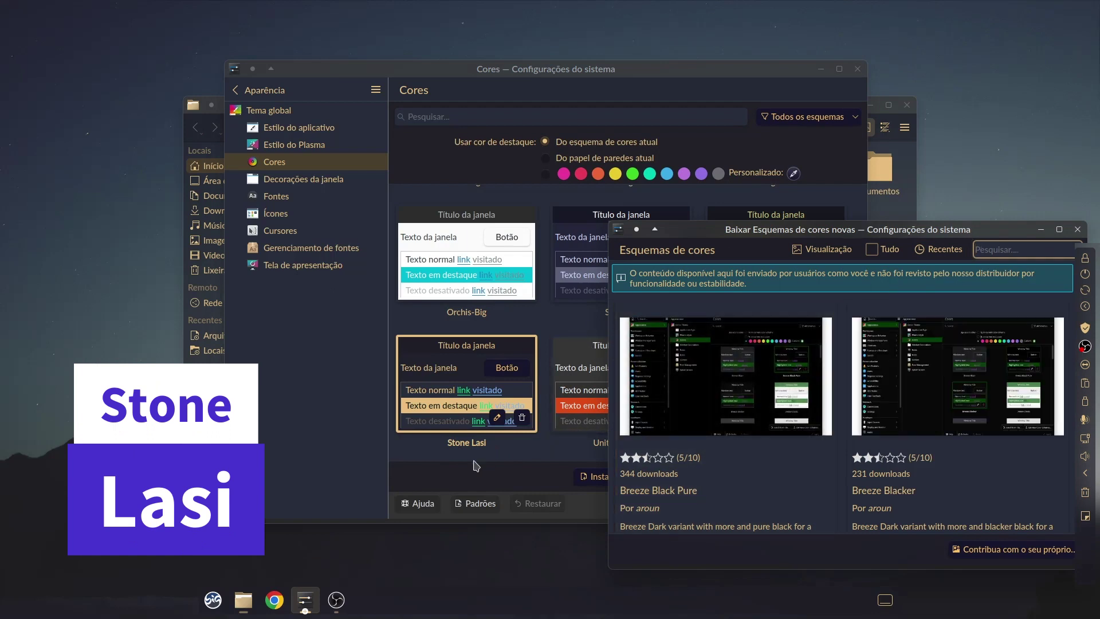
drag(918, 234, 884, 240)
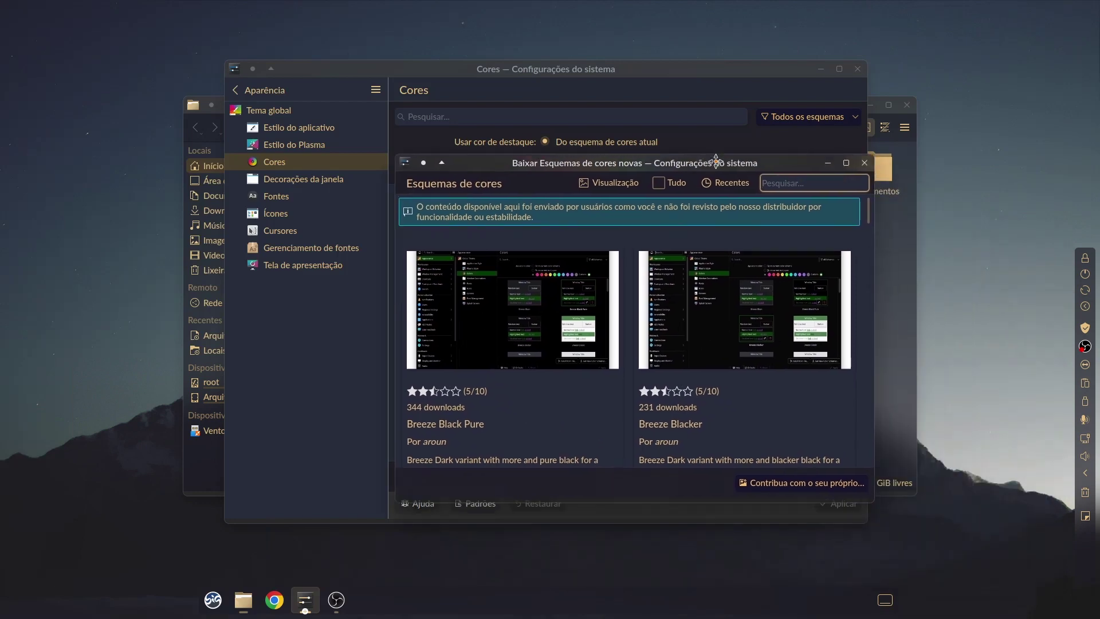
Close the download dialog for new colour schemes and look at the themes under Decorações da janela
click(857, 163)
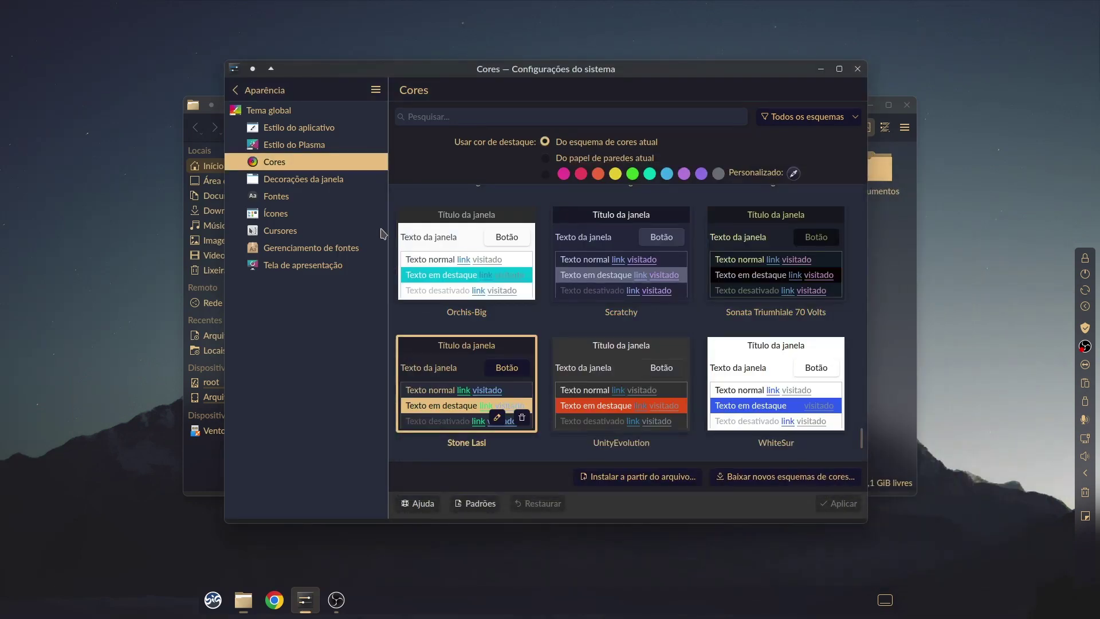
click(286, 179)
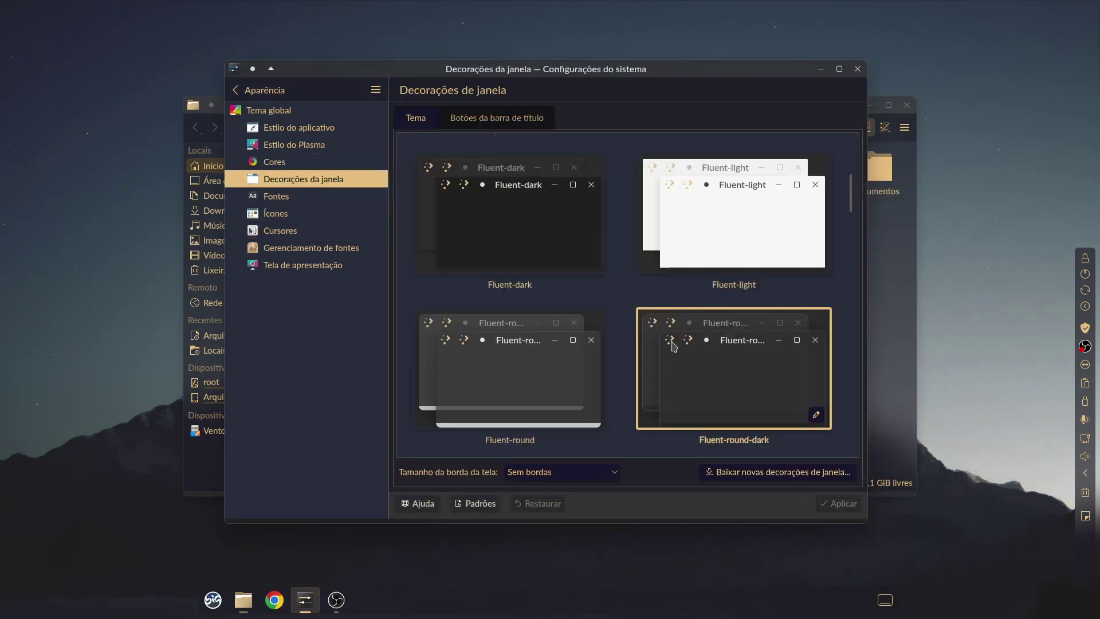
scroll(745, 358, down, 2)
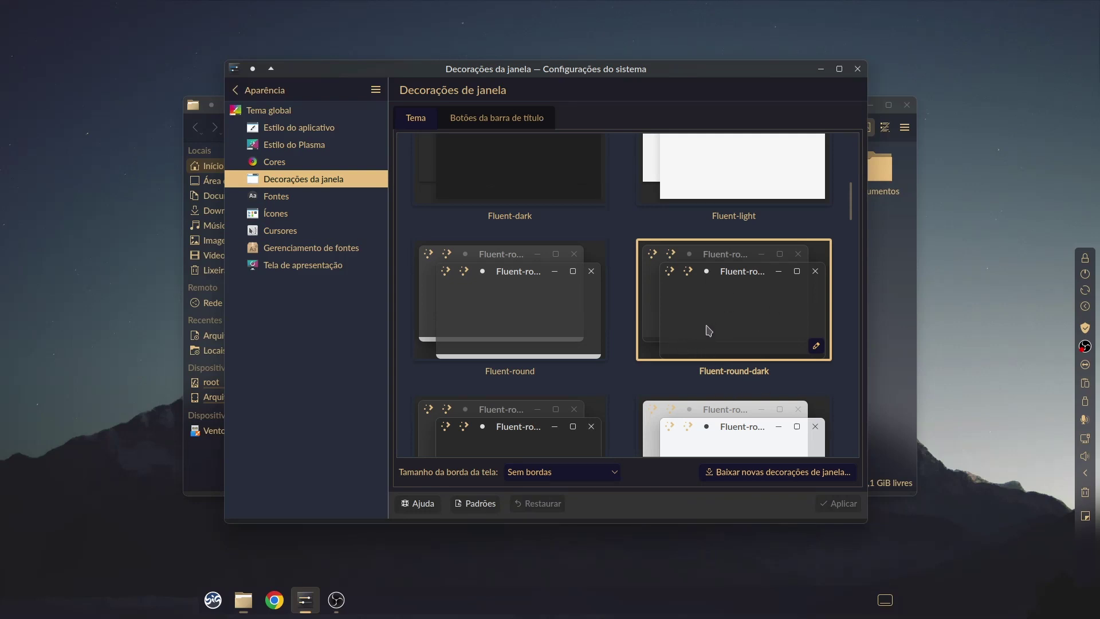
Look through the installed icon themes under Ícones, then open and close the download dialog for new icons
click(290, 214)
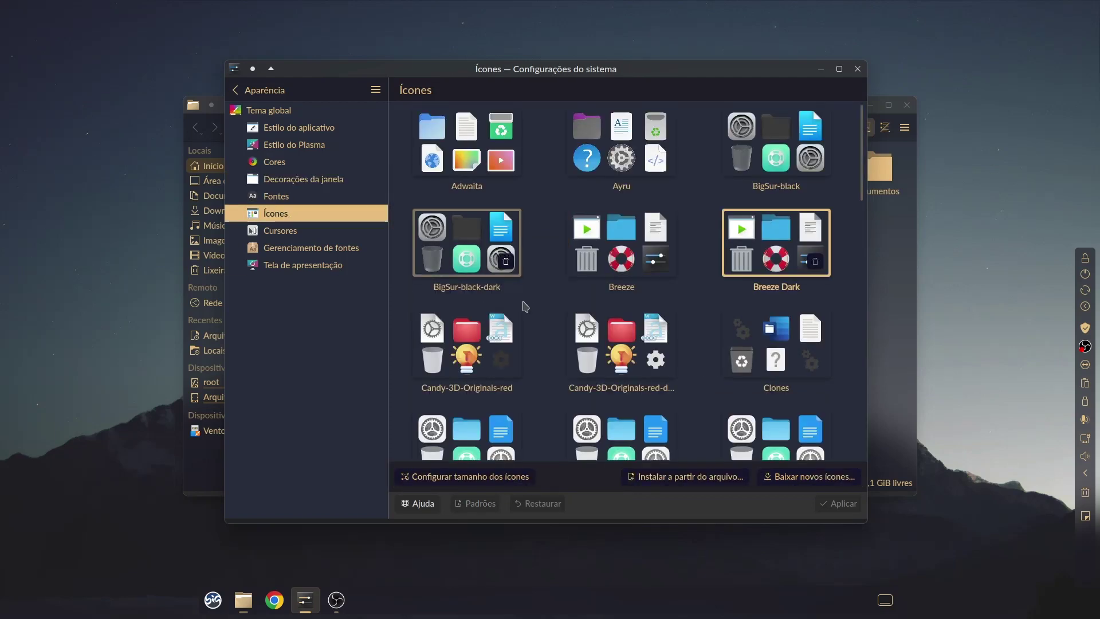
scroll(550, 313, down, 2)
scroll(573, 325, down, 5)
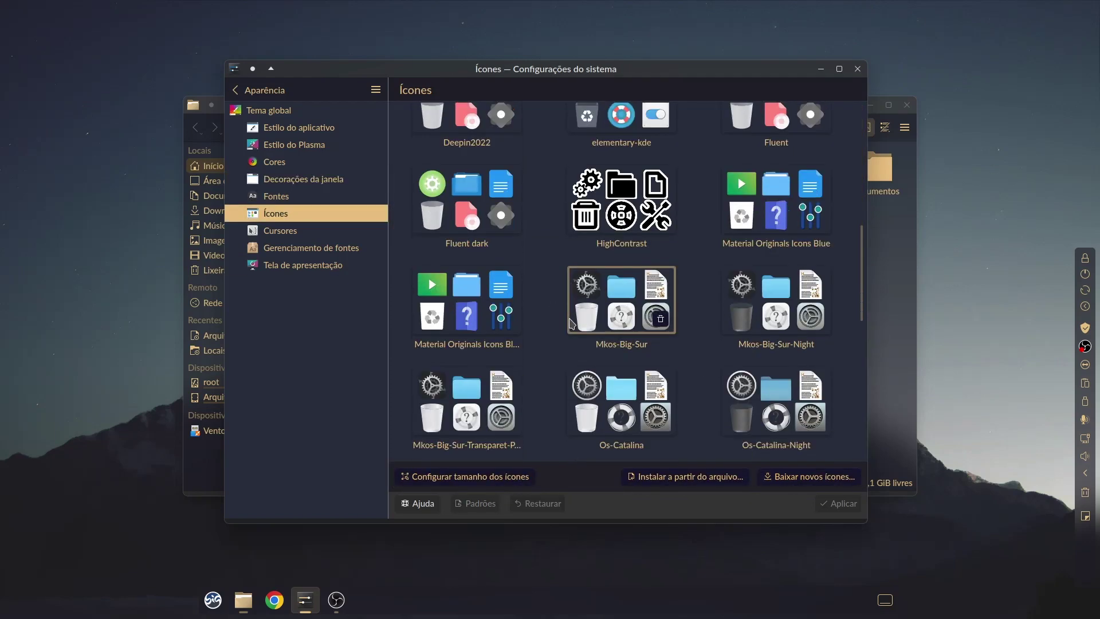
click(799, 481)
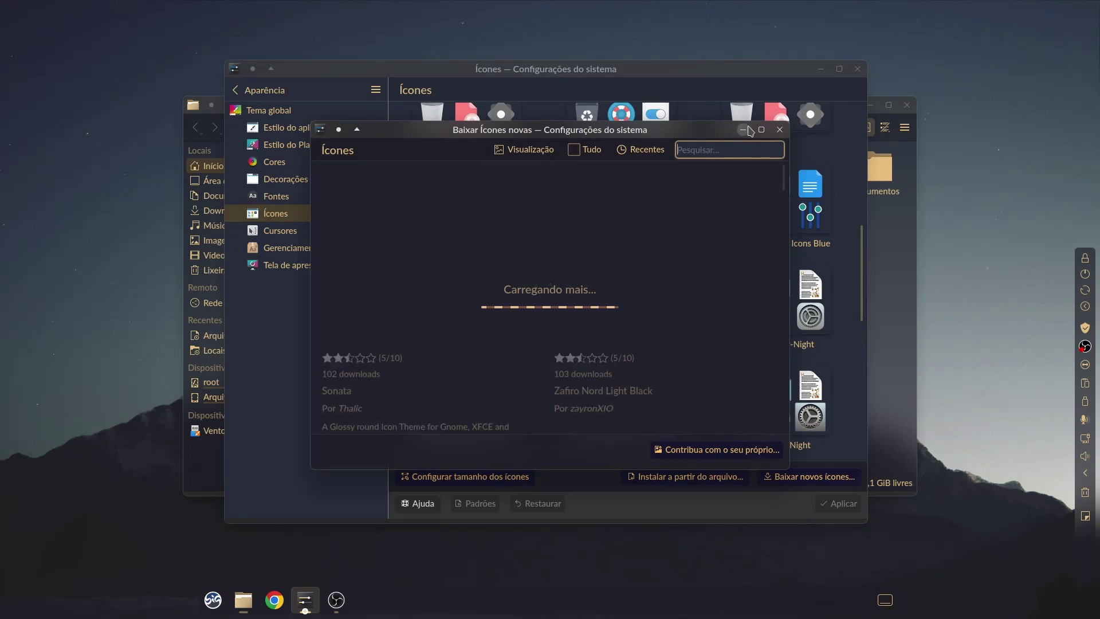
click(780, 129)
Mark the installed Reversal-green-dark icon theme for removal
scroll(682, 377, down, 5)
scroll(682, 377, down, 4)
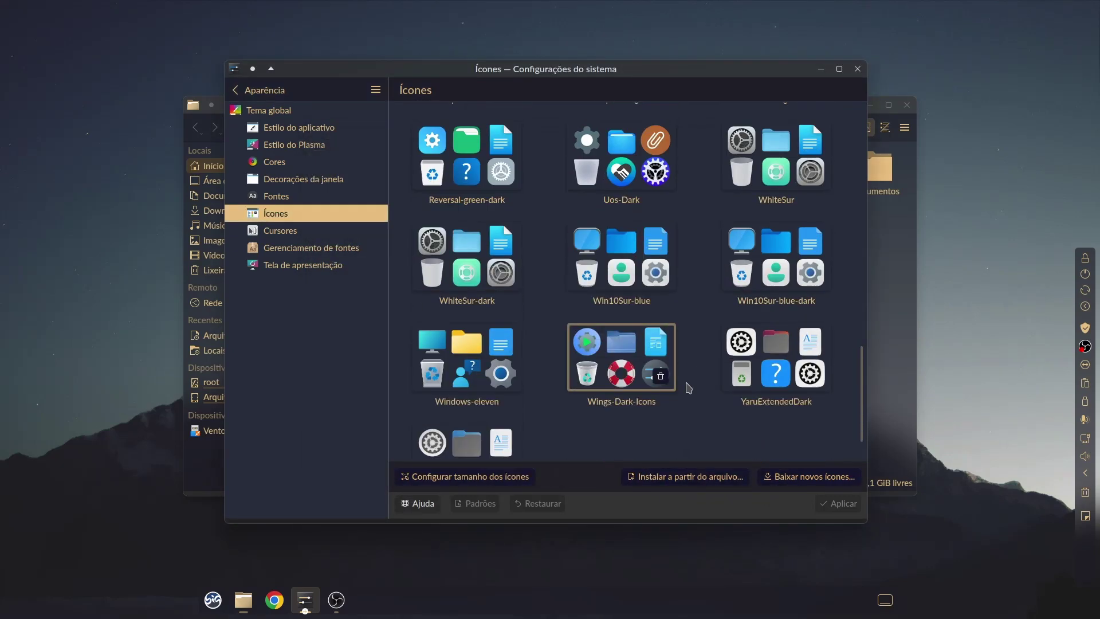
scroll(641, 407, up, 2)
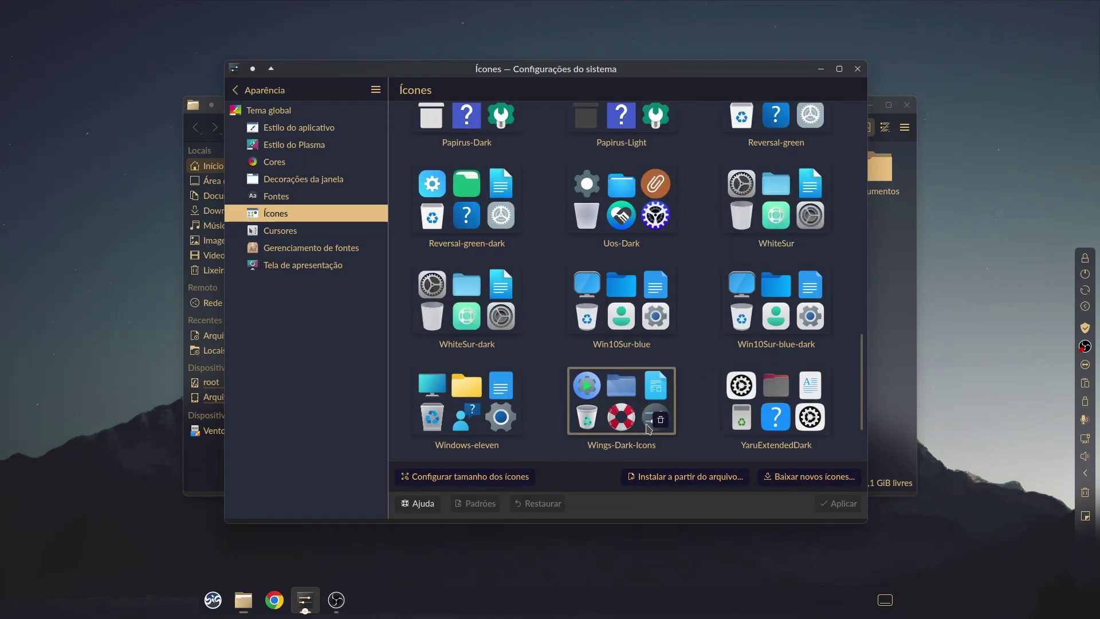
scroll(647, 424, down, 2)
scroll(664, 367, up, 3)
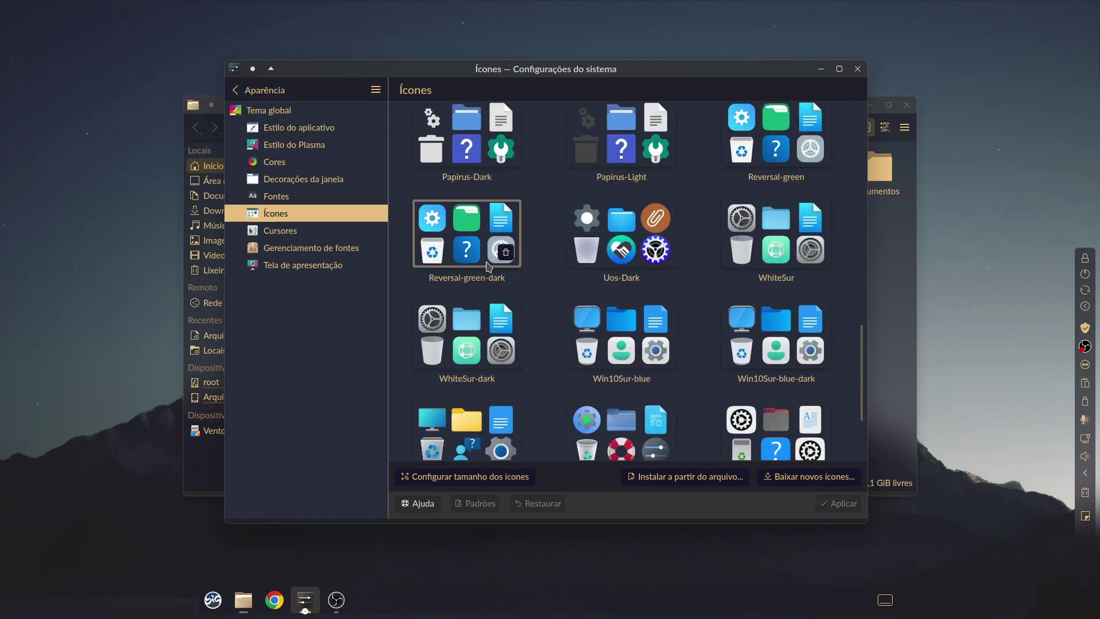
click(507, 253)
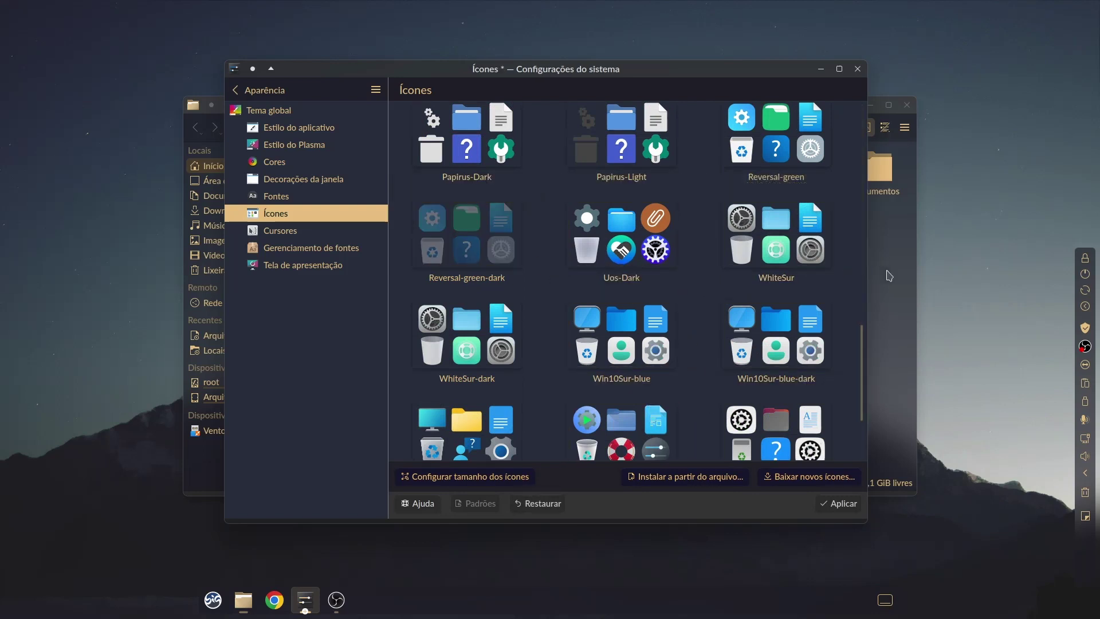
mouse_move(486, 258)
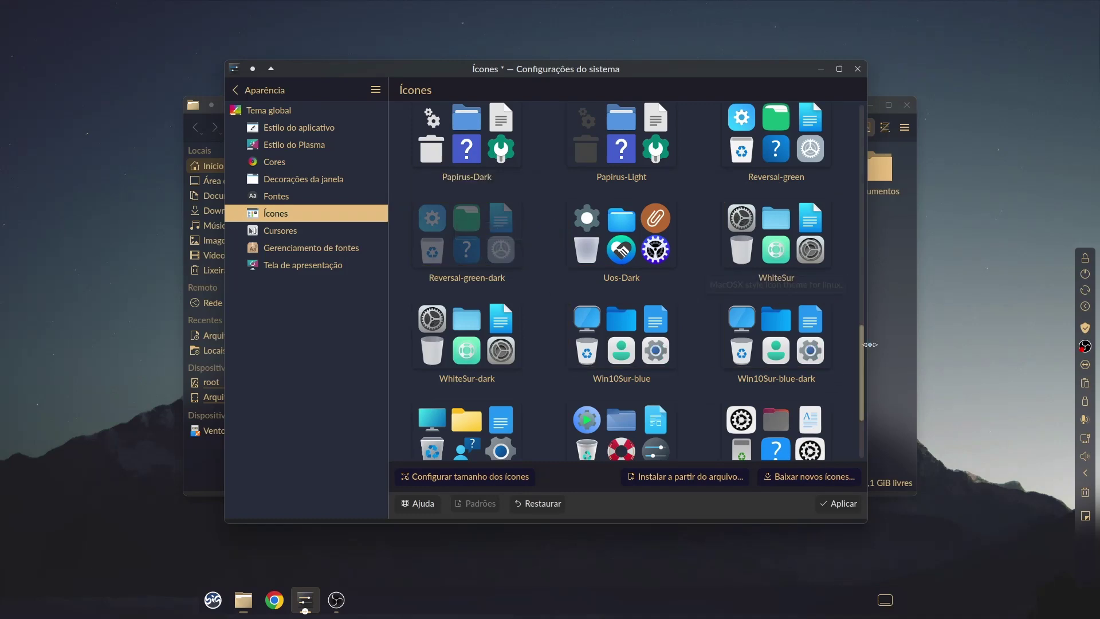
Close System Settings, applying the pending icon theme removal, and check the folder icons in Dolphin
click(880, 346)
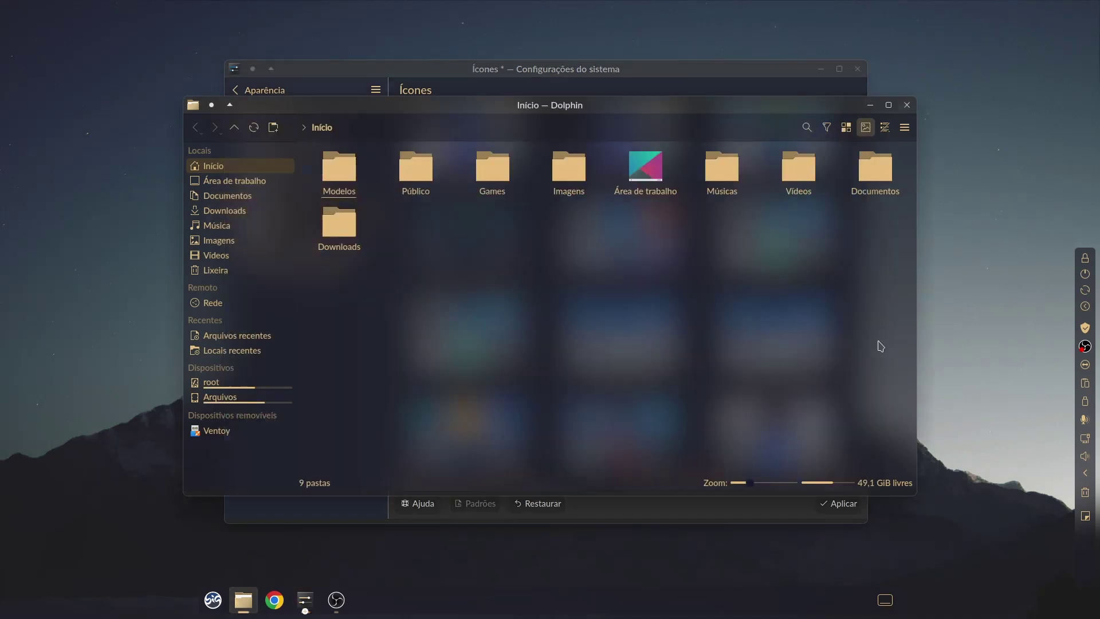
click(907, 105)
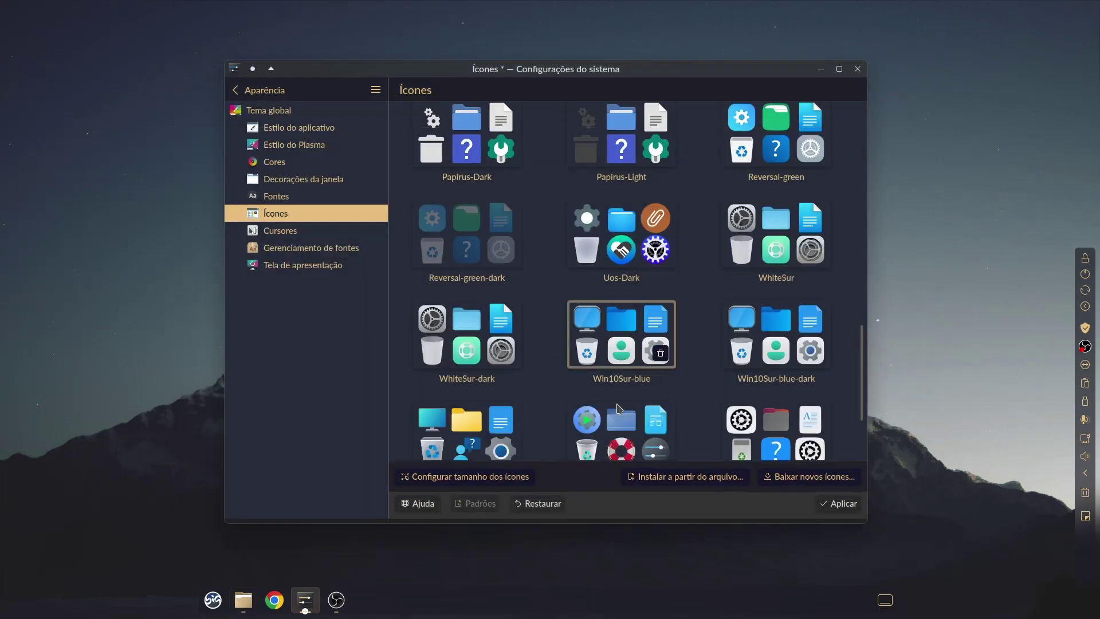
click(858, 69)
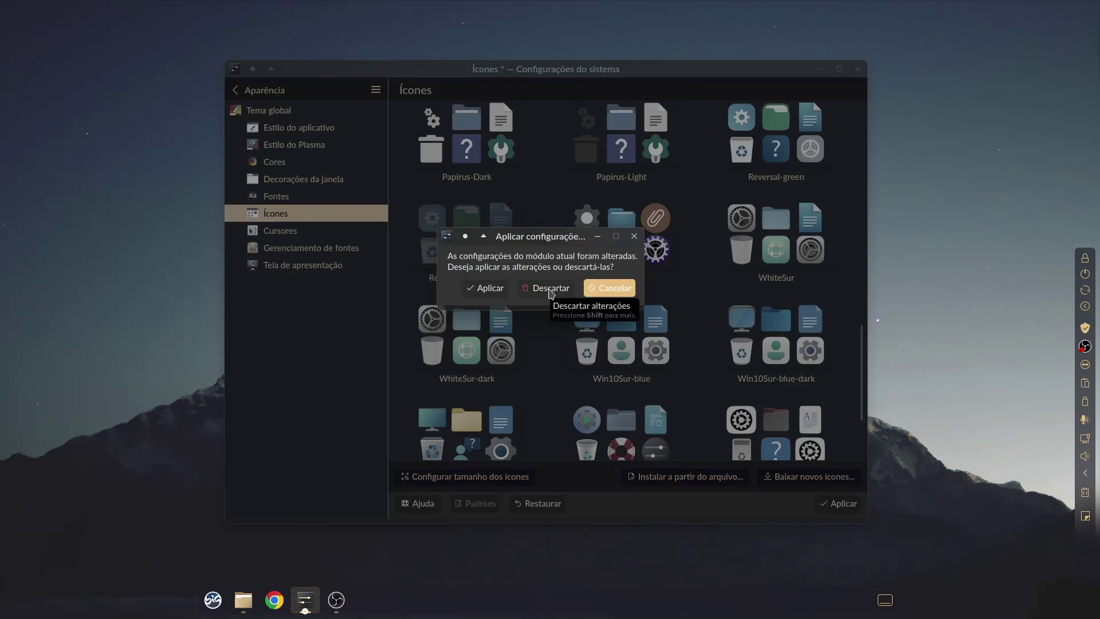
click(484, 290)
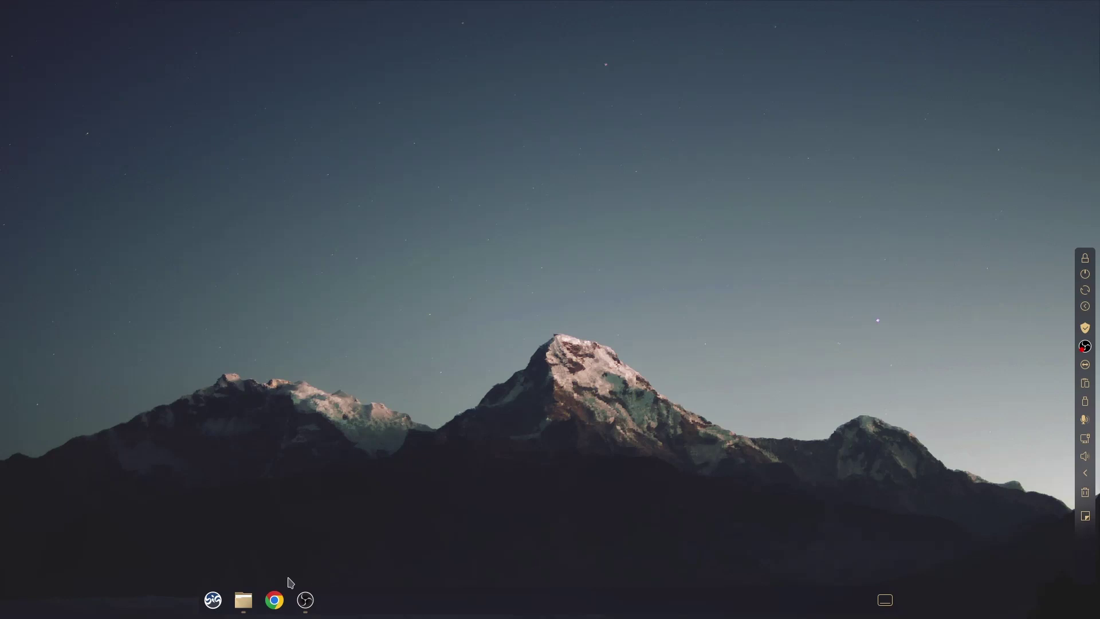
click(244, 600)
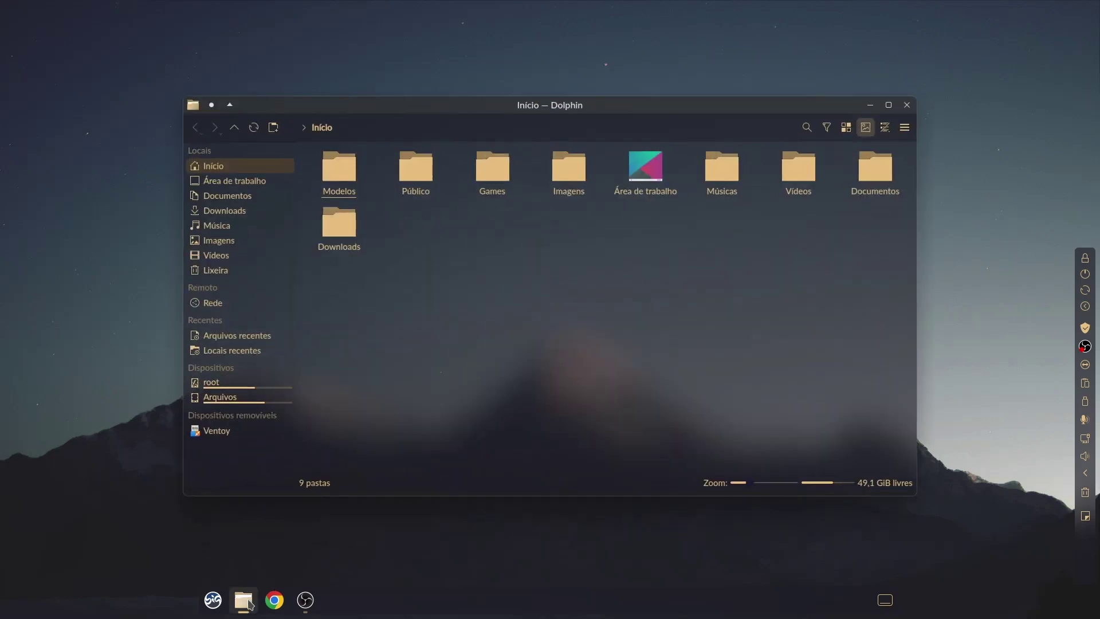
click(244, 600)
Try to reopen Configurações do sistema from the application launcher and by searching for "config"
click(217, 598)
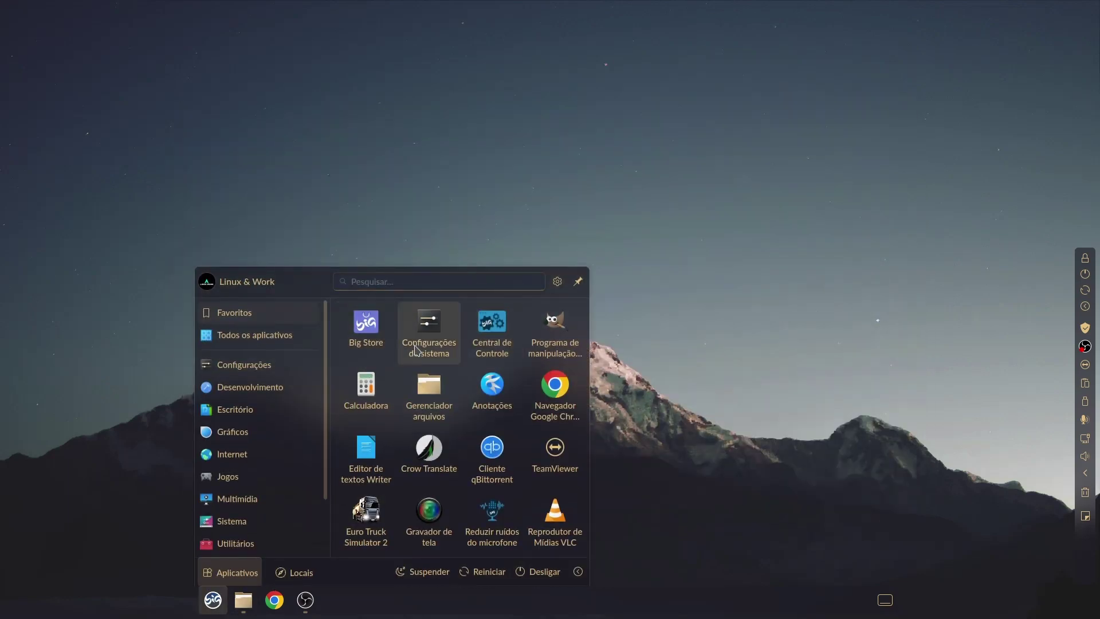
click(416, 332)
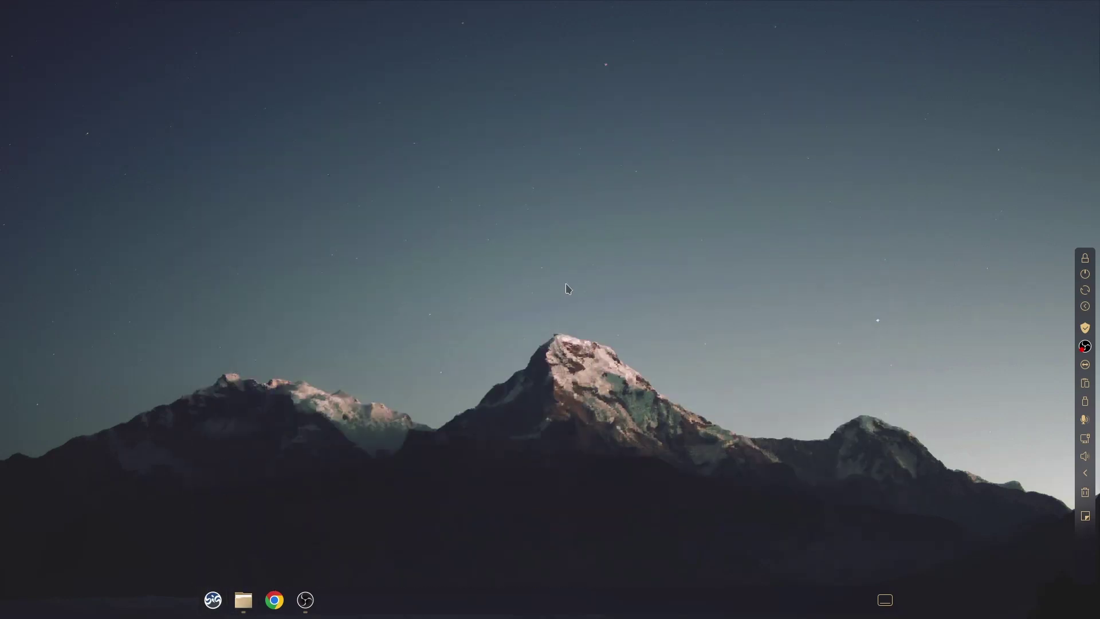
click(212, 600)
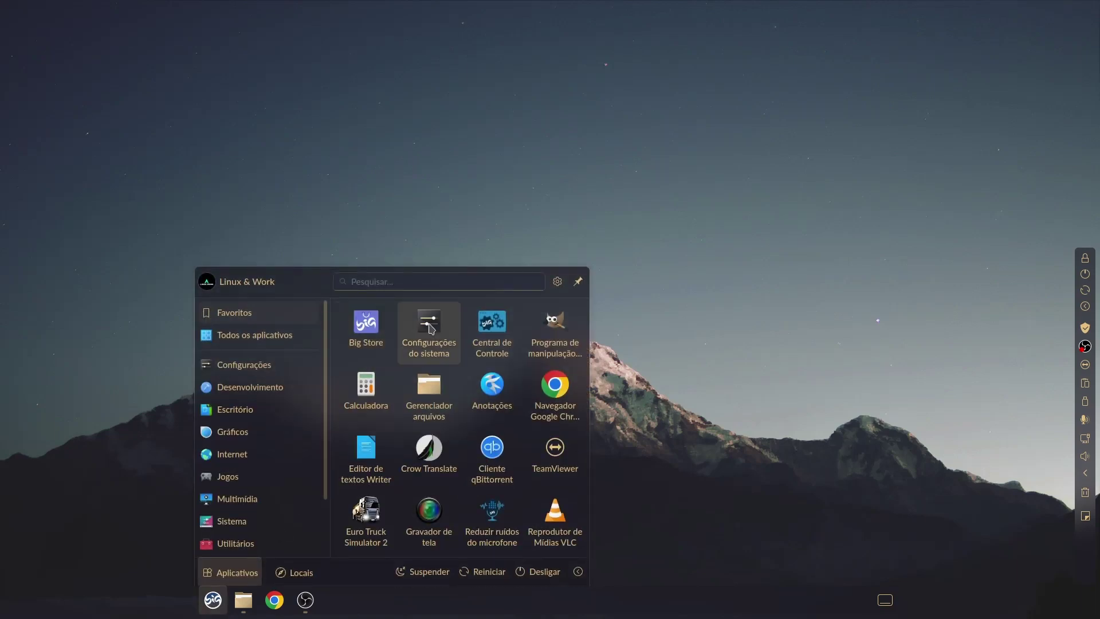
click(431, 329)
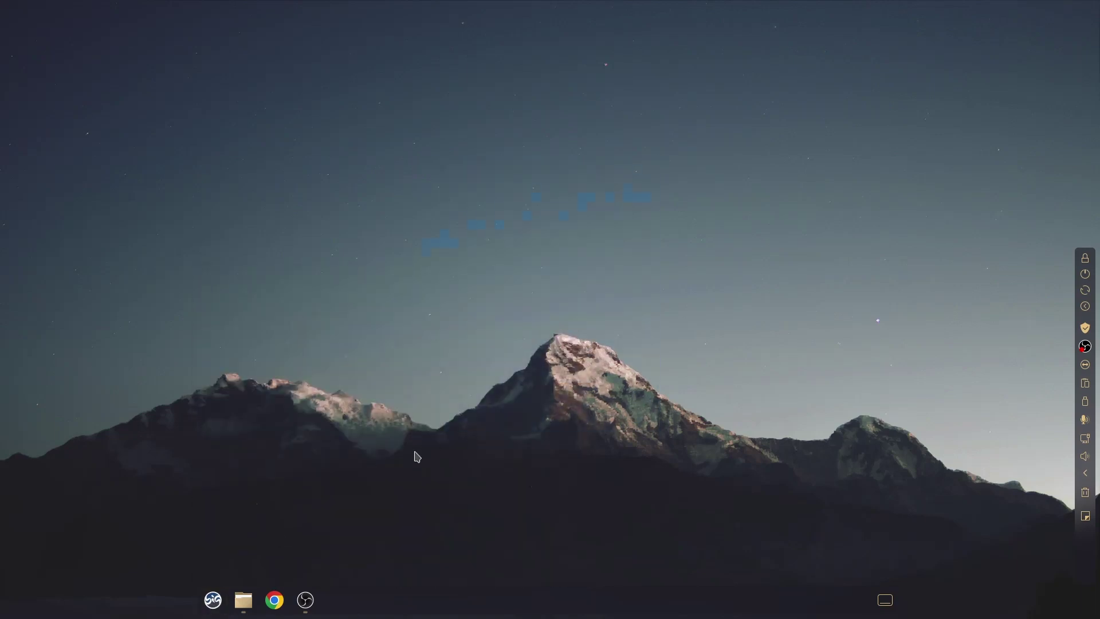
key(ctrl+space)
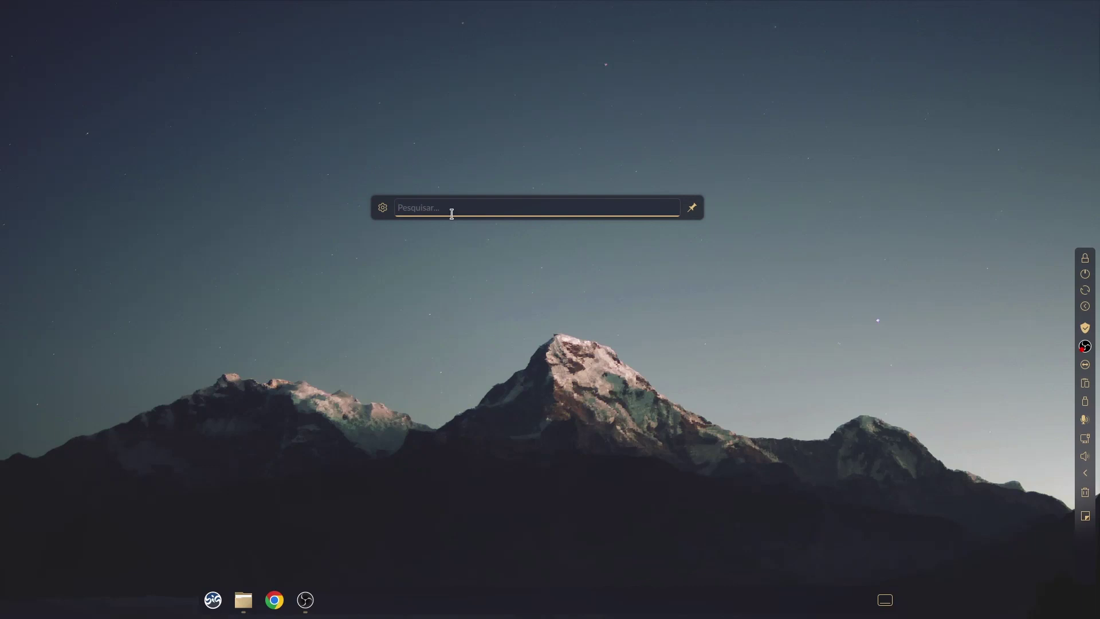
text(config)
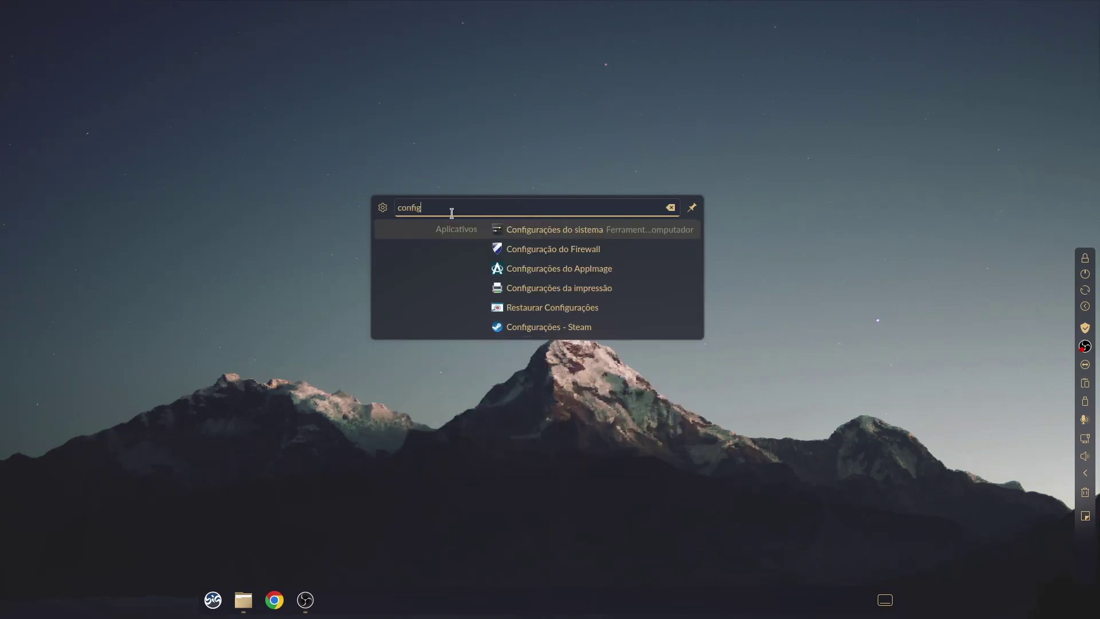
click(540, 243)
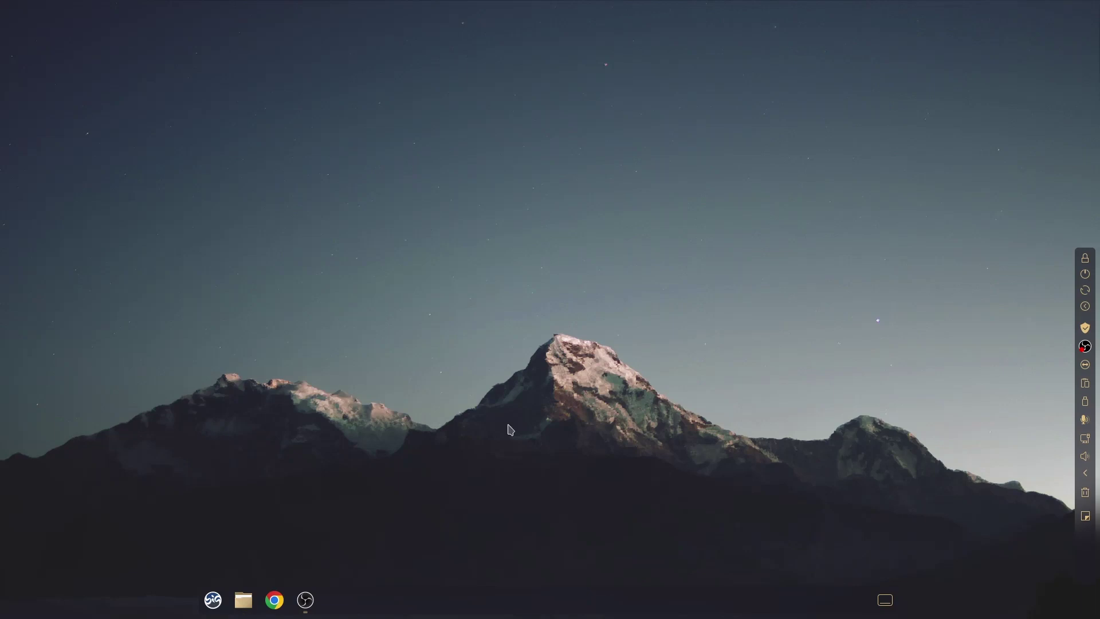
Launch System Settings again and go to the Ícones page under Aparência
click(213, 600)
click(441, 312)
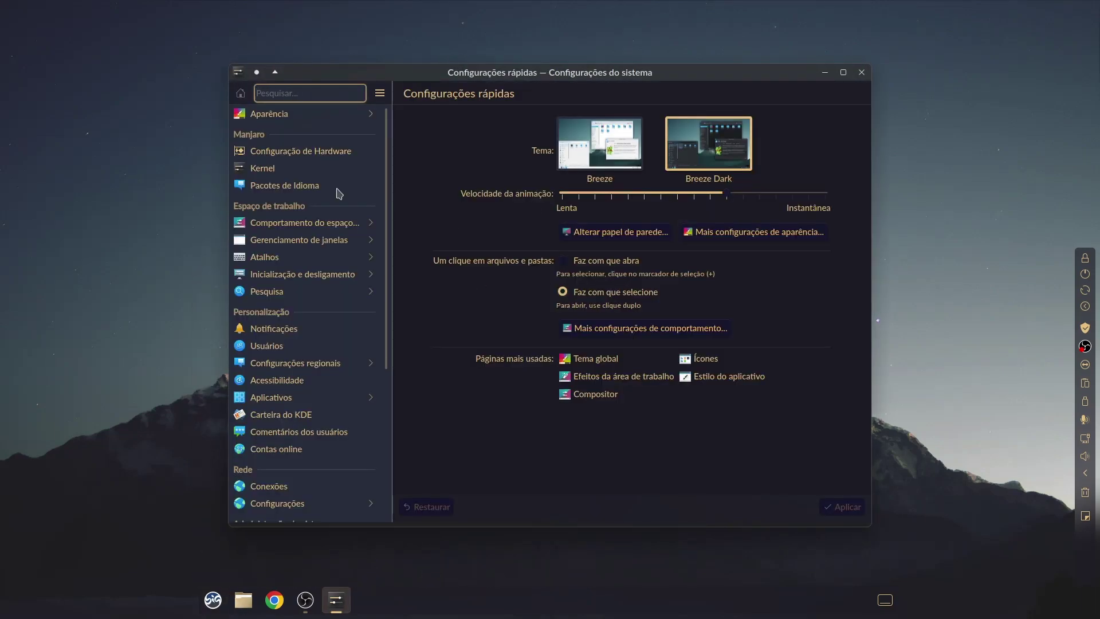
click(276, 114)
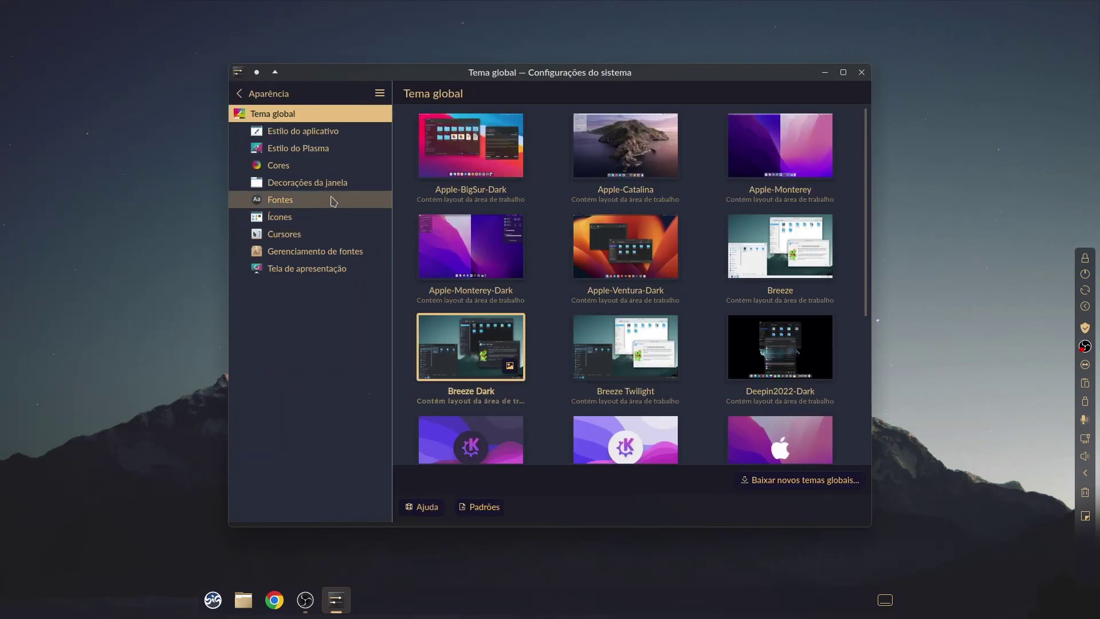
click(281, 217)
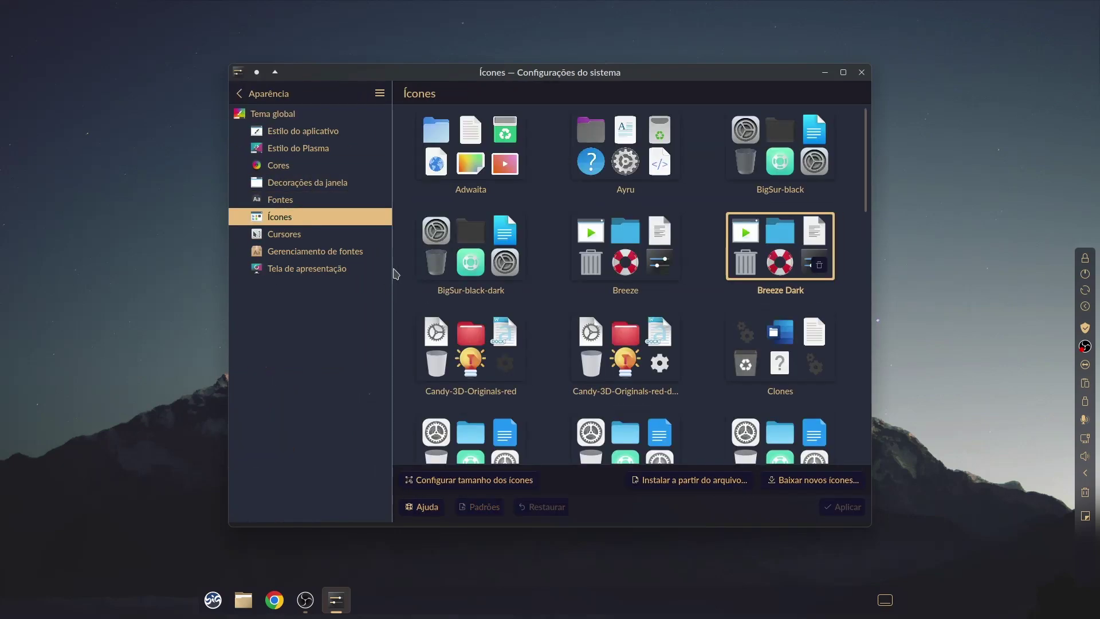
Open the download dialog for new icons, search for "revers" and locate the Reversal icon theme
click(793, 481)
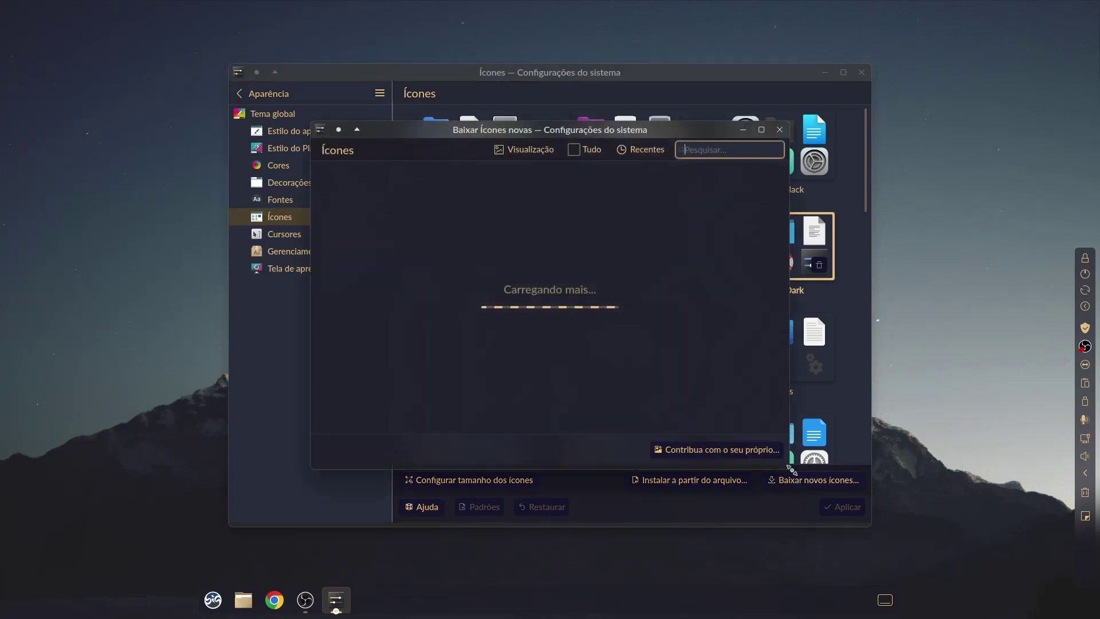
text(revers)
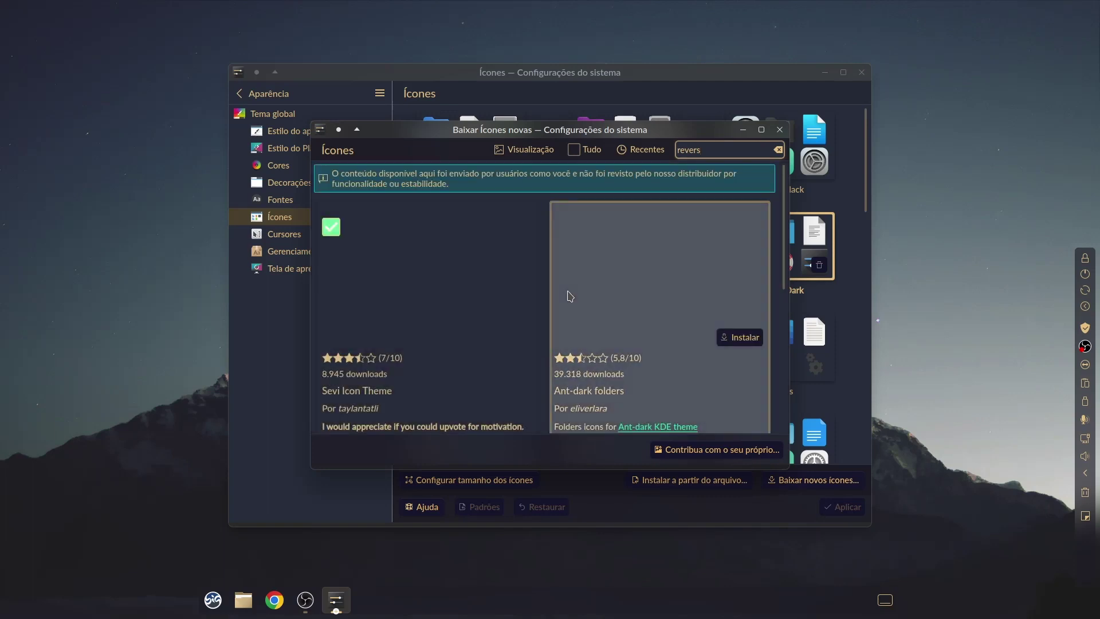
mouse_move(449, 361)
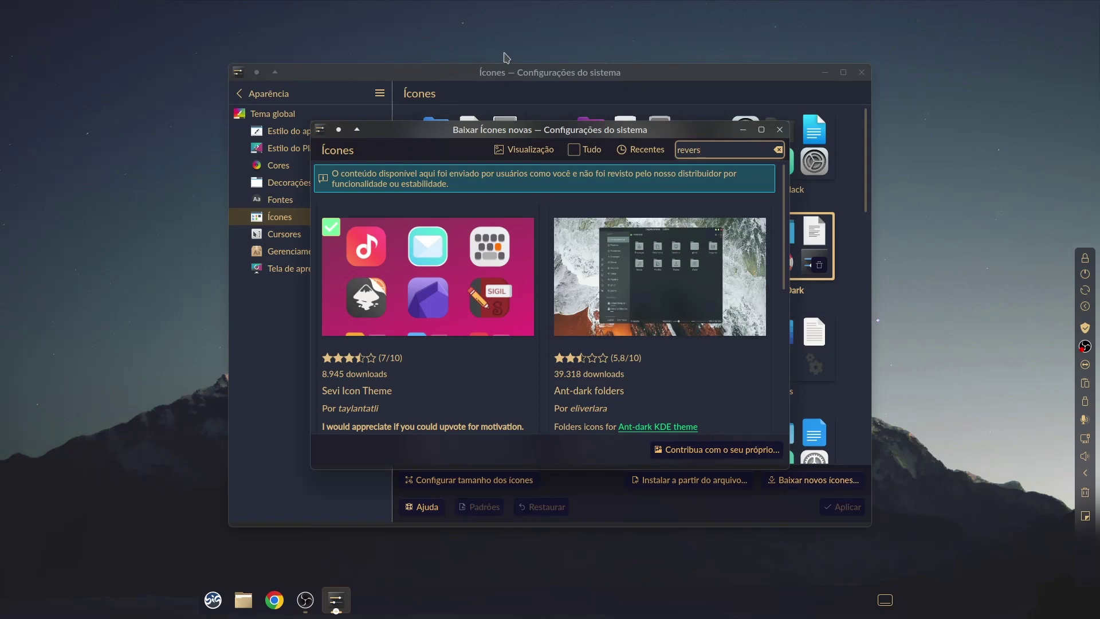
scroll(396, 320, down, 3)
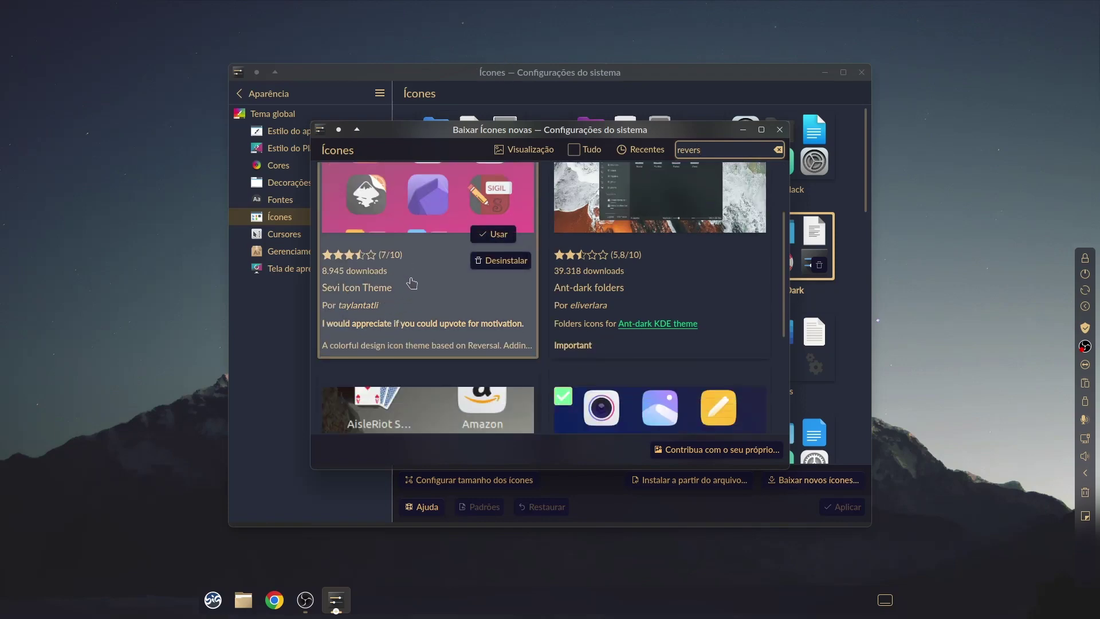
scroll(412, 283, down, 6)
scroll(638, 261, up, 1)
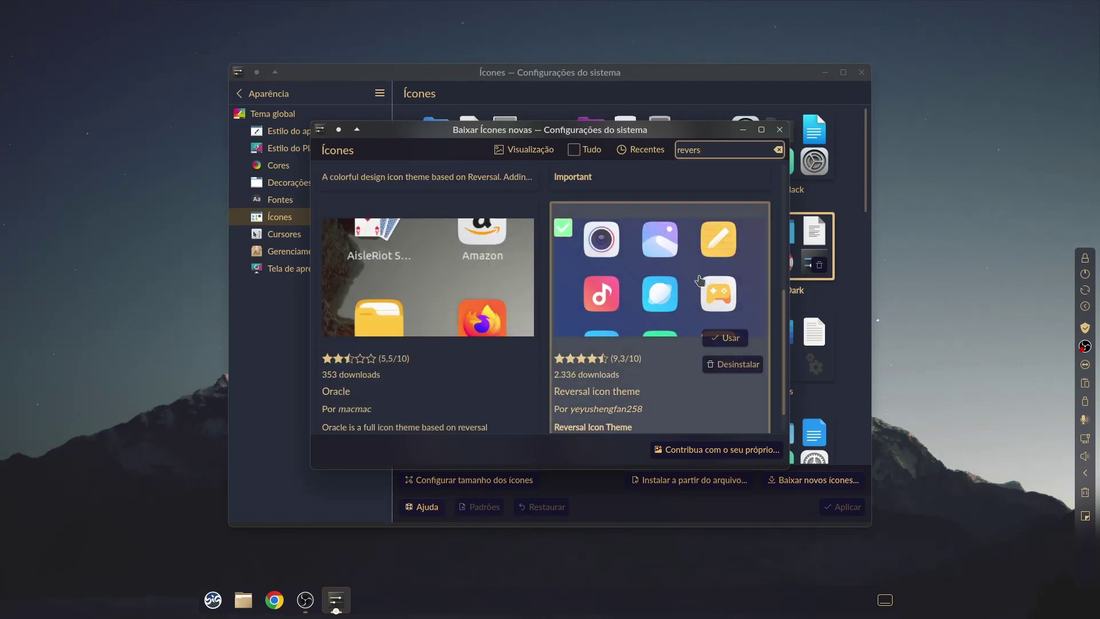
Uninstall the Reversal icon theme from its details page, then install the Reversal-green.tar.xz variant
click(658, 280)
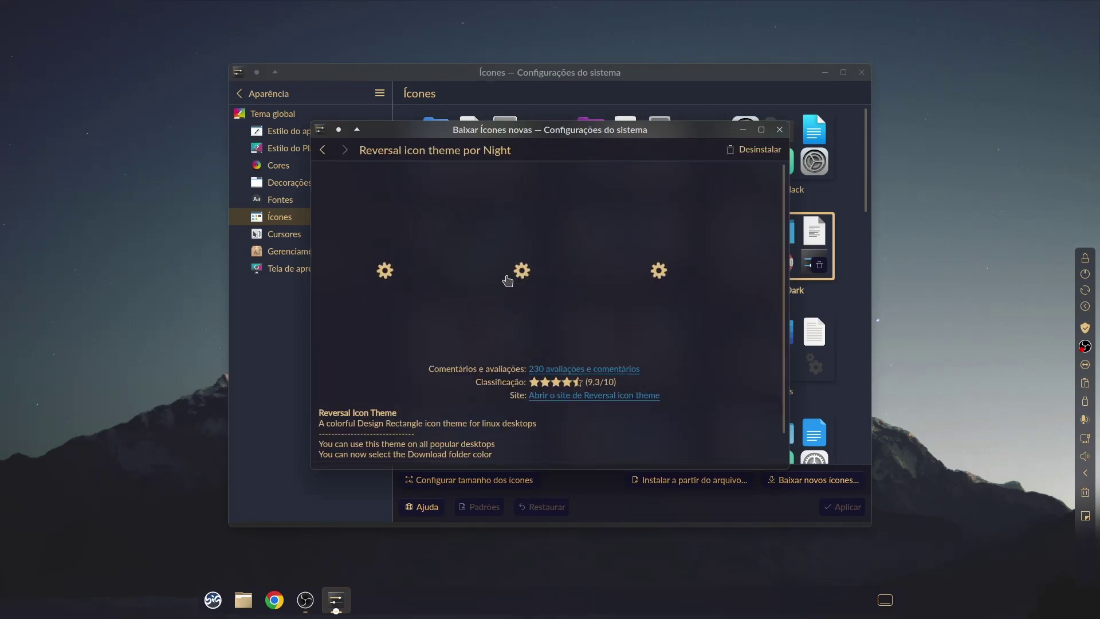
click(752, 155)
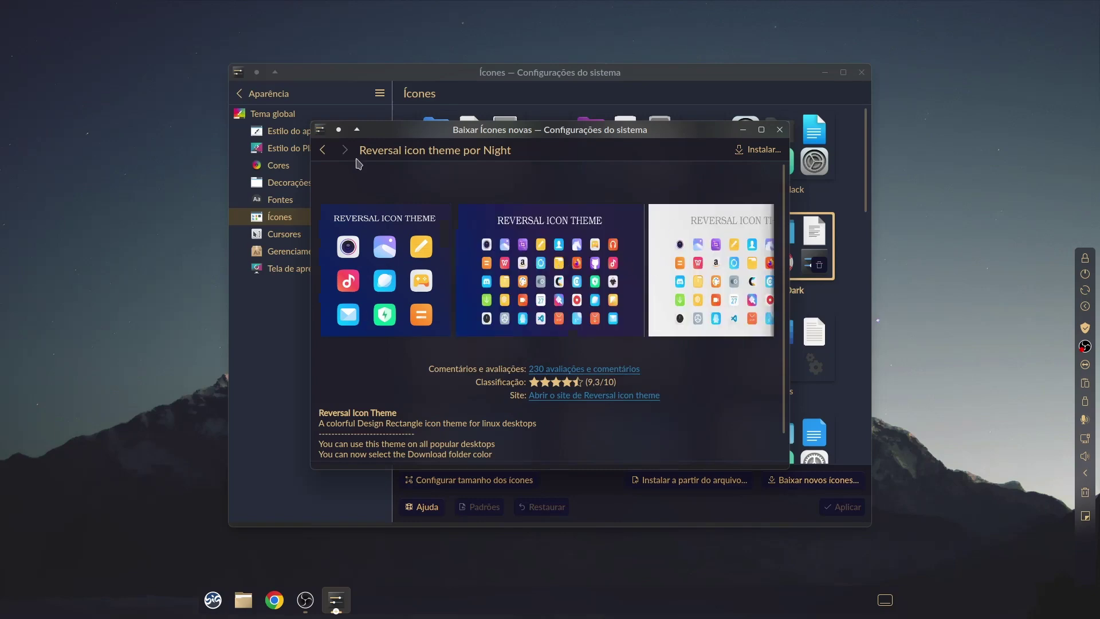
click(763, 152)
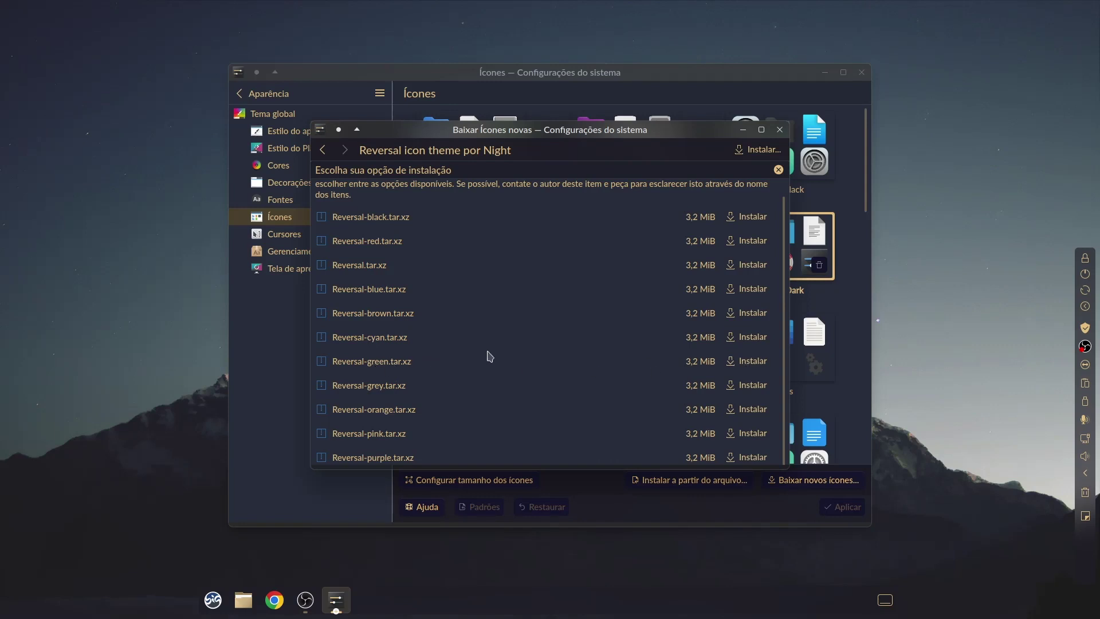
click(745, 361)
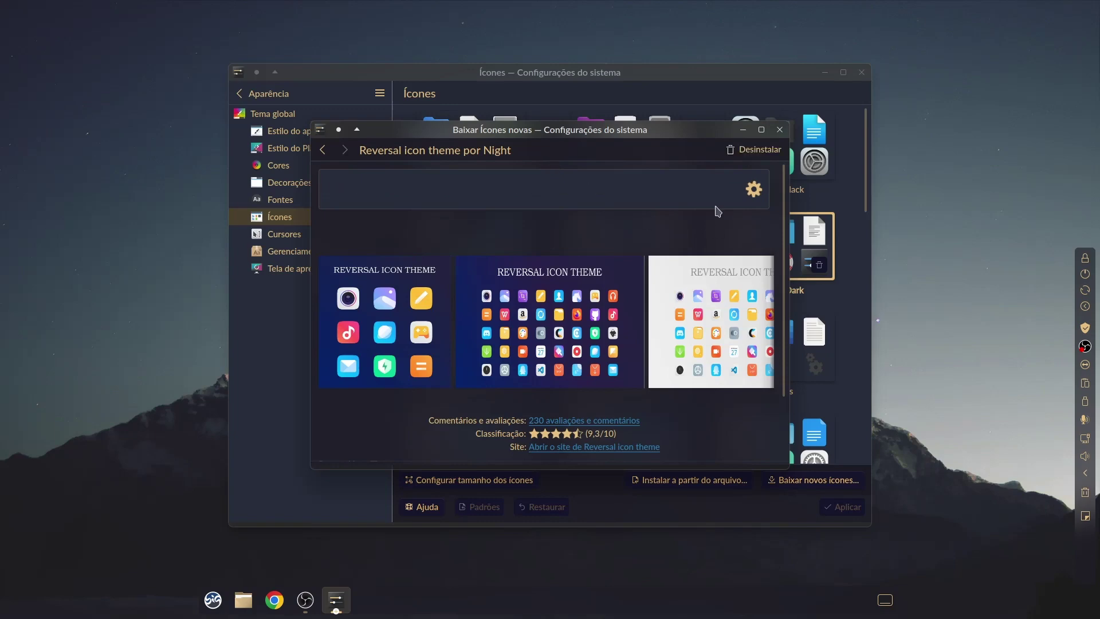
Close the icon download dialog and apply the Reversal-green-dark icon theme
click(323, 150)
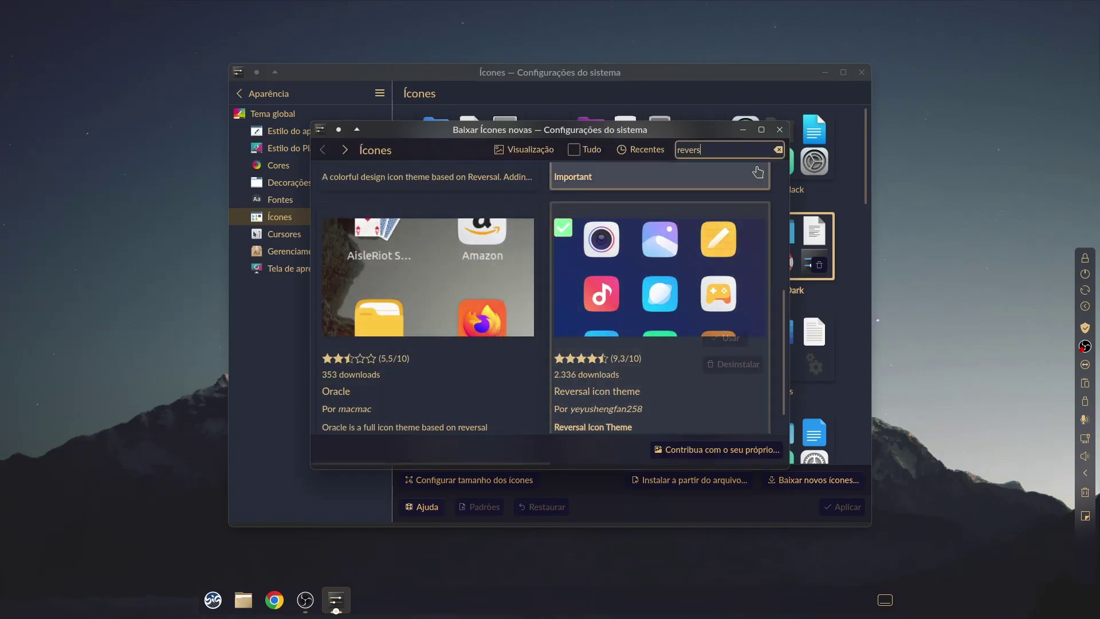
click(780, 129)
scroll(471, 328, down, 10)
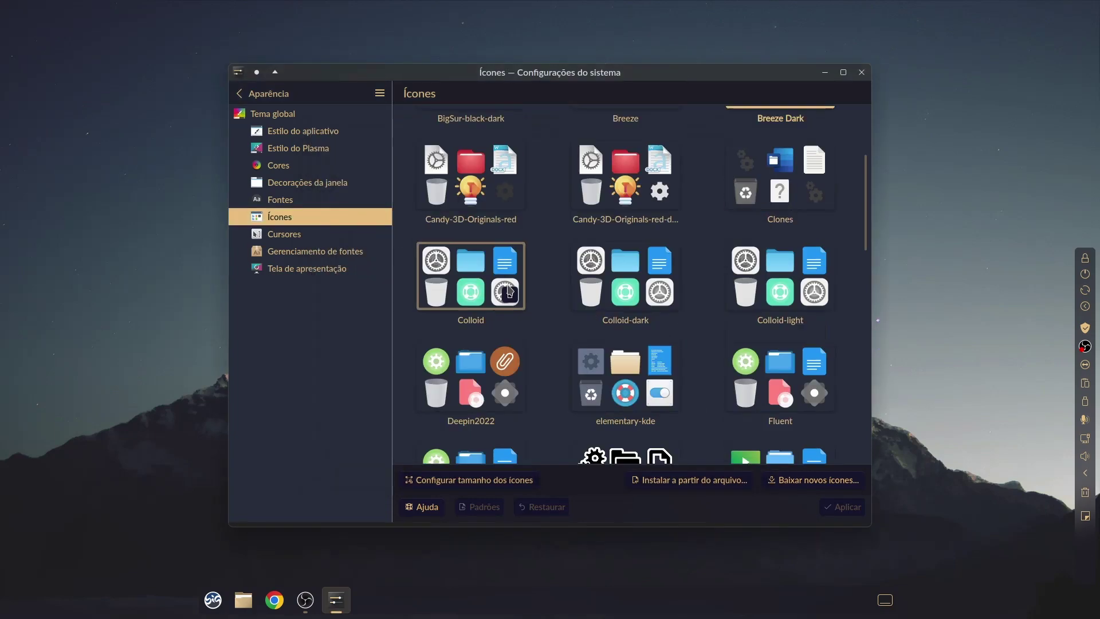
scroll(522, 299, down, 4)
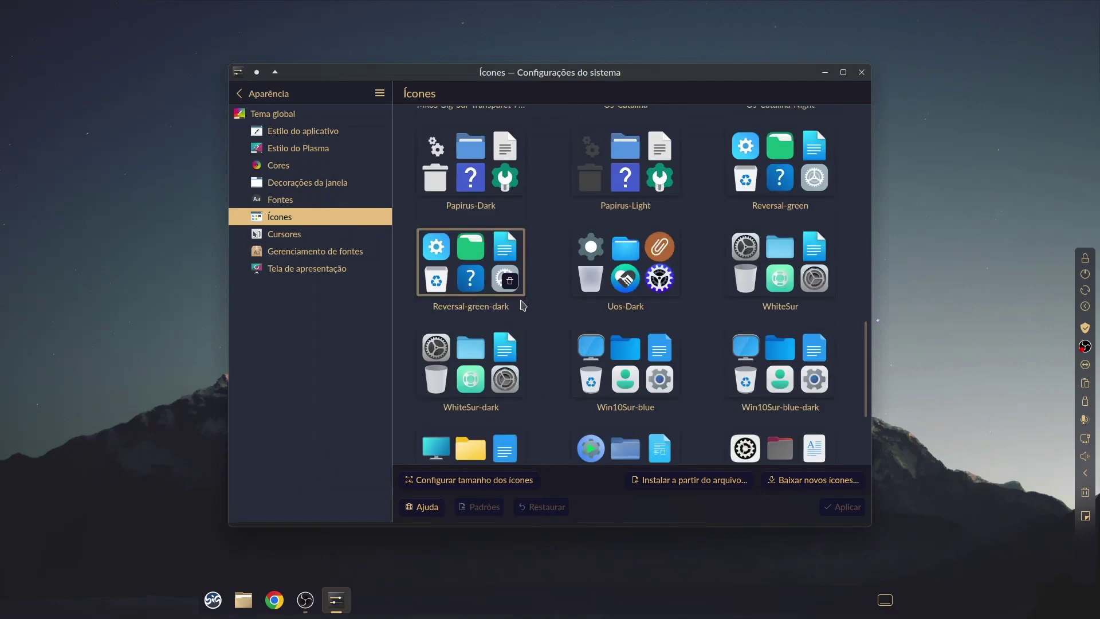
click(521, 298)
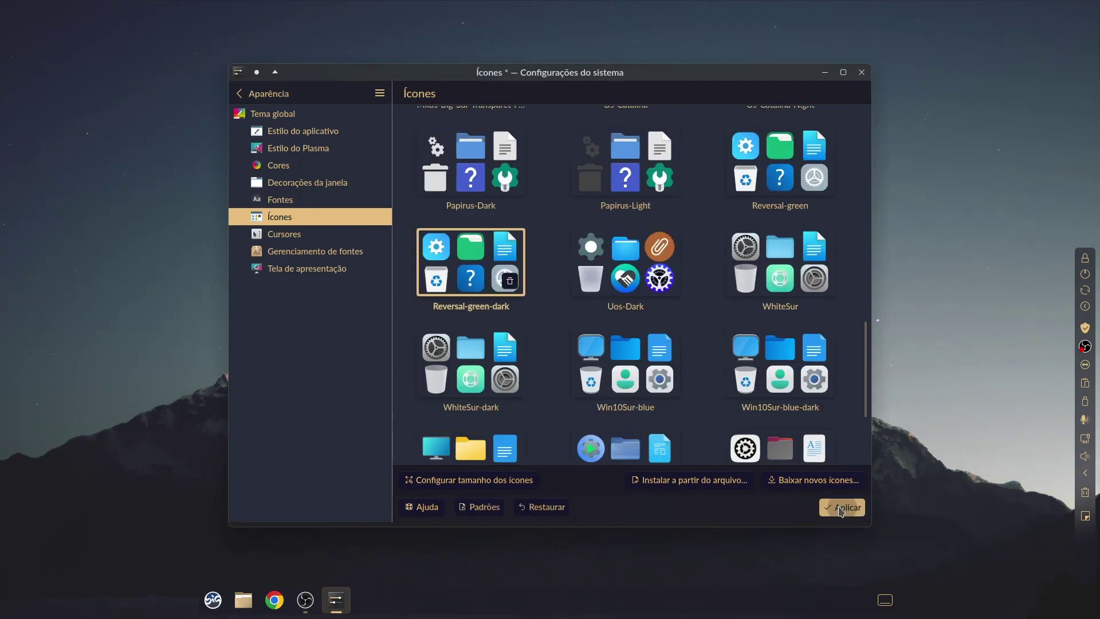
click(841, 507)
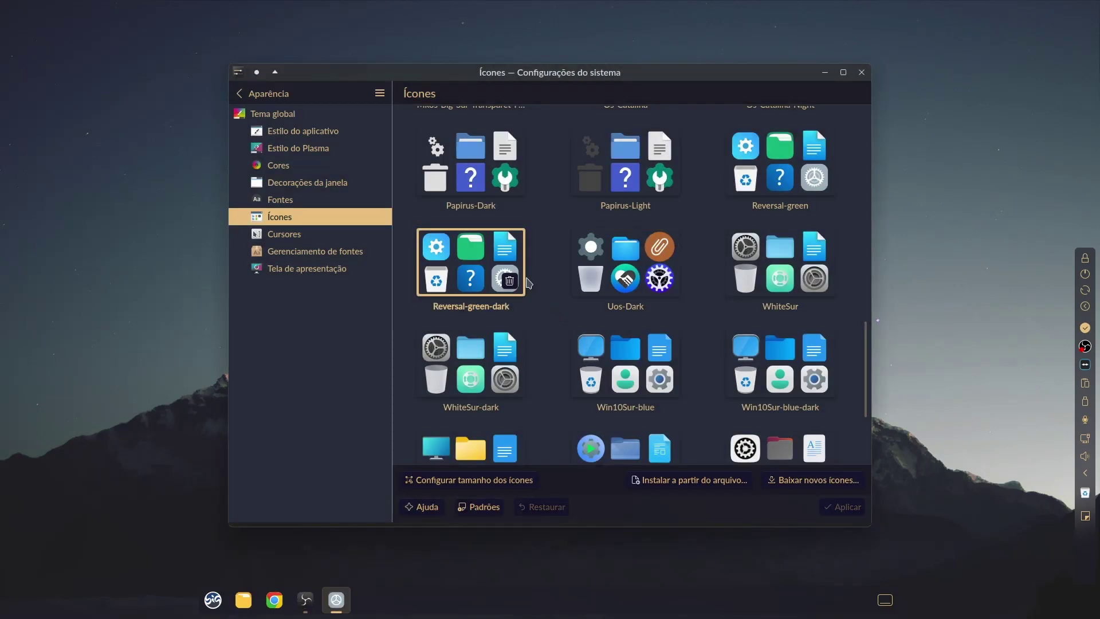
Minimize System Settings and open the Dolphin file manager to check the new folder icons
click(345, 606)
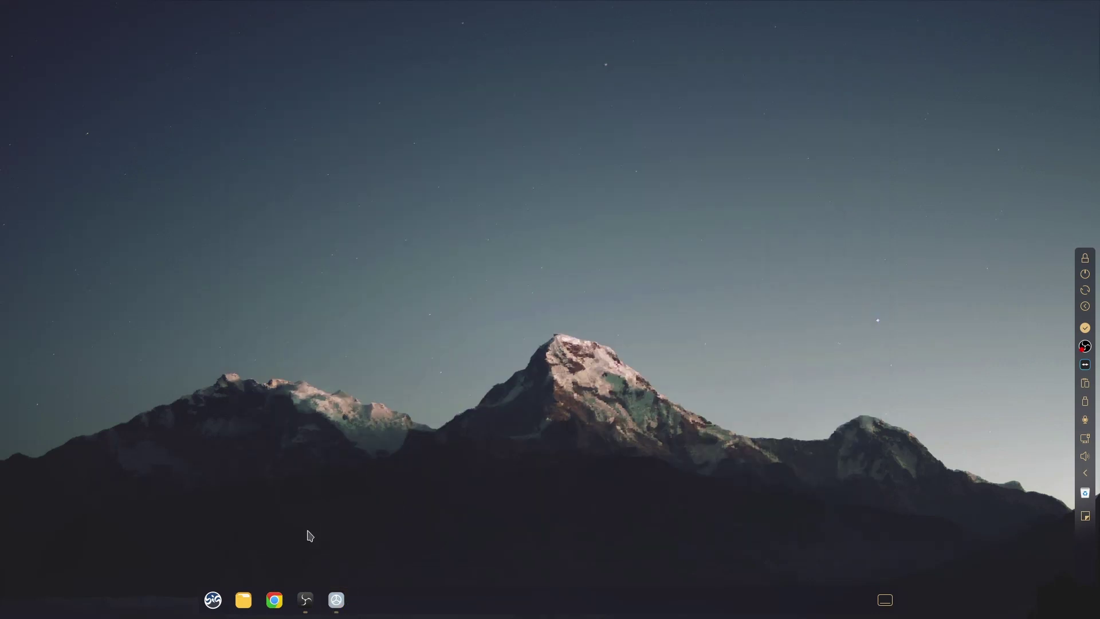
click(243, 607)
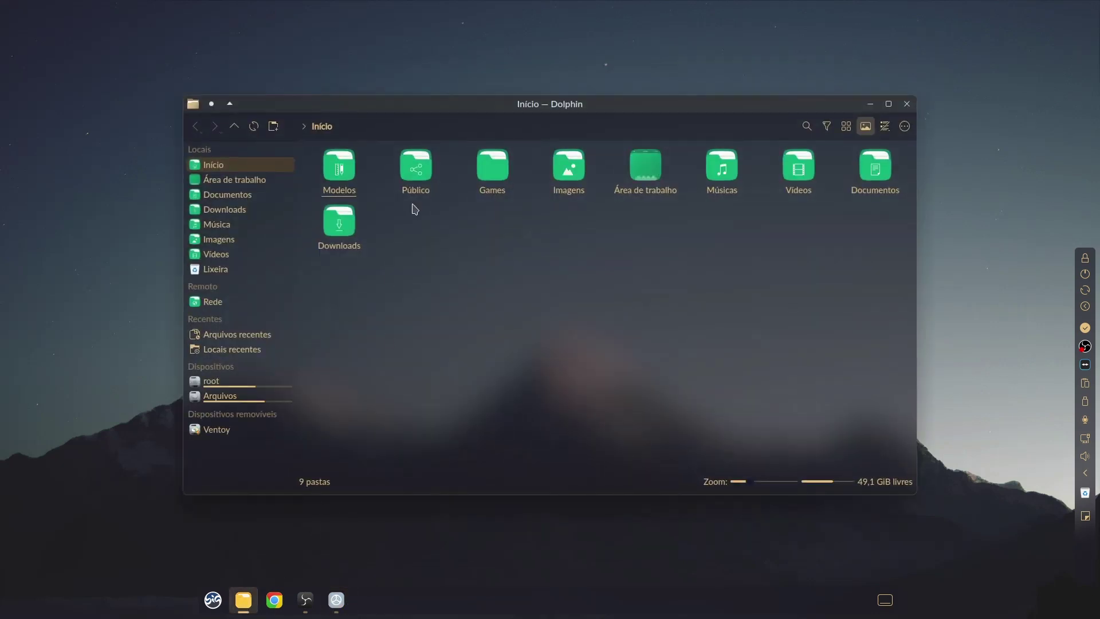
drag(565, 105, 599, 114)
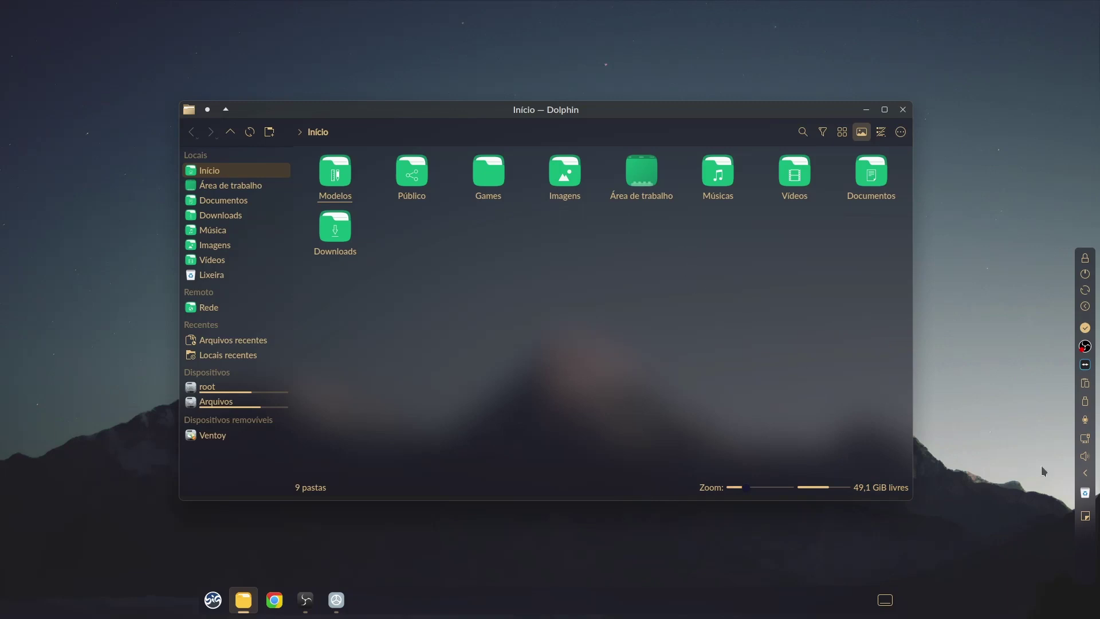
Put the vertical panel in edit mode, move the trash widget to the panel's lower end and leave edit mode
right_click(1087, 523)
click(811, 541)
right_click(1085, 515)
click(986, 576)
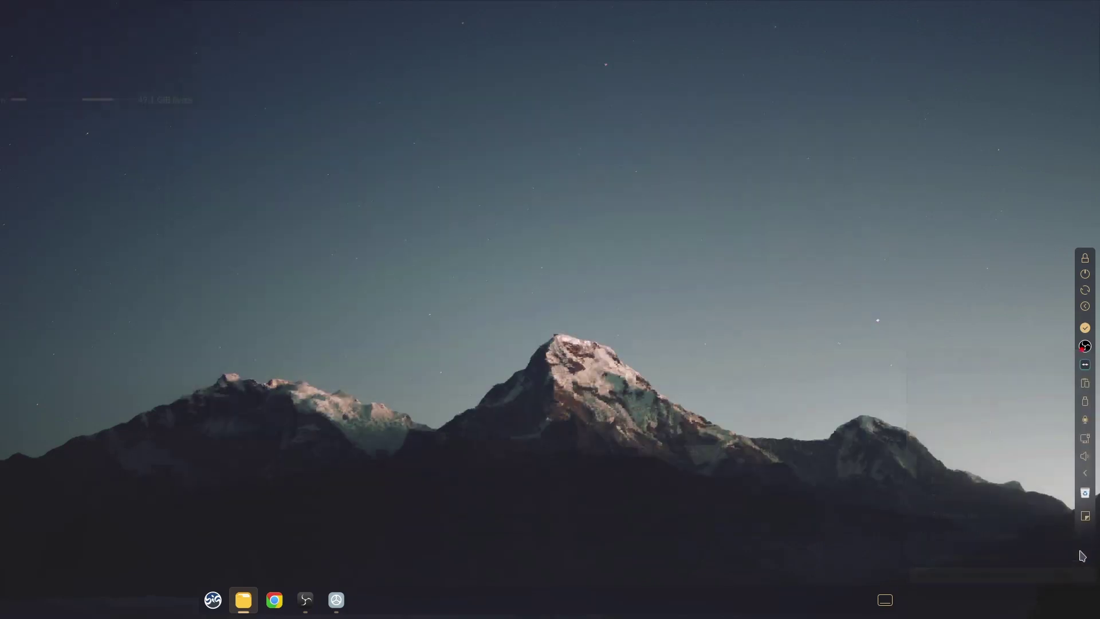
drag(1085, 494, 1085, 519)
mouse_move(1087, 472)
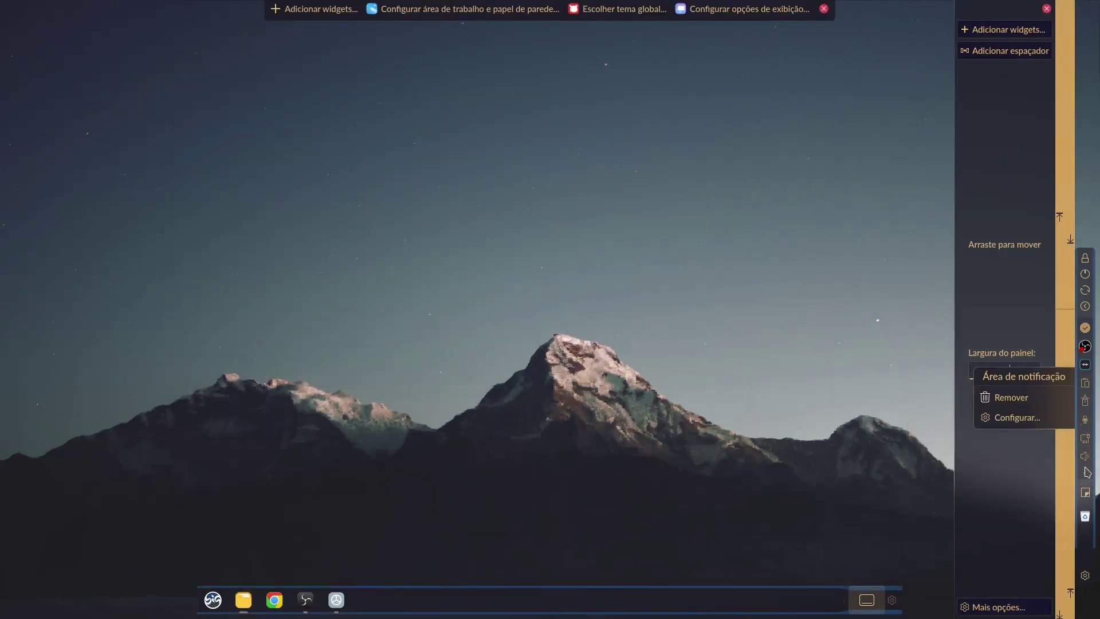
click(1046, 9)
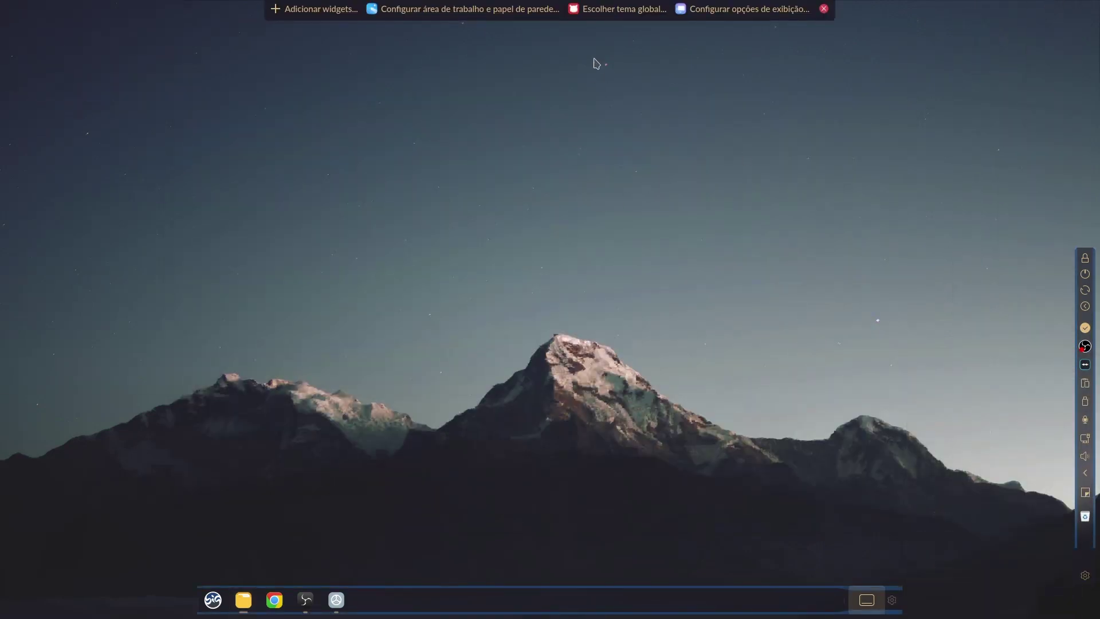
click(824, 9)
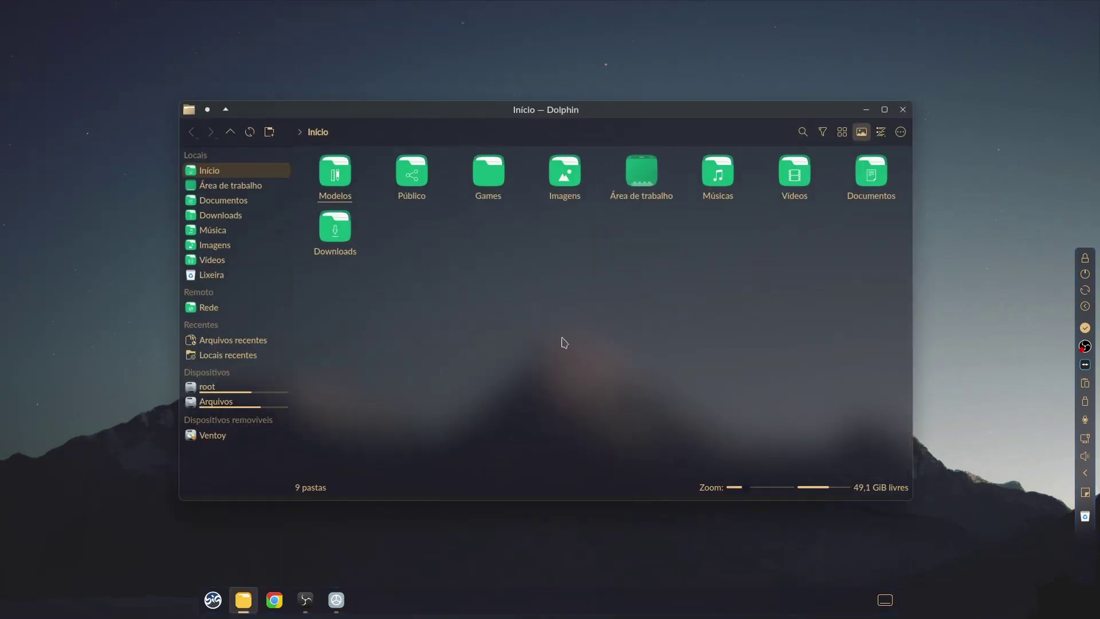
click(866, 109)
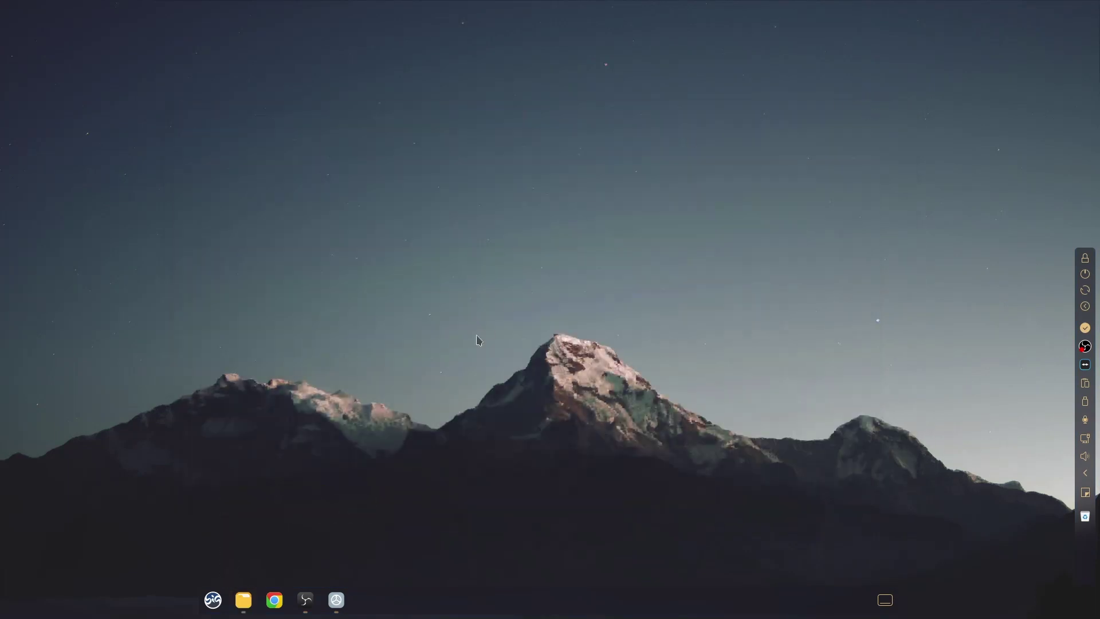
right_click(427, 377)
click(456, 384)
click(757, 130)
In Dolphin, open Arquivos > Wallpaper > Linux and use r_circle_8k_7680x4320.jpg as the wallpaper and lock screen image
click(244, 600)
click(241, 403)
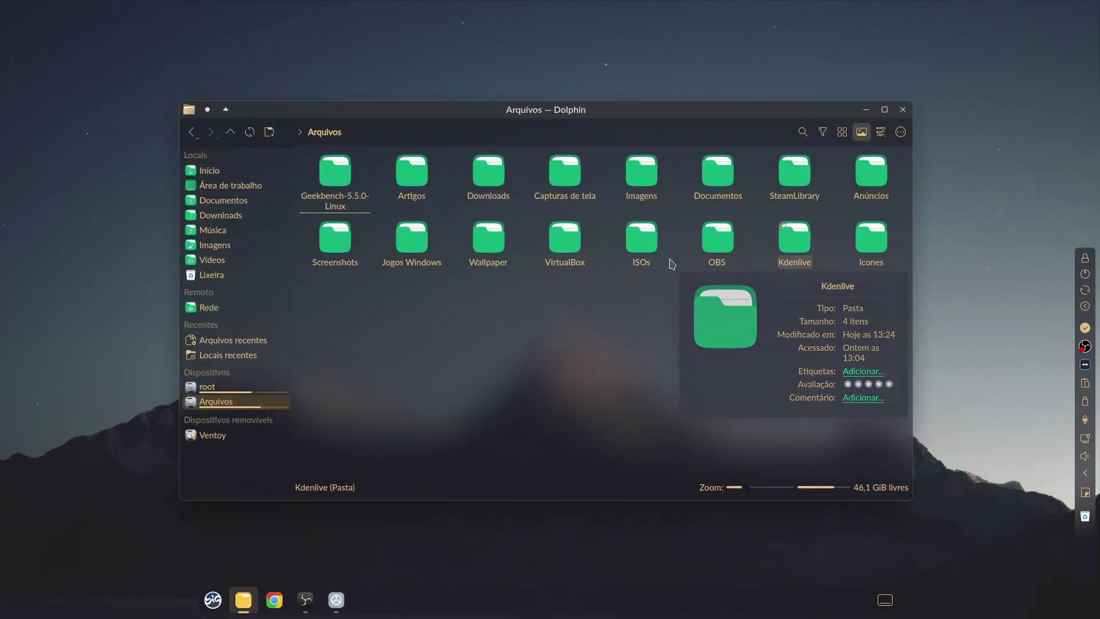
click(493, 247)
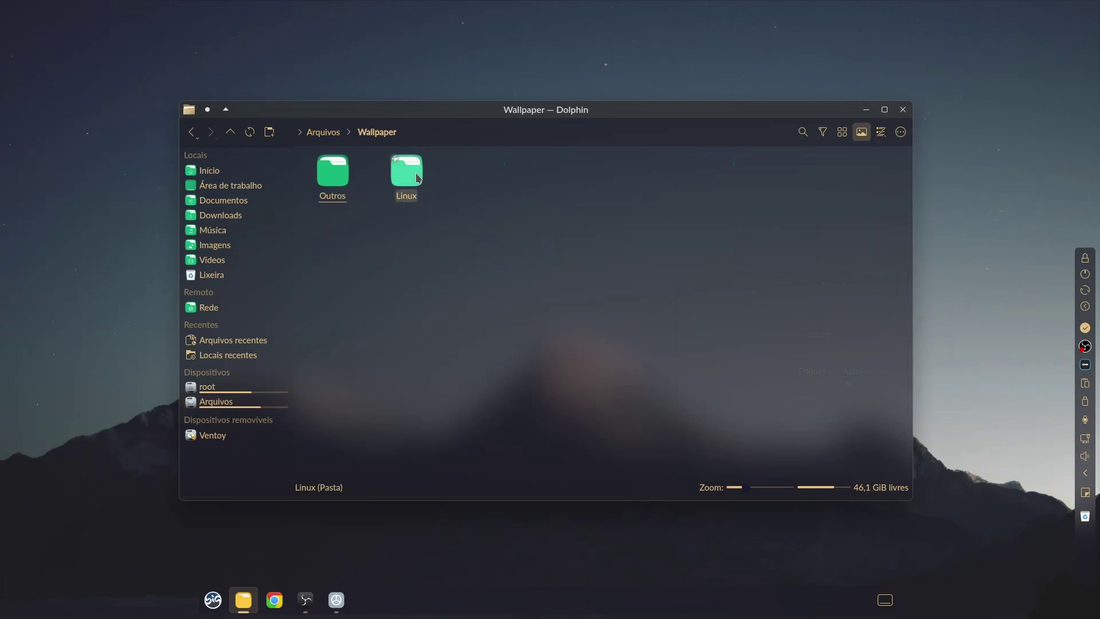
click(406, 191)
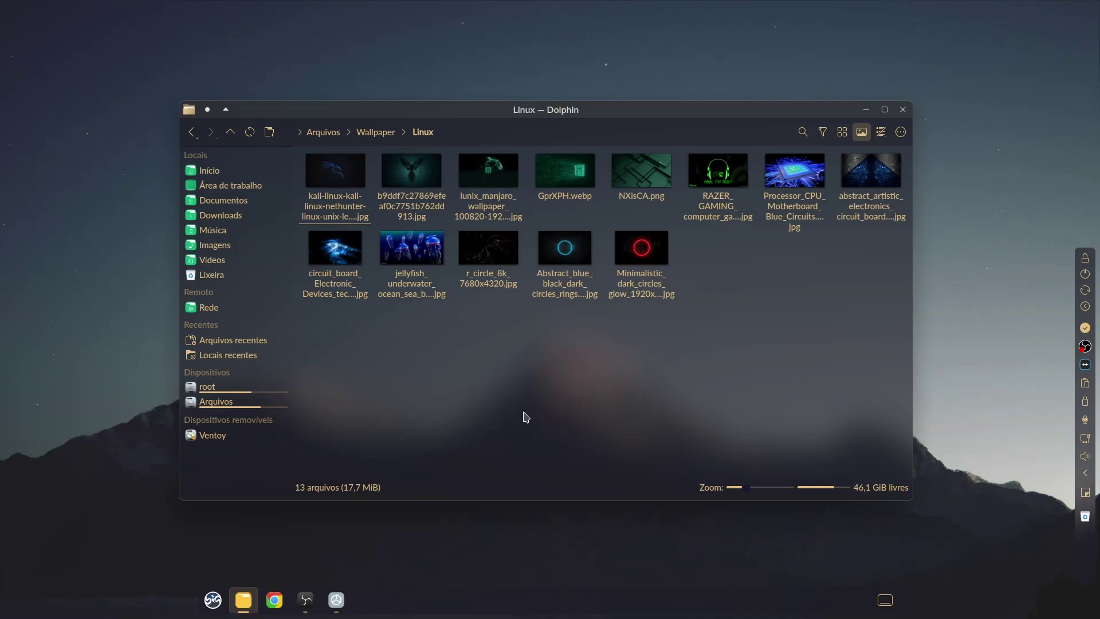
right_click(507, 255)
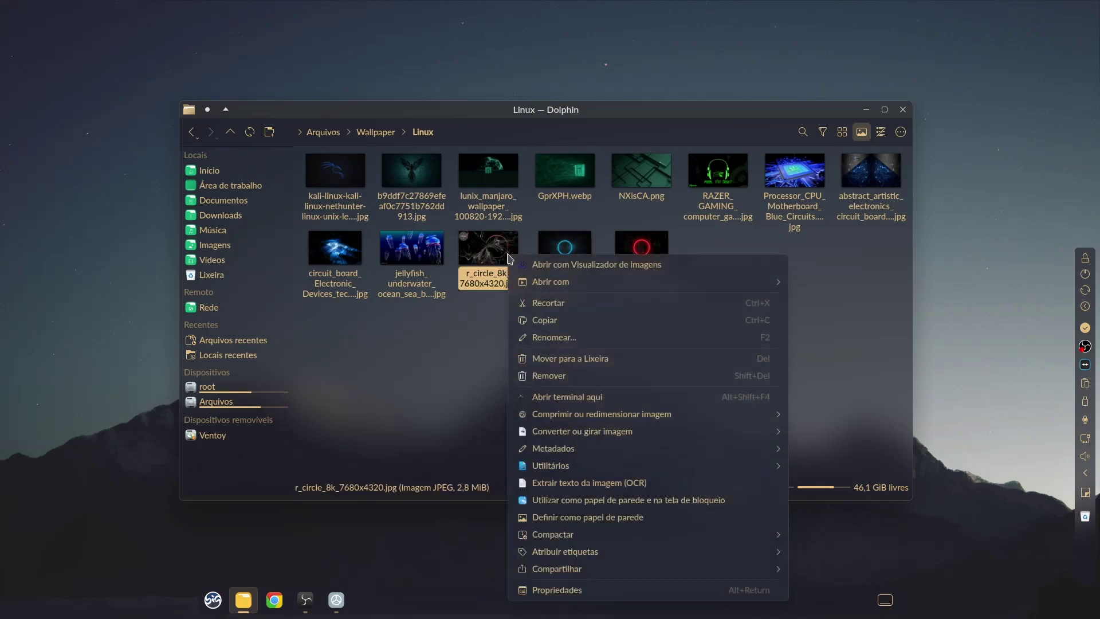
click(601, 496)
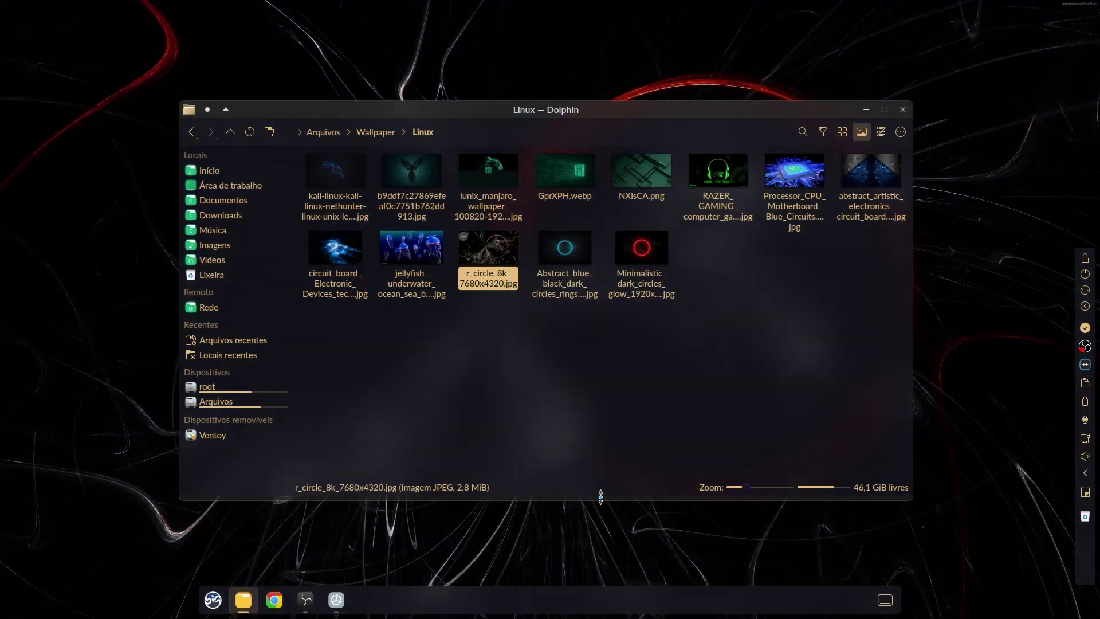
Use Minimalistic_dark_circles_glow_1920x1200.jpg as the desktop wallpaper and lock screen image, and close Dolphin
right_click(646, 259)
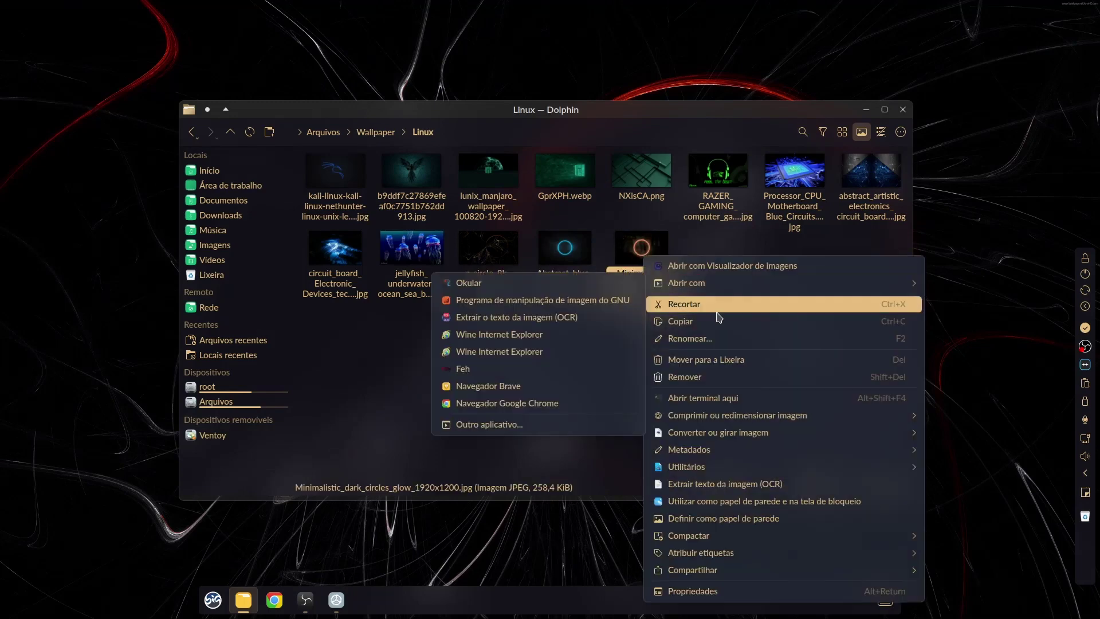
click(721, 519)
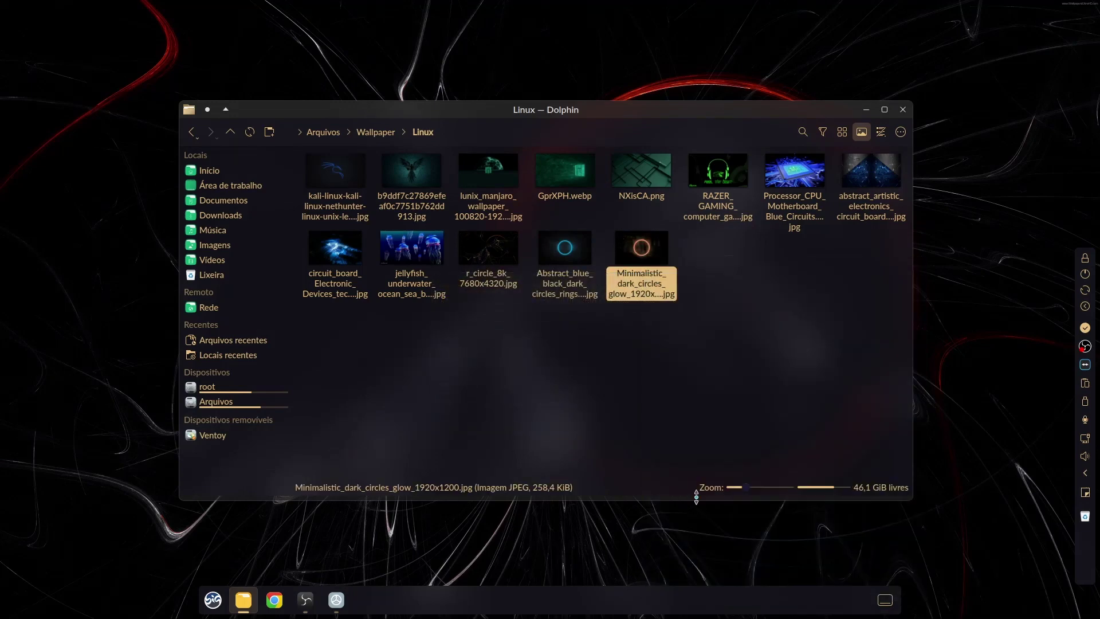
right_click(636, 264)
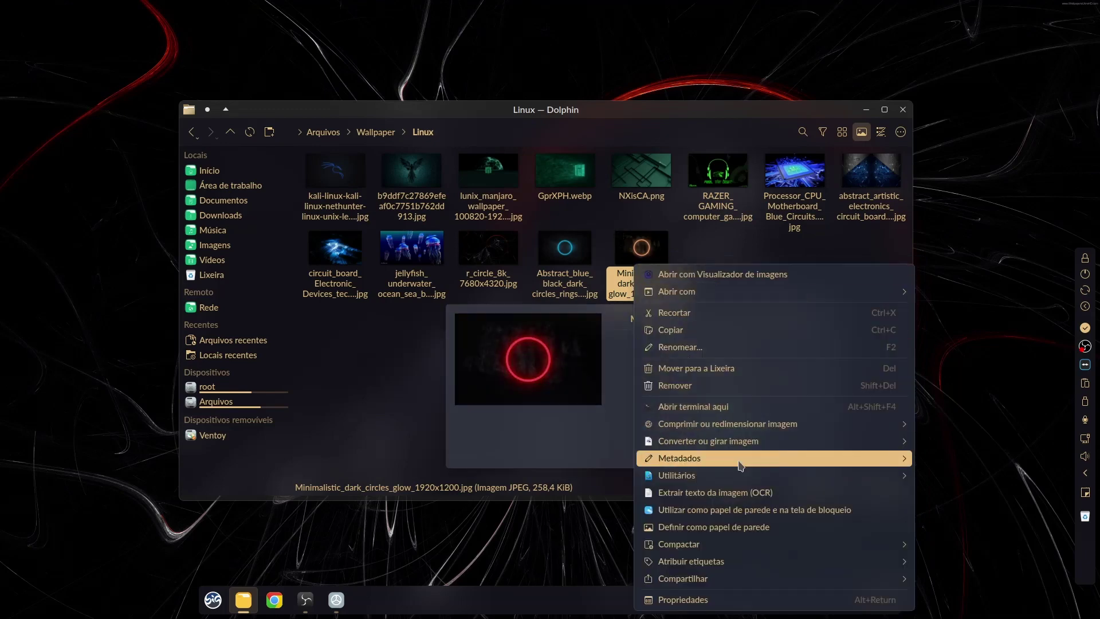
click(719, 513)
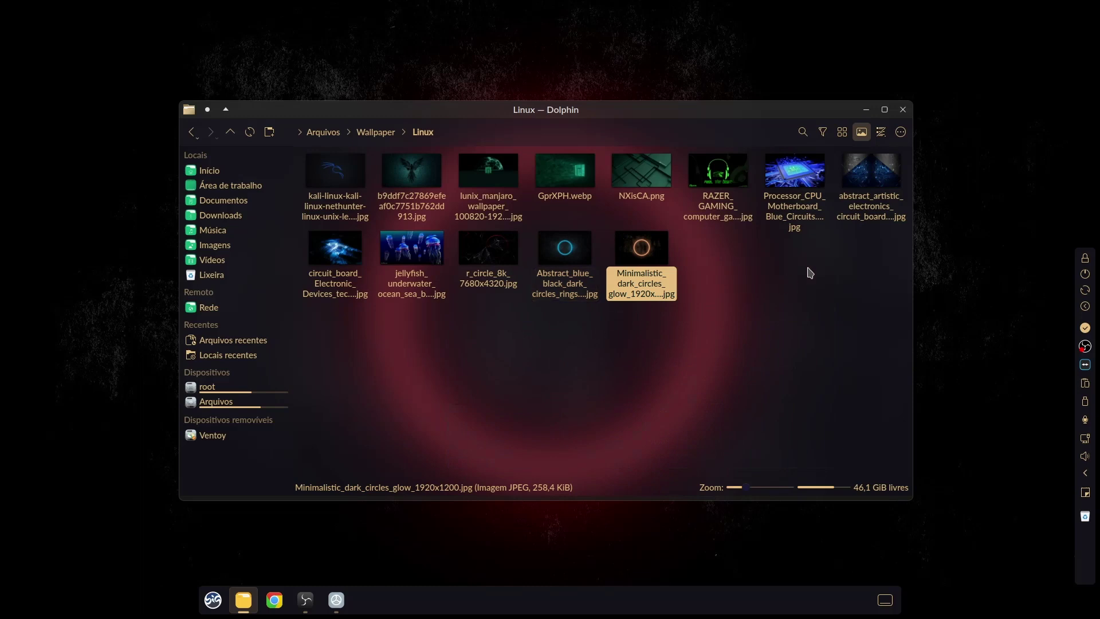
mouse_move(630, 106)
mouse_down()
mouse_move(671, 118)
mouse_move(640, 94)
mouse_up()
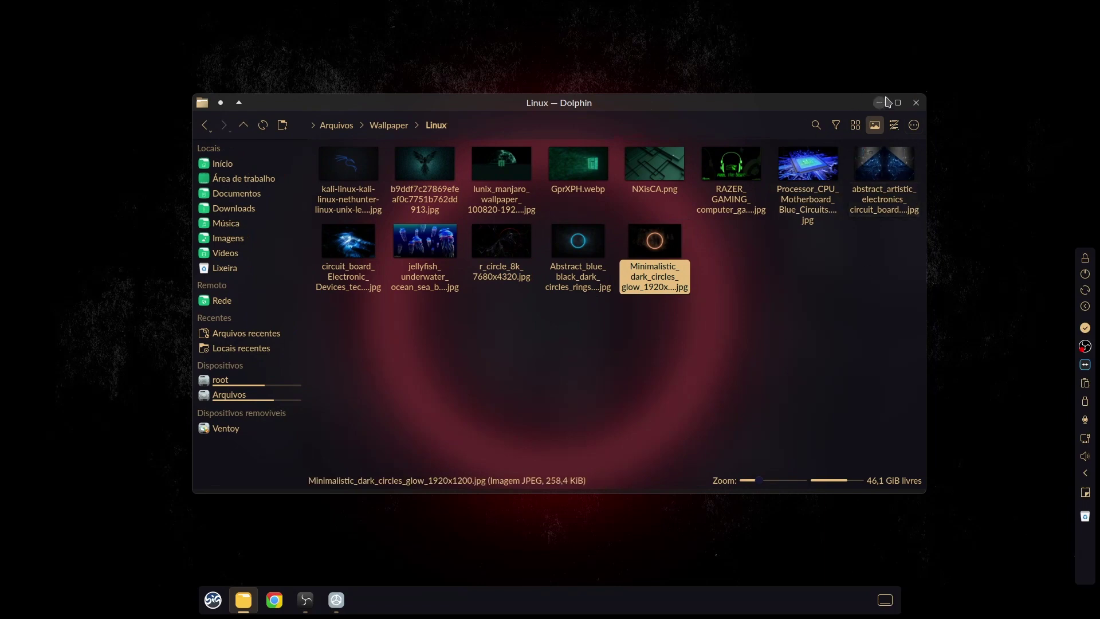
click(916, 103)
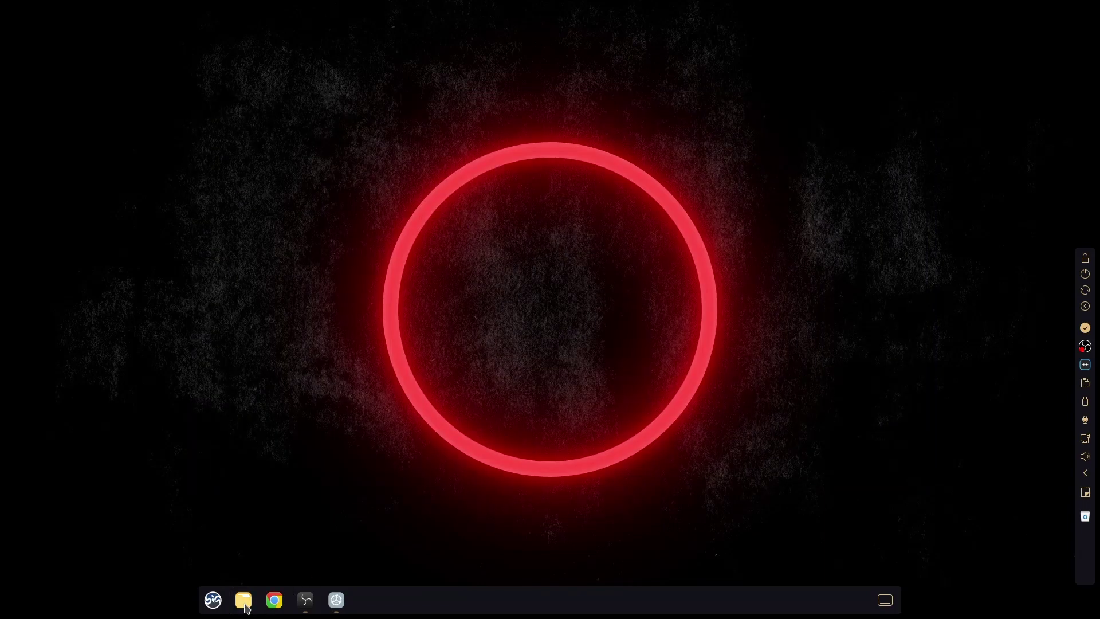
Reopen Dolphin, maximize and restore its window to check how the panels behave, and close it
click(246, 608)
drag(636, 115, 636, 113)
click(898, 103)
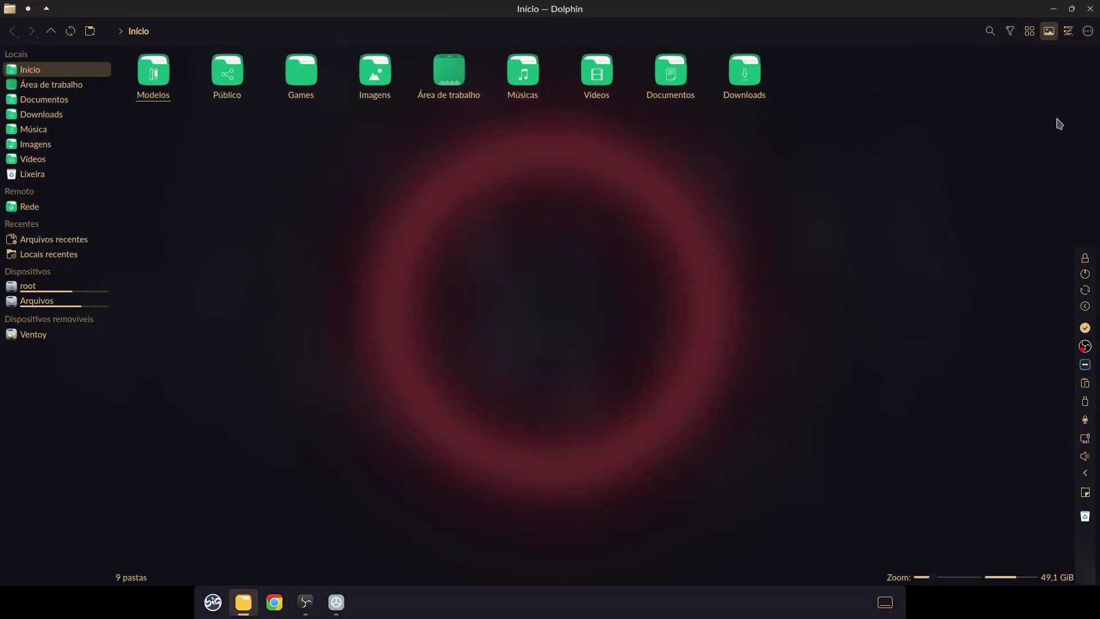
click(1071, 9)
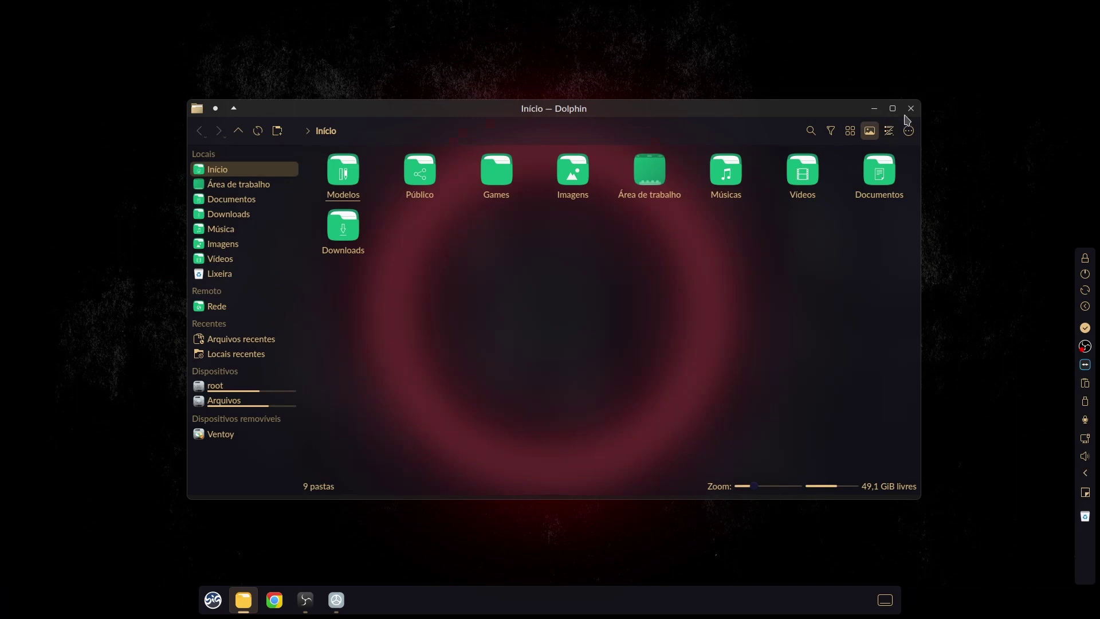
click(911, 109)
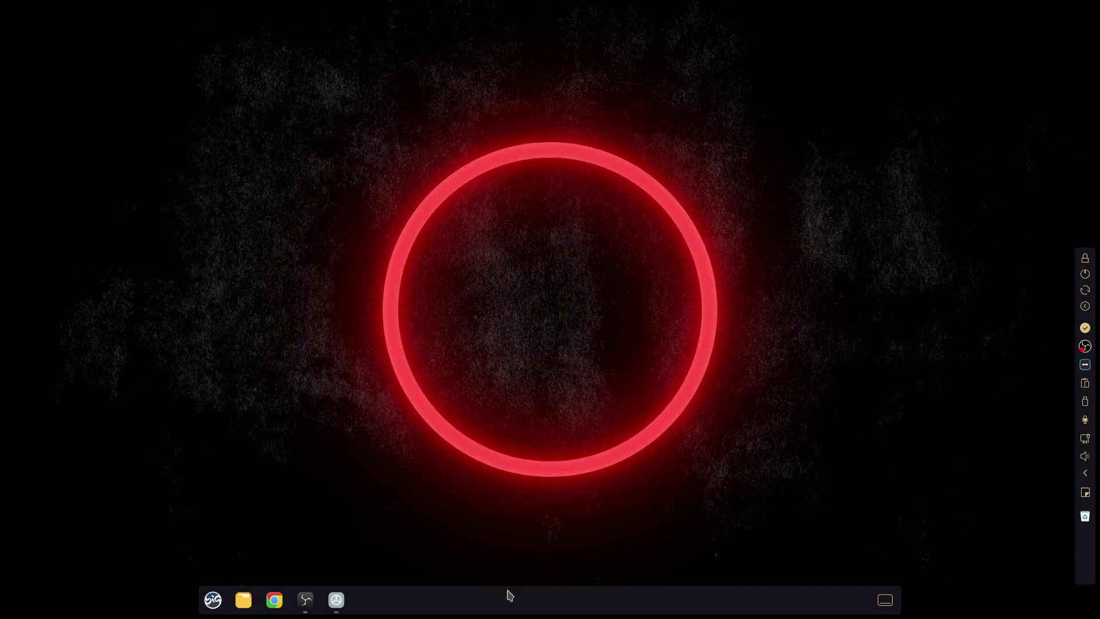
Put the horizontal panel in edit mode and set its height to 40
right_click(510, 610)
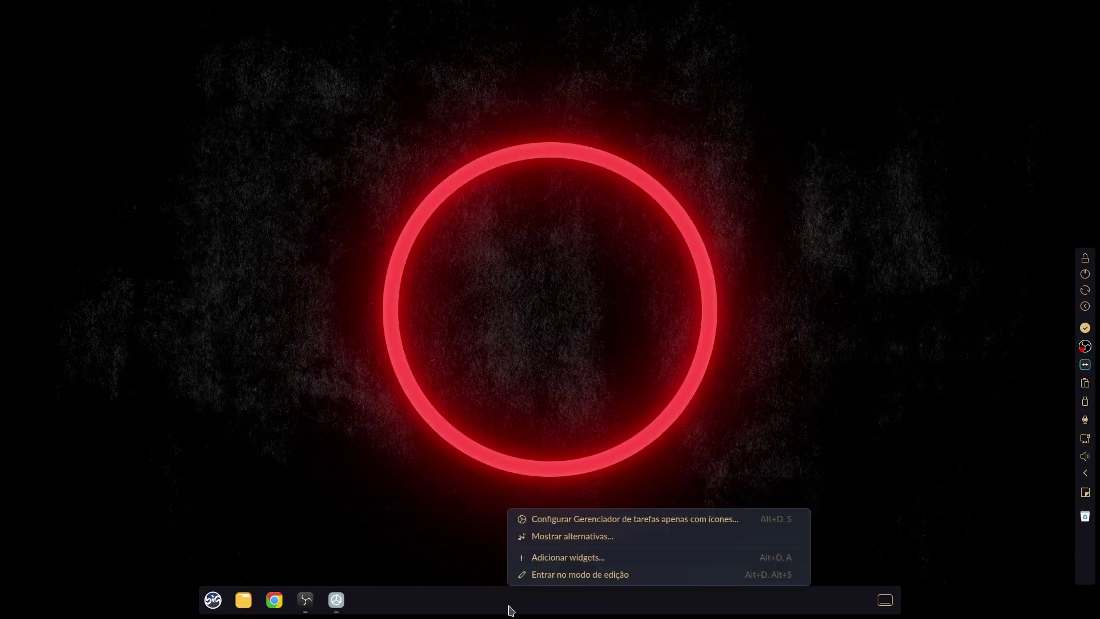
click(565, 575)
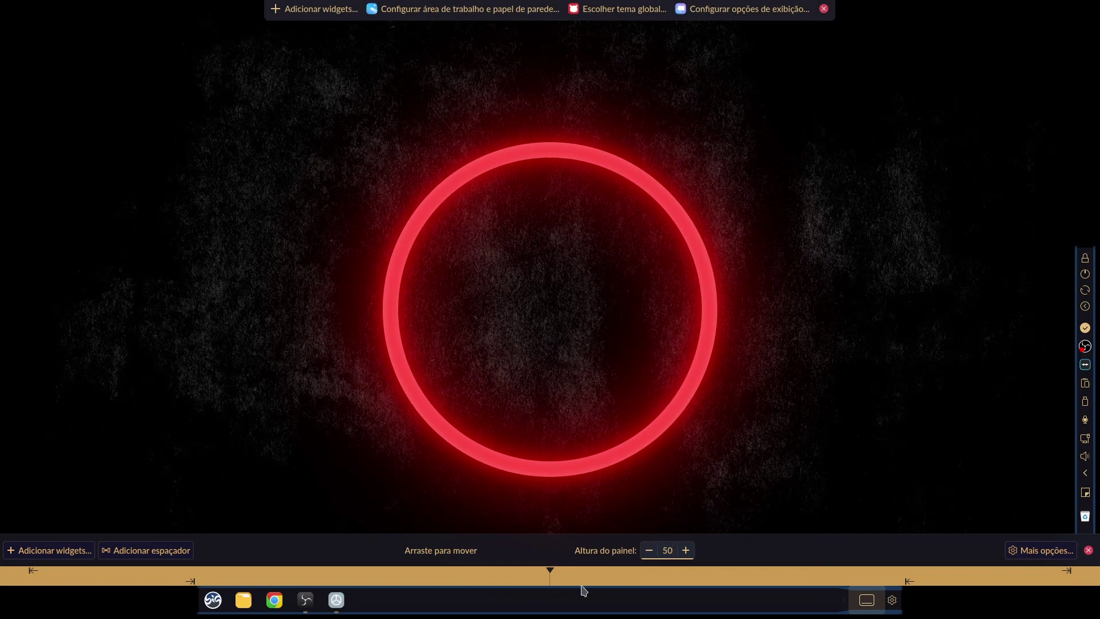
click(649, 550)
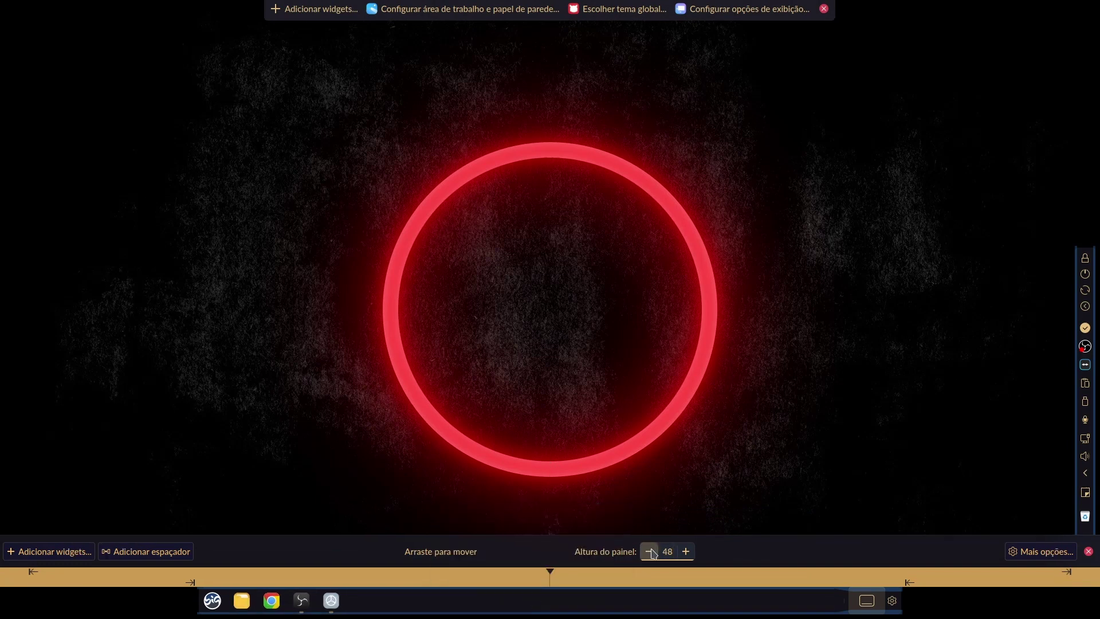
click(651, 552)
click(652, 553)
click(652, 554)
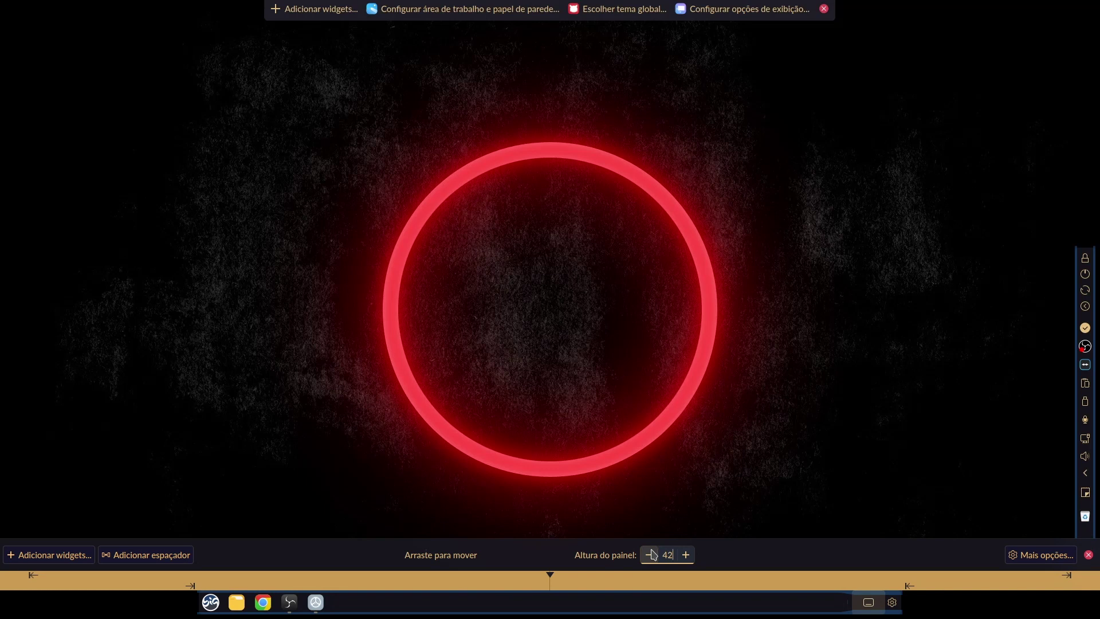
click(653, 554)
click(653, 555)
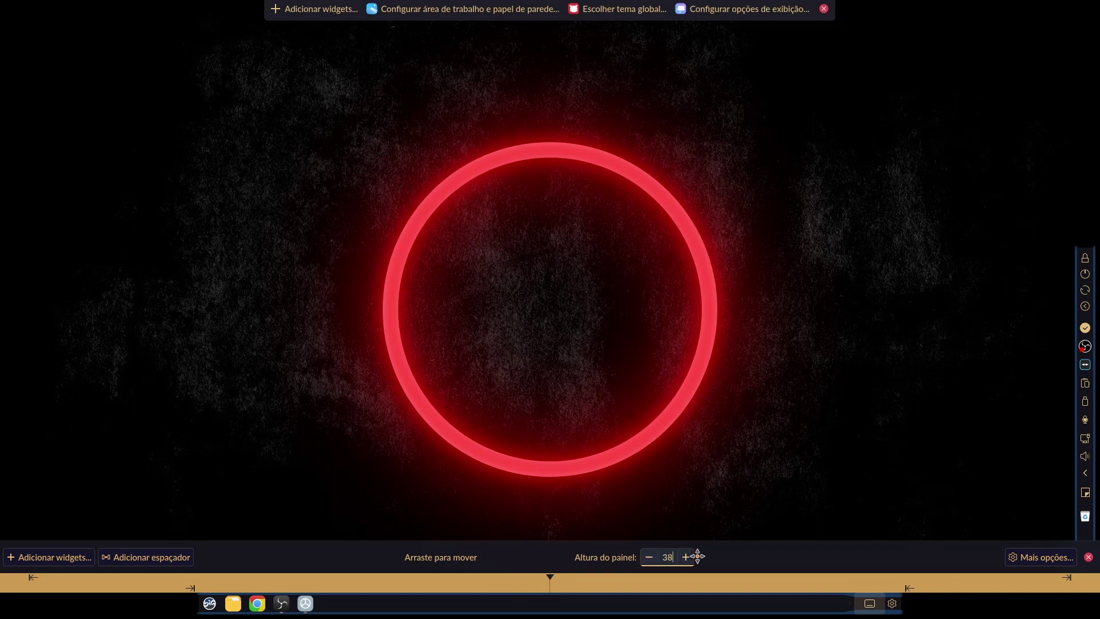
click(686, 556)
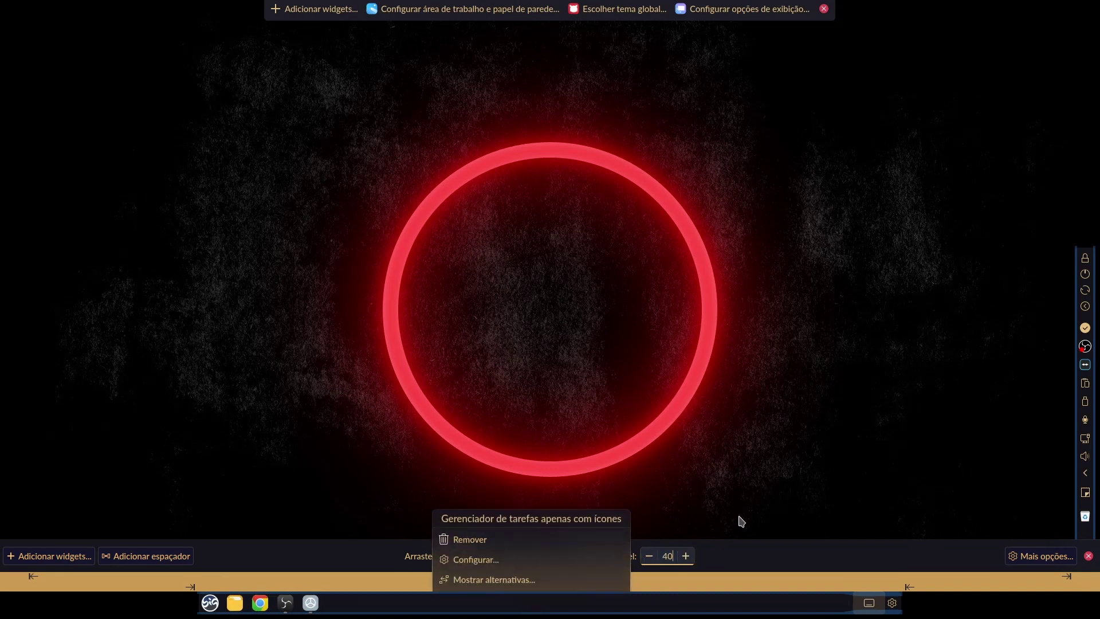
Reopen the horizontal panel's edit mode and shrink its minimum width to about one third of the screen width, keeping it centred
mouse_move(386, 596)
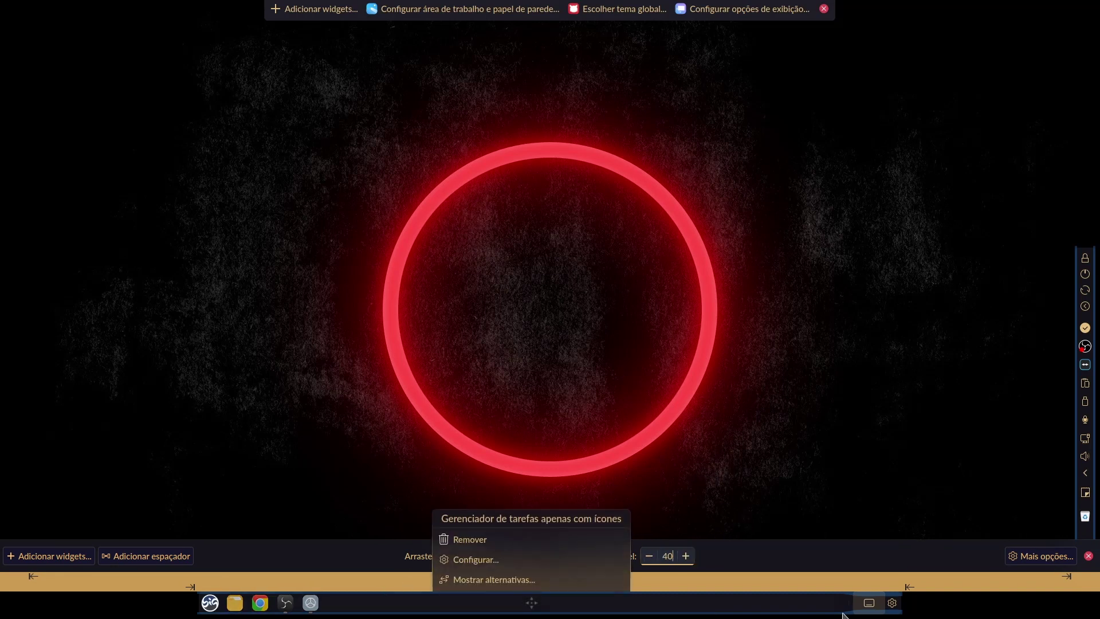
right_click(704, 605)
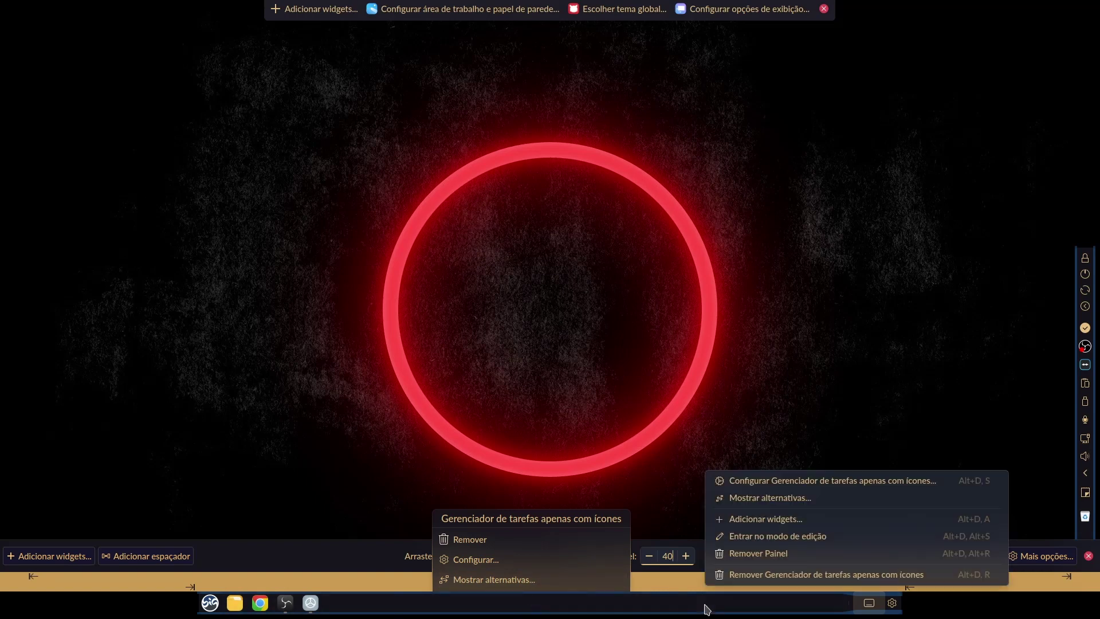
click(717, 536)
right_click(542, 606)
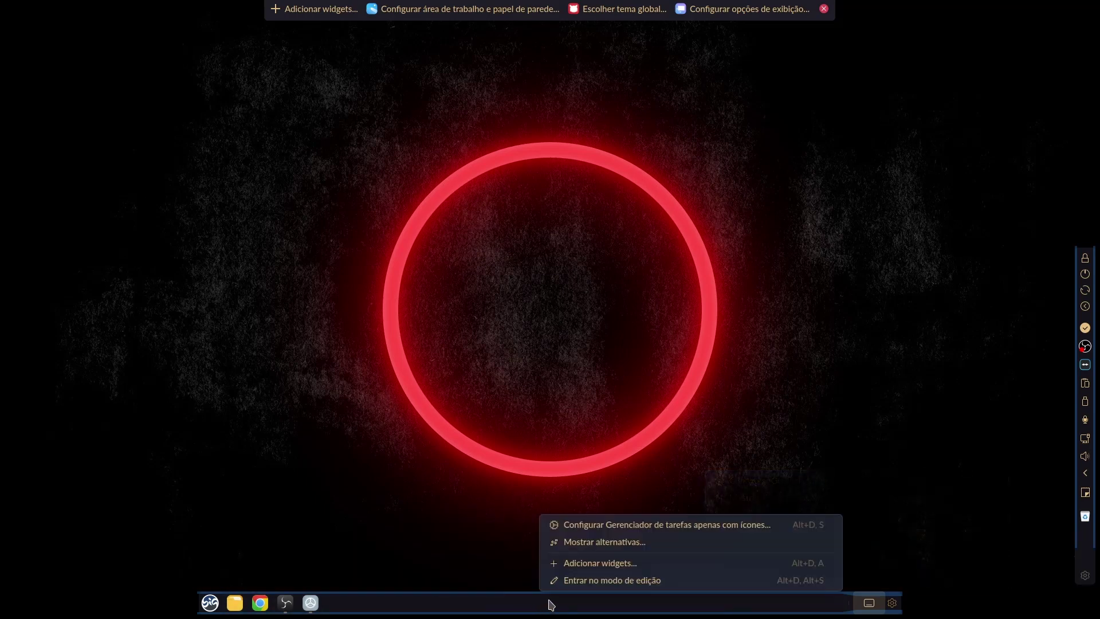
click(573, 579)
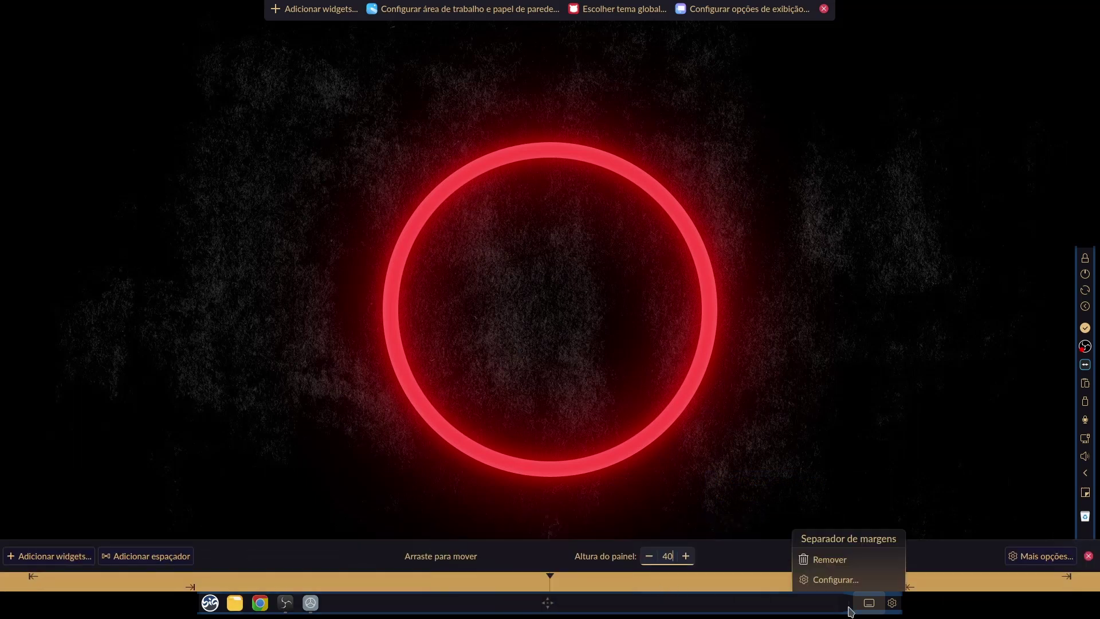
drag(909, 587, 728, 601)
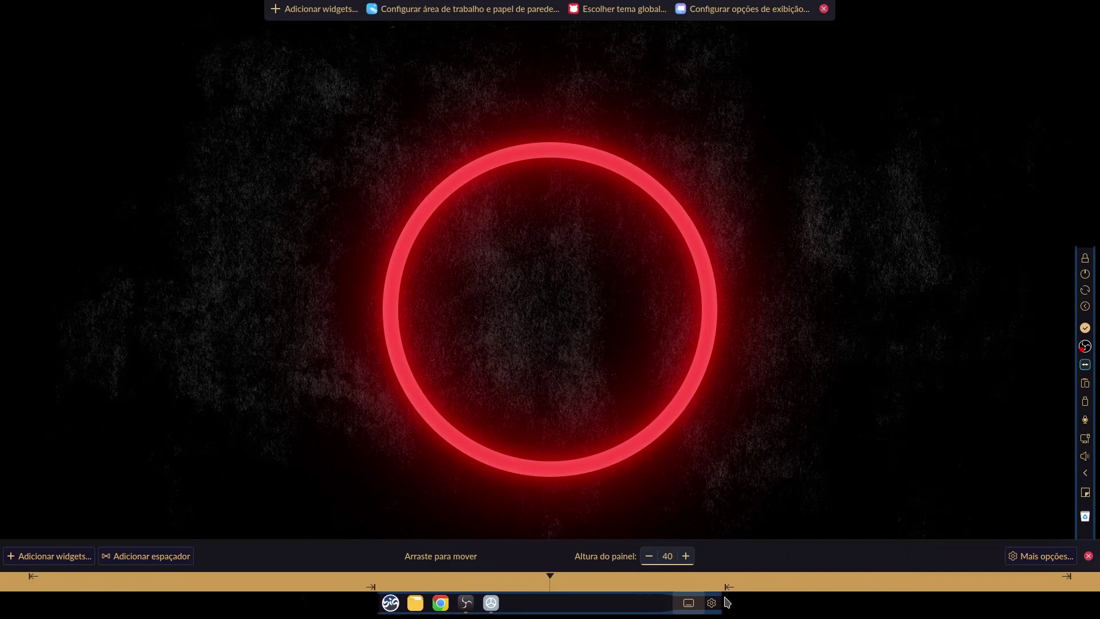
Reduce the horizontal panel's maximum width to about 80% of the screen width and exit edit mode
mouse_move(688, 609)
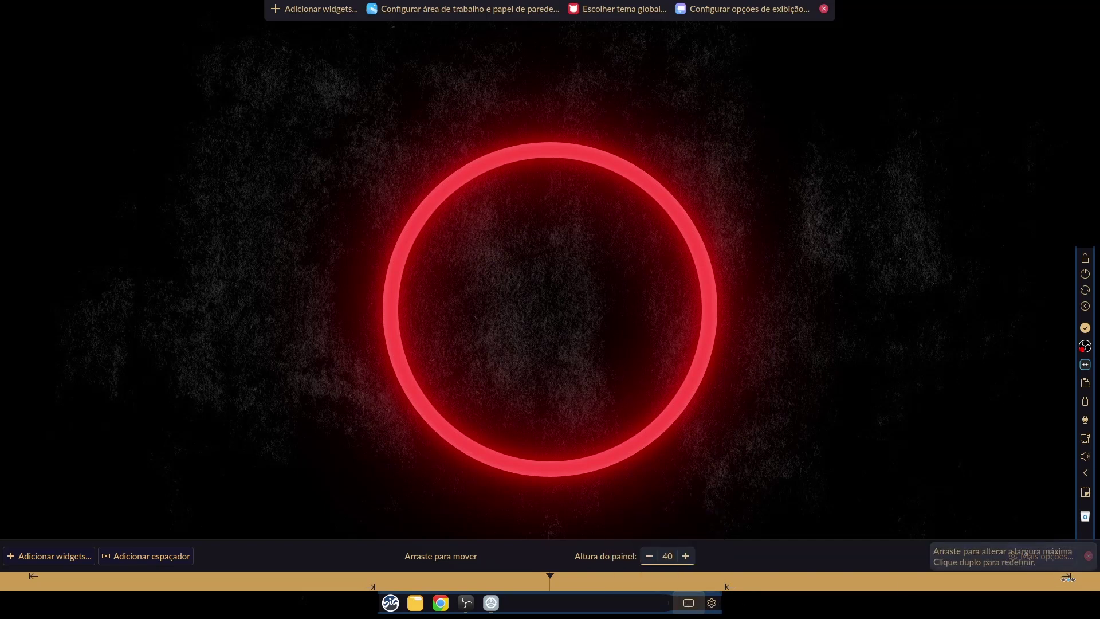
drag(1066, 579, 988, 590)
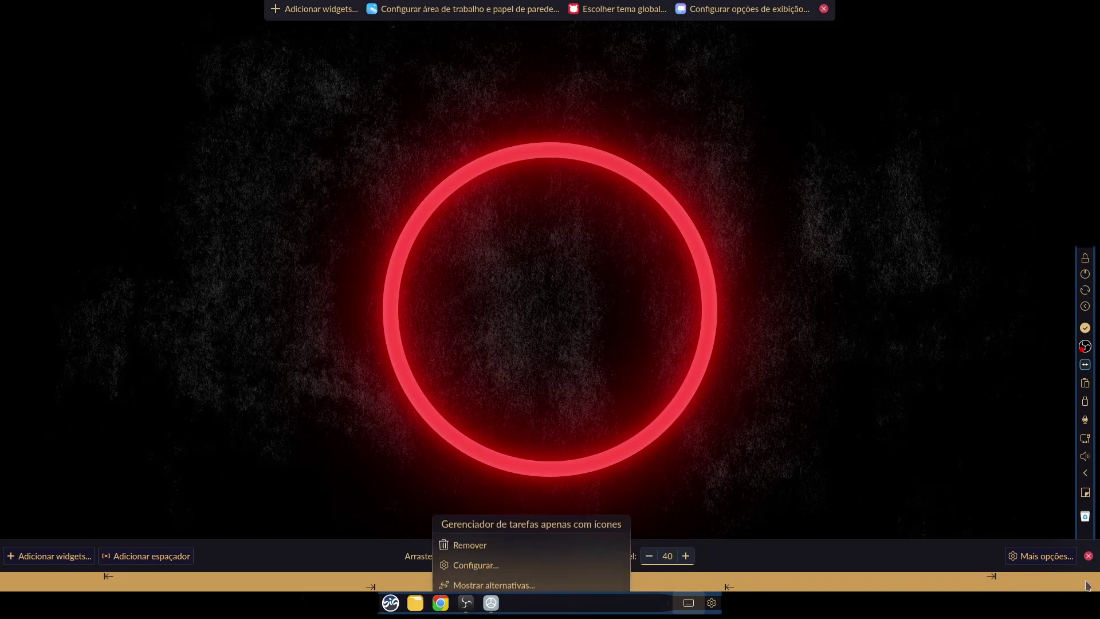
click(1086, 556)
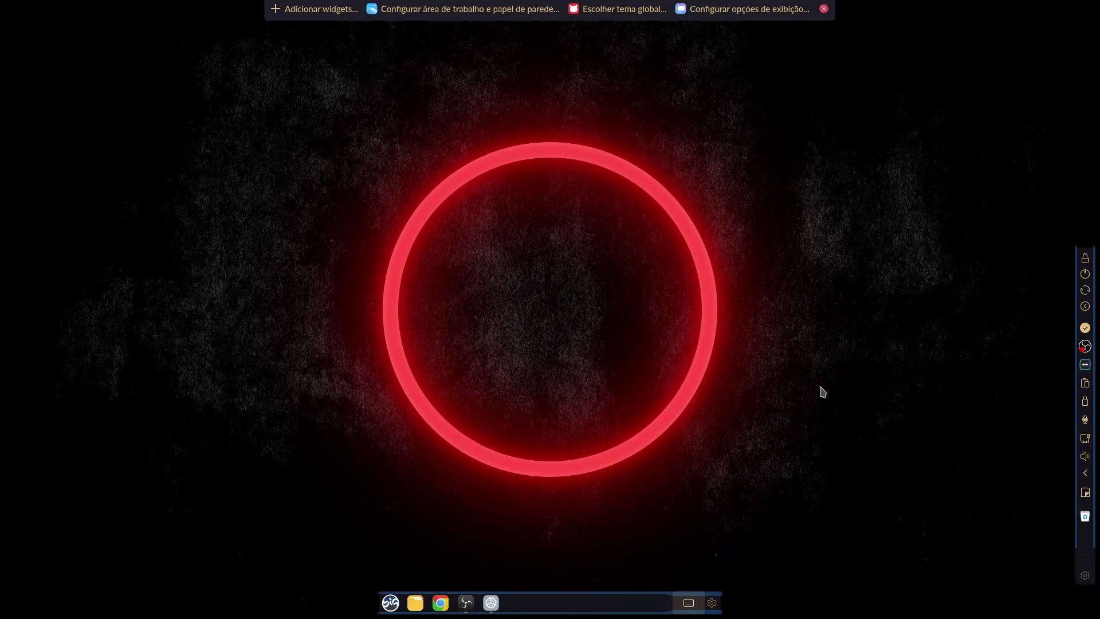
click(824, 9)
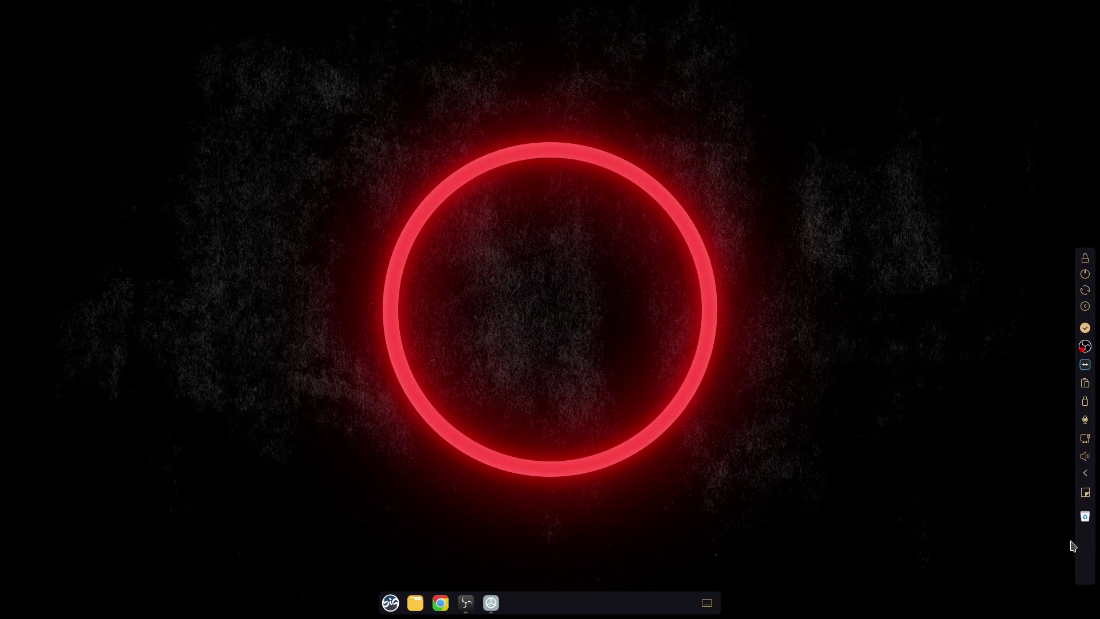
Shorten the vertical panel's minimum length to about half the screen height, ending just below the trash icon, and exit edit mode
right_click(1096, 566)
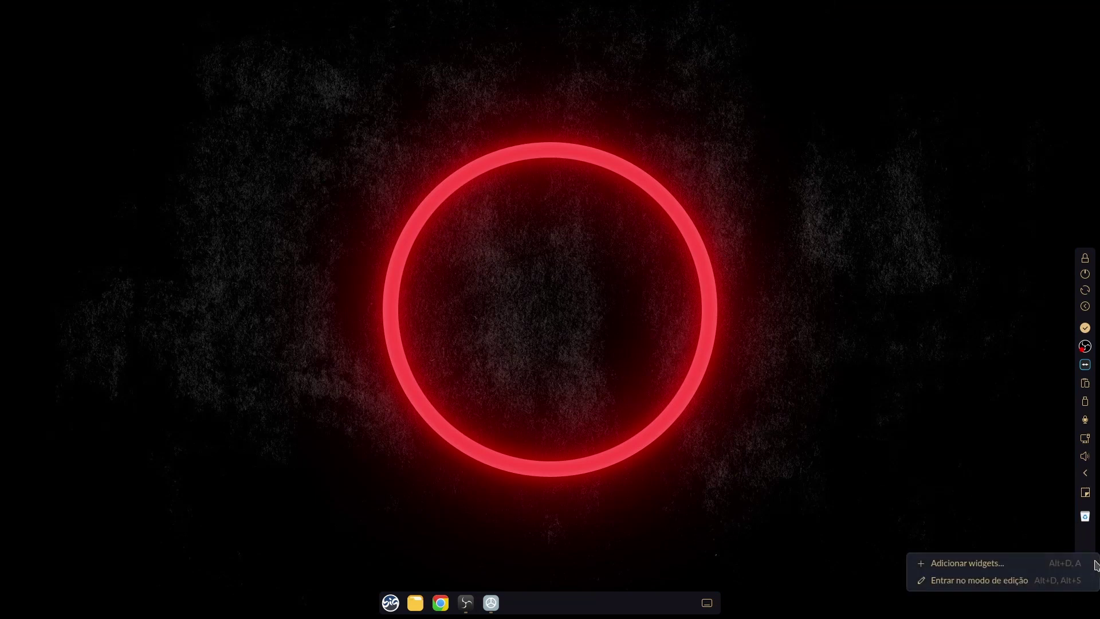
click(985, 580)
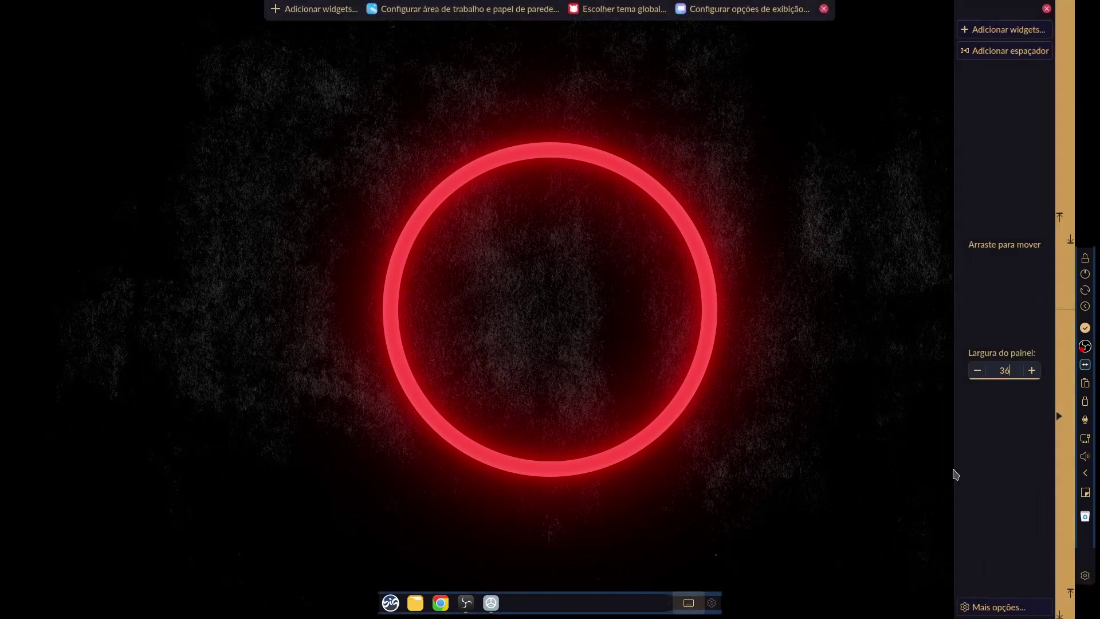
drag(1069, 590, 1070, 555)
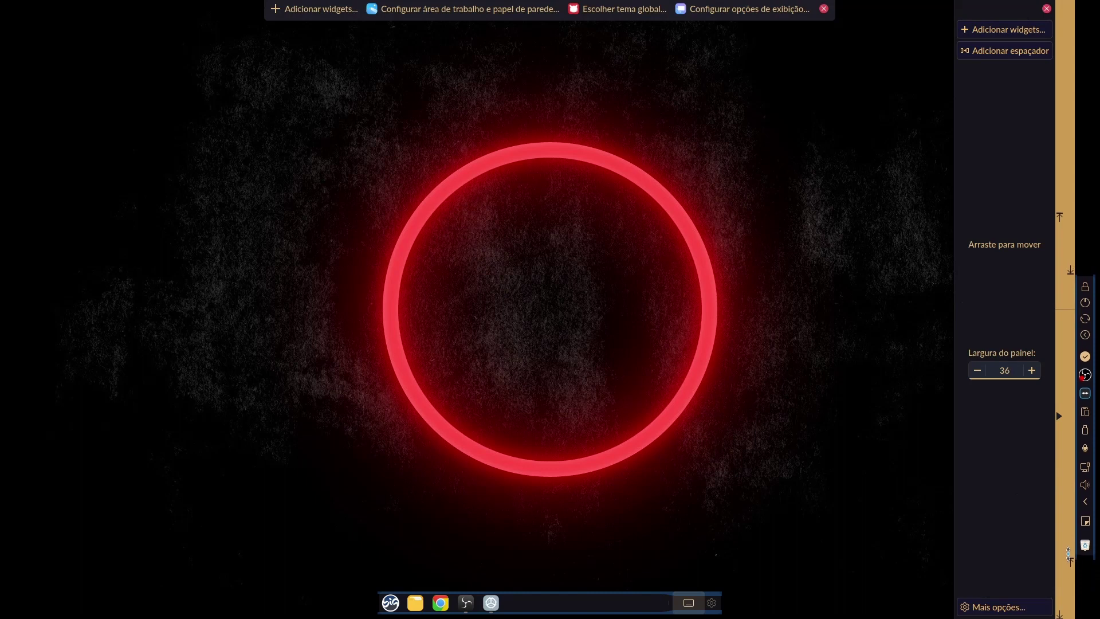
drag(1069, 554, 1067, 566)
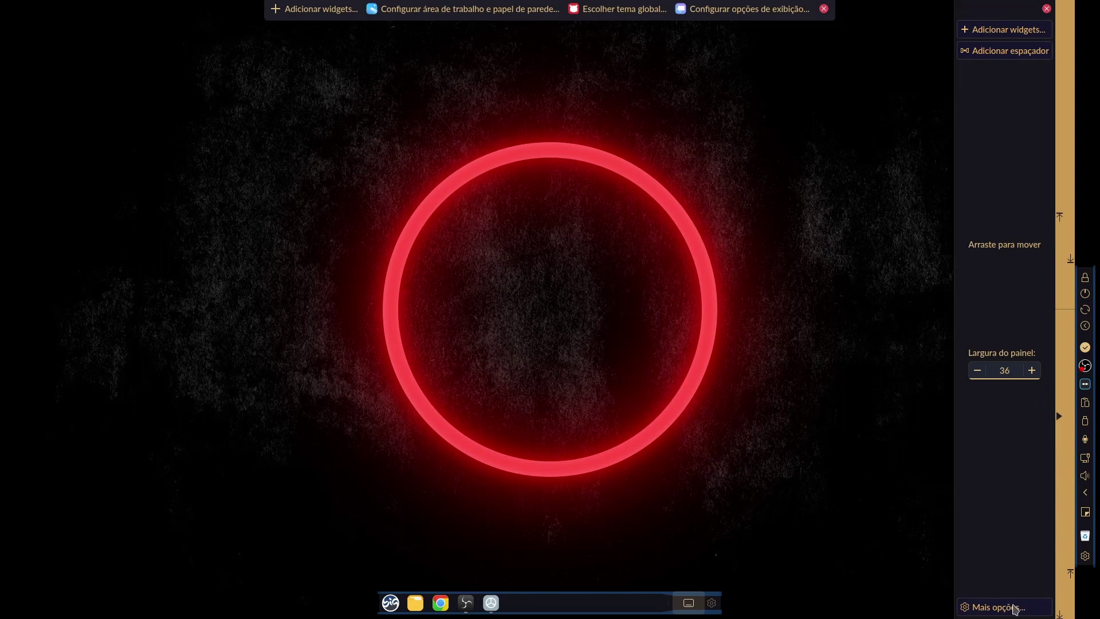
click(1047, 9)
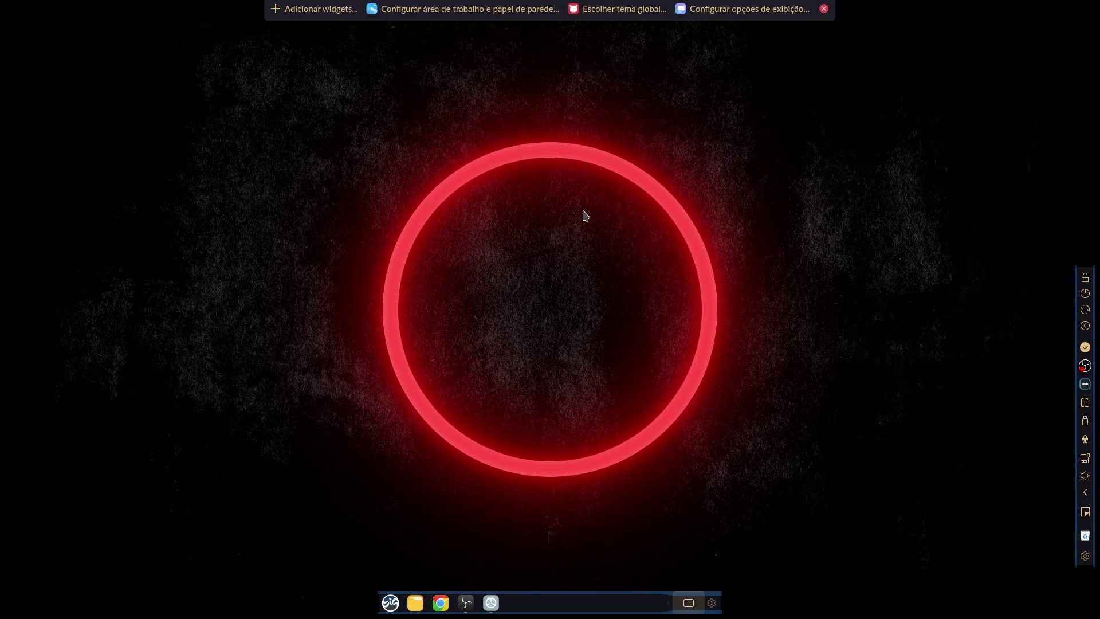
click(824, 8)
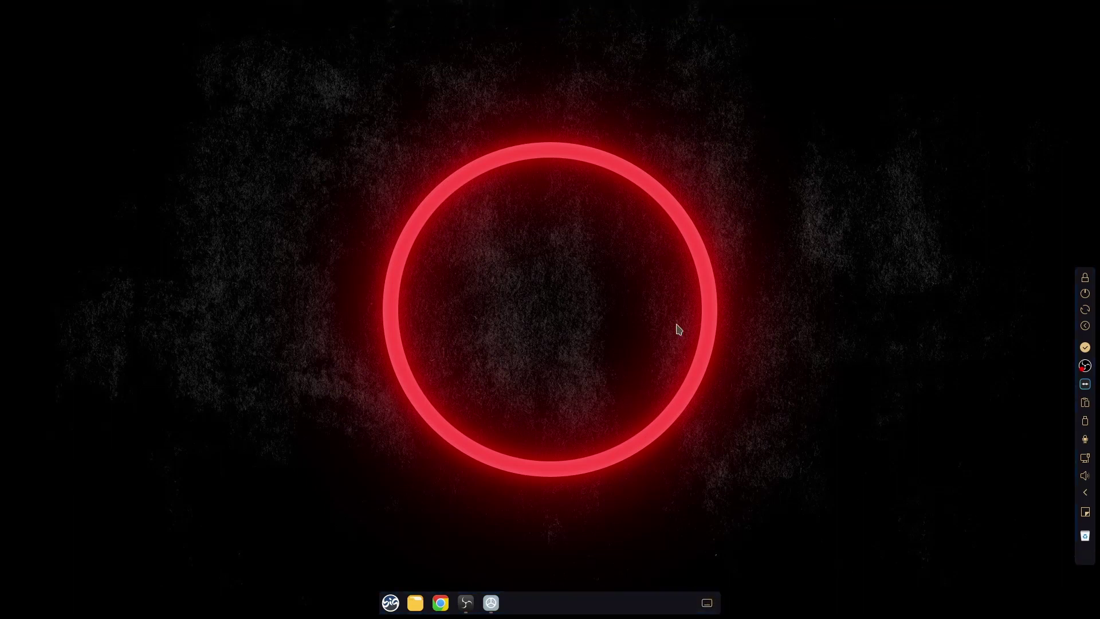